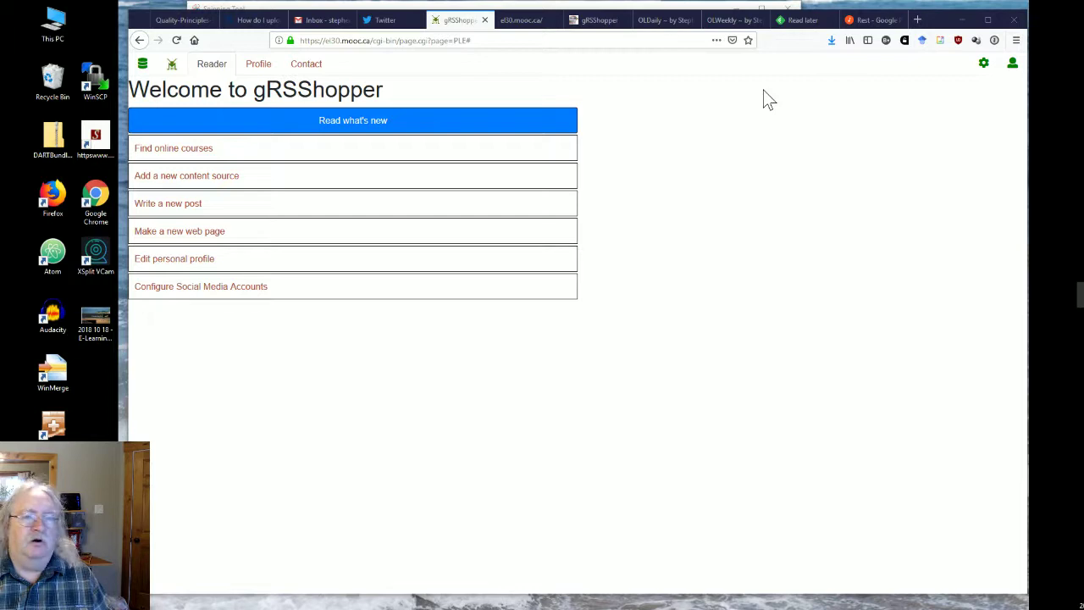
# Step: Open the E-Learning 3.0 course outline from the course home page and look through its list of modules
pyautogui.click(987, 20)
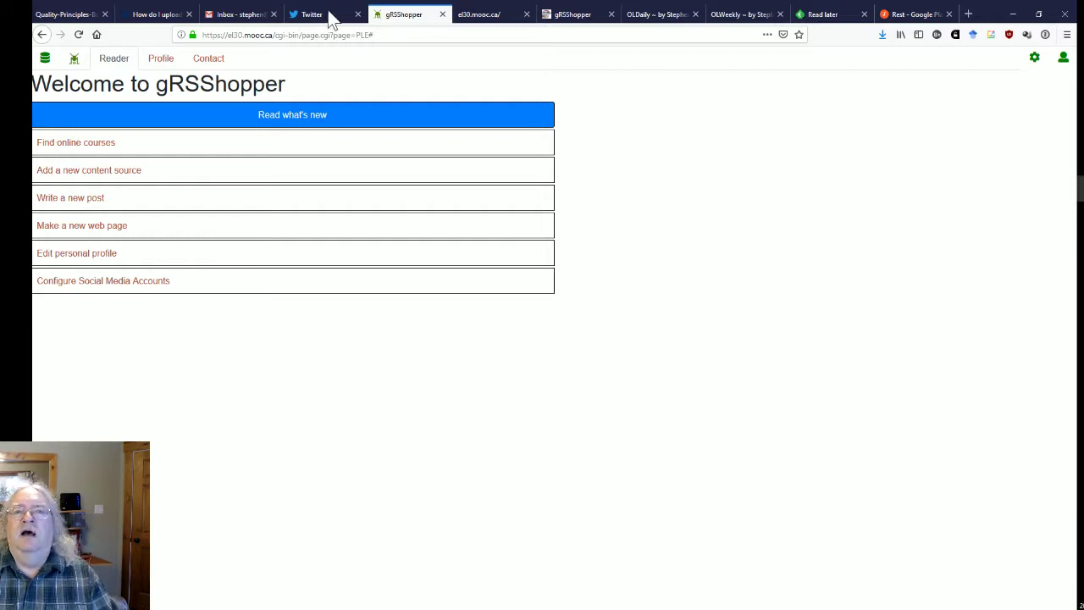
pyautogui.click(480, 16)
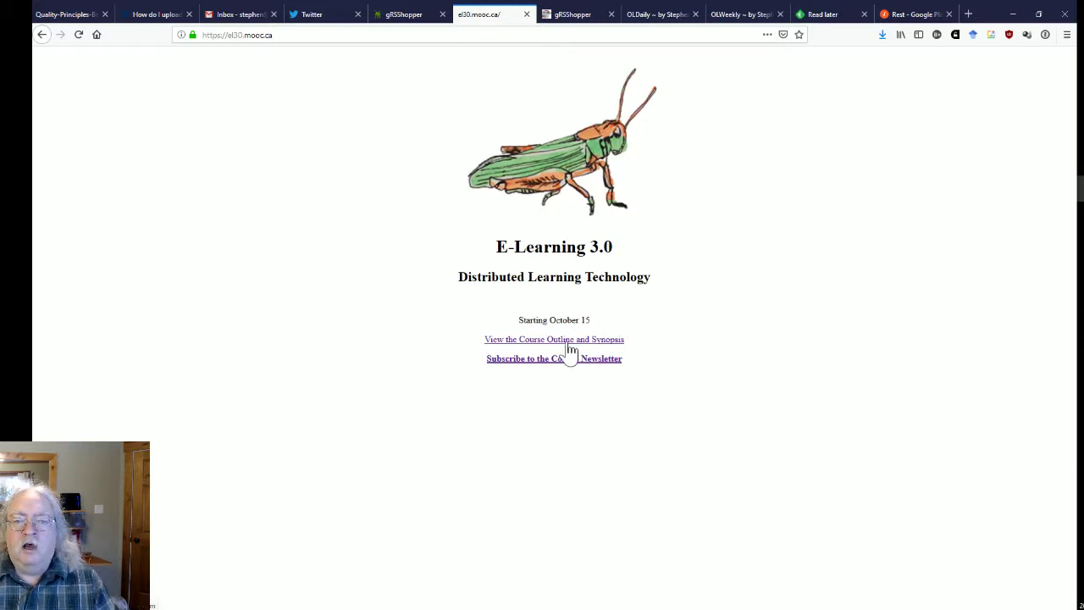
pyautogui.click(568, 342)
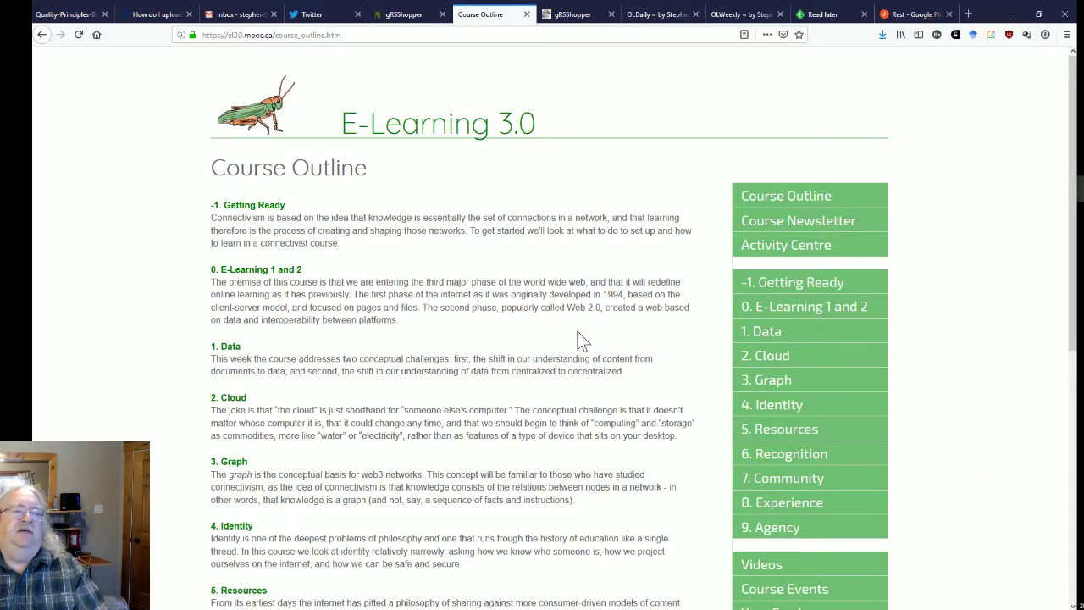
pyautogui.scroll(-1, 579, 339)
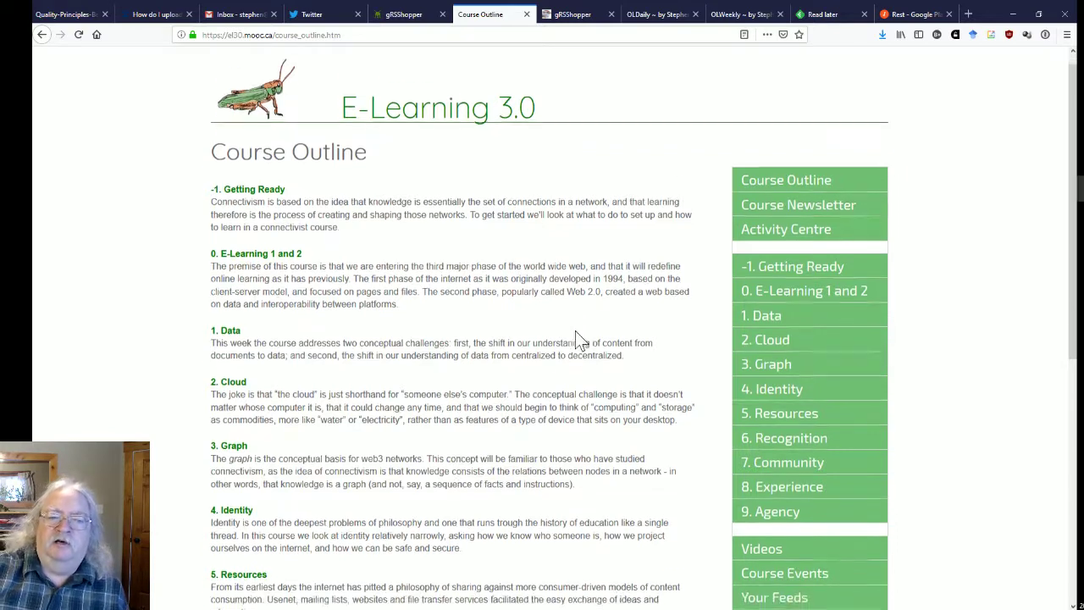
pyautogui.scroll(-1, 579, 339)
pyautogui.scroll(-1, 579, 339)
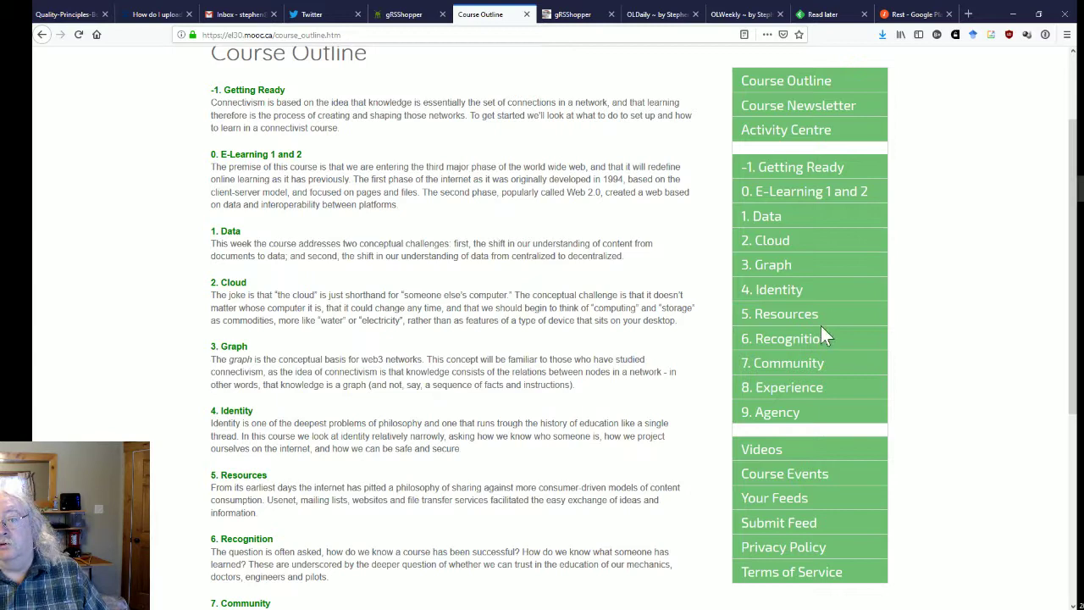
# Step: Open the course's Graph module page and review its synopsis and the Create a Model Graph task
pyautogui.click(758, 267)
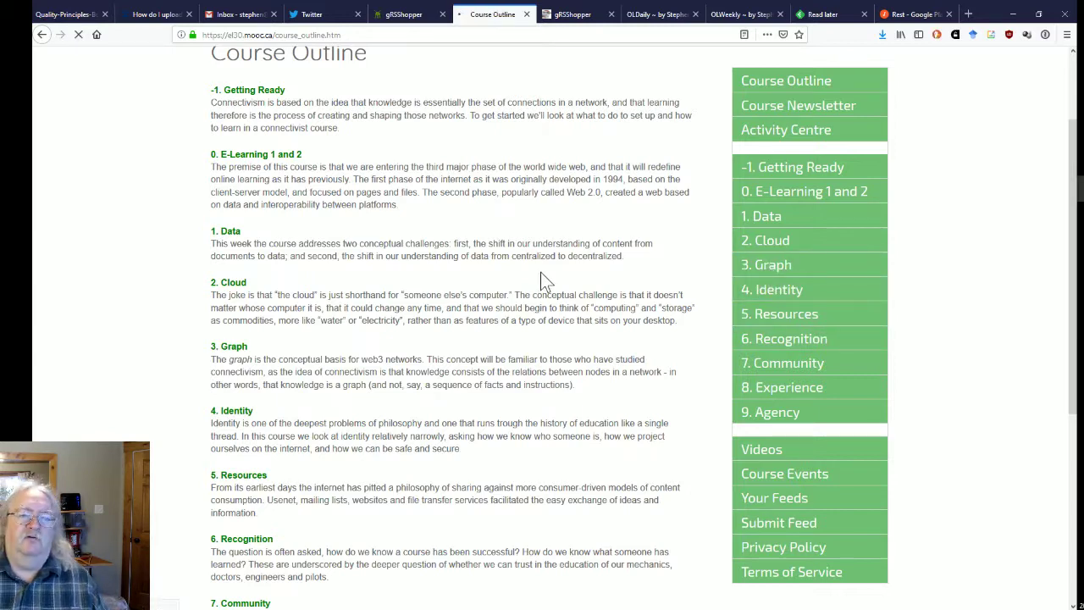
pyautogui.scroll(-5, 498, 337)
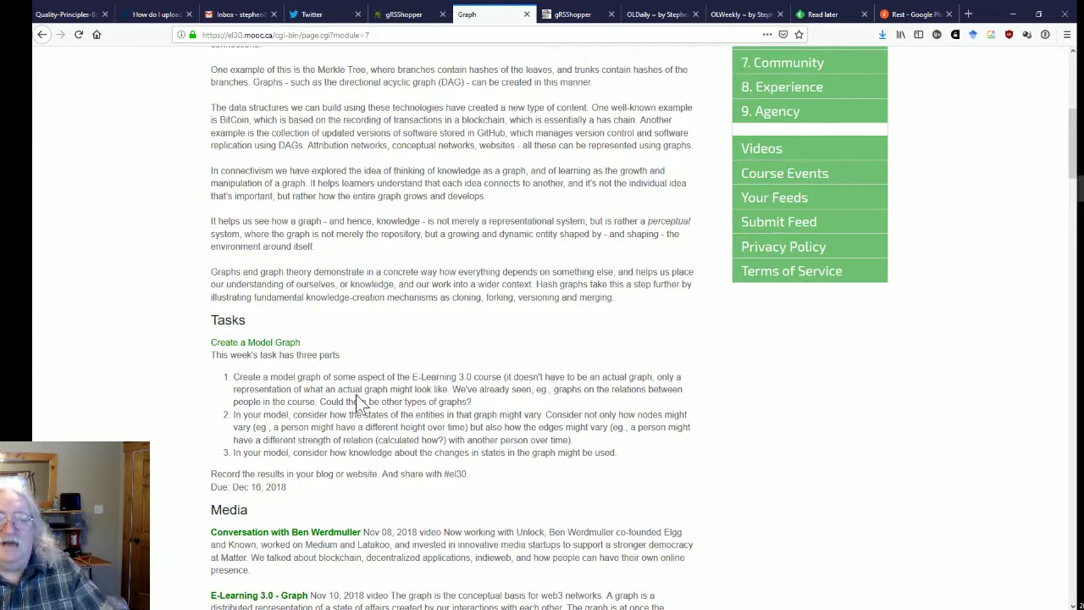
pyautogui.scroll(5, 374, 392)
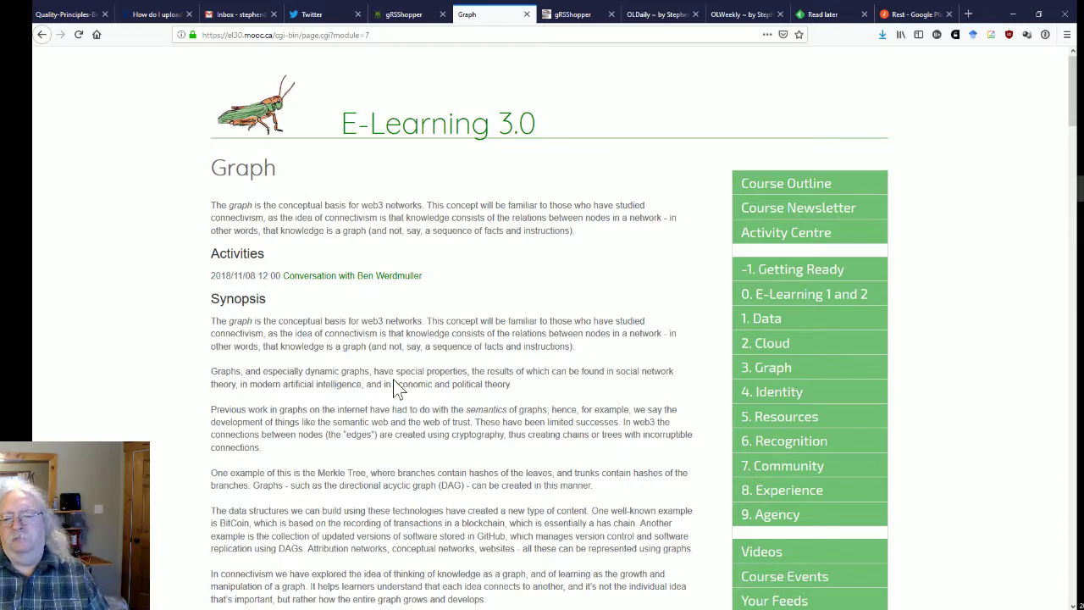
# Step: List the course modules in gRSShopper, open the Graph module for editing and view its associated resources
pyautogui.click(403, 16)
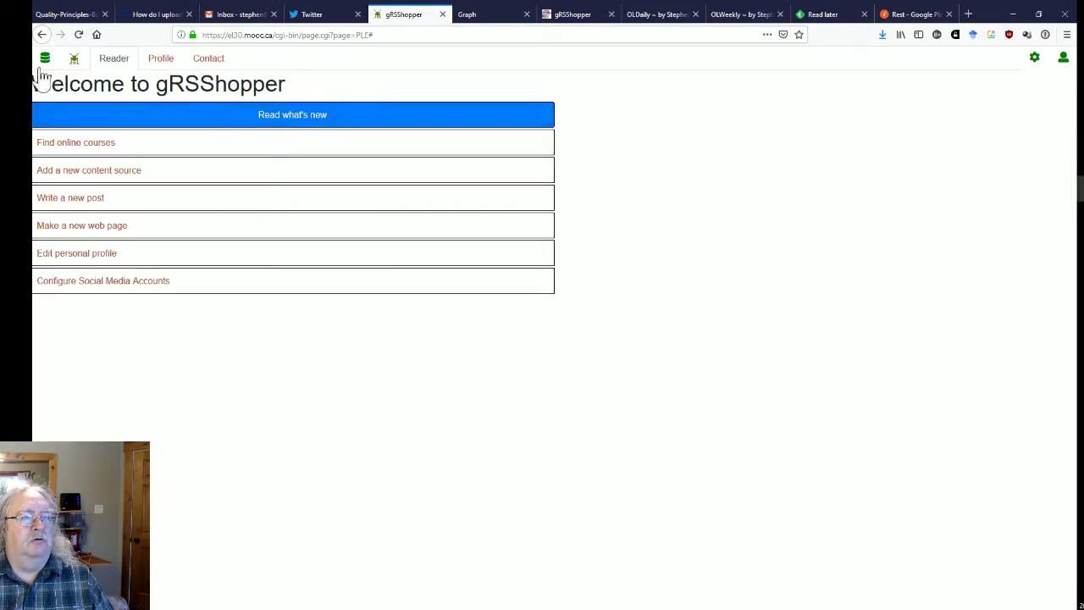
pyautogui.click(44, 60)
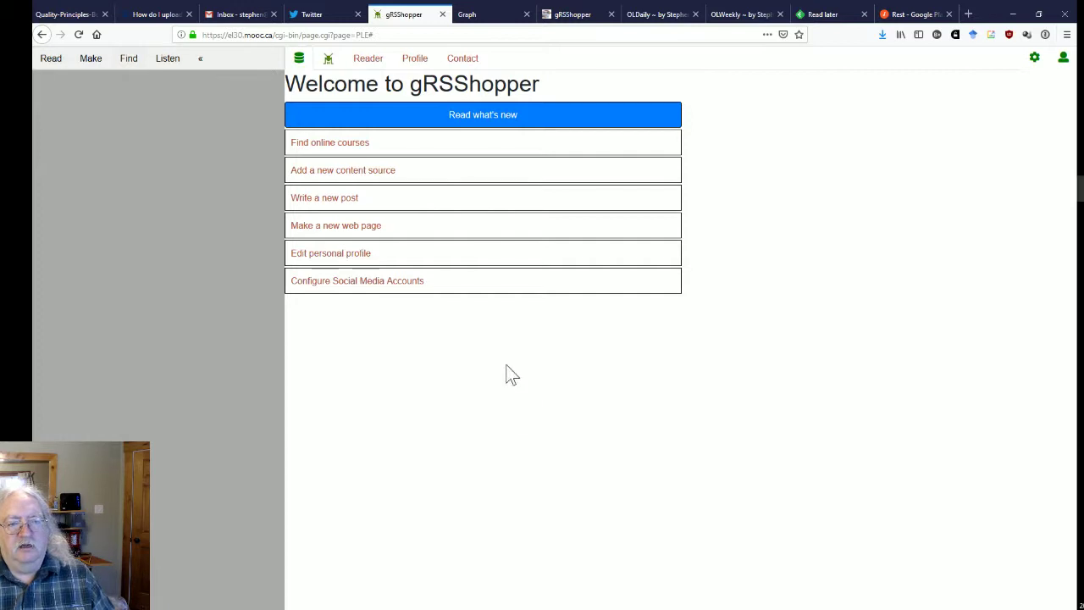
pyautogui.click(90, 61)
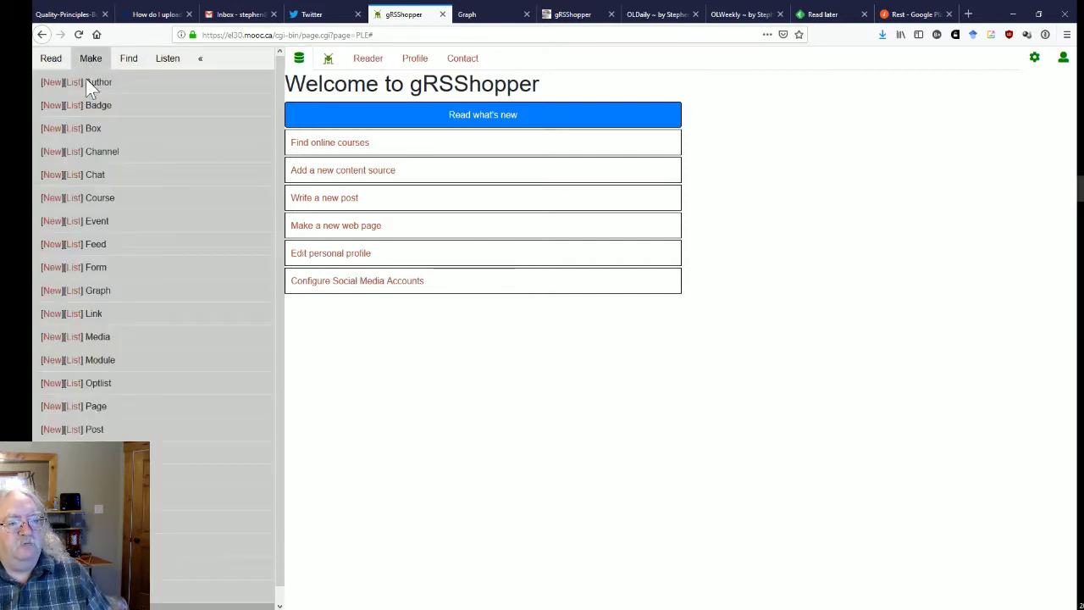
pyautogui.click(76, 363)
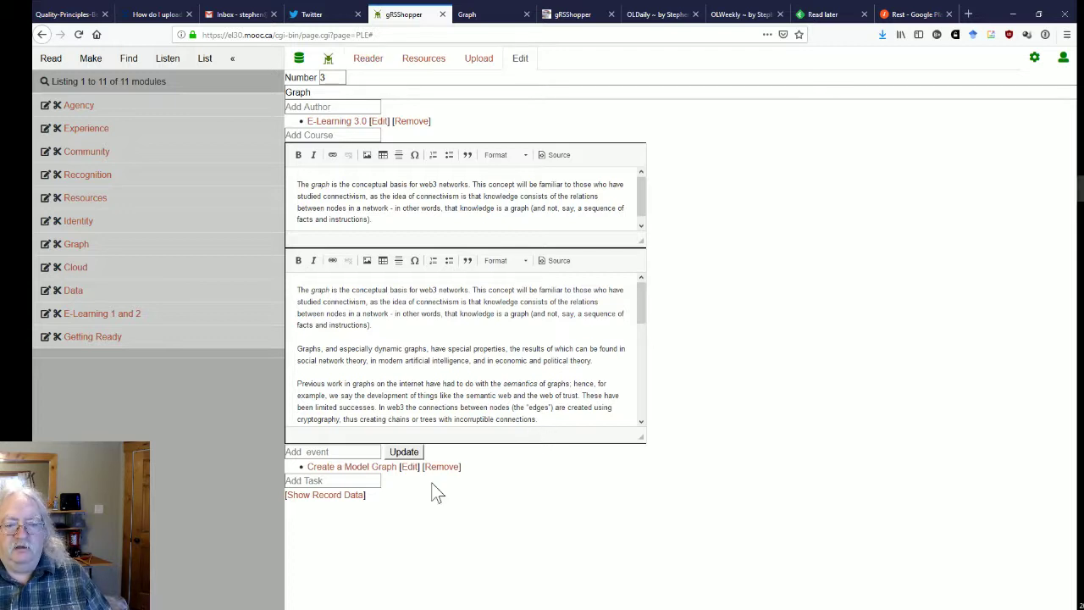
pyautogui.click(421, 59)
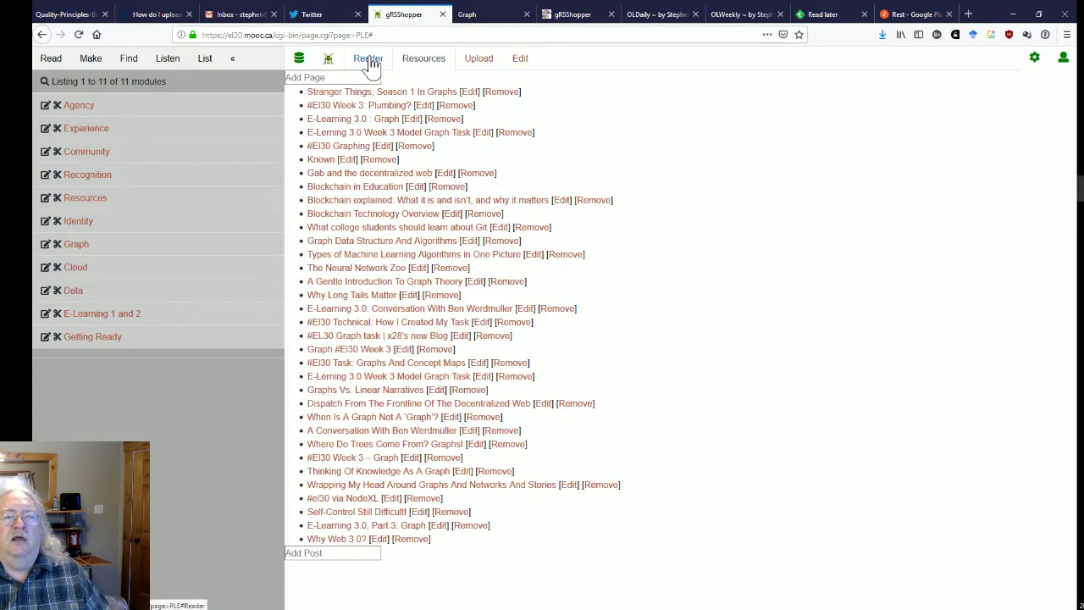
# Step: List the existing tasks in gRSShopper and create a new blank task record
pyautogui.click(89, 61)
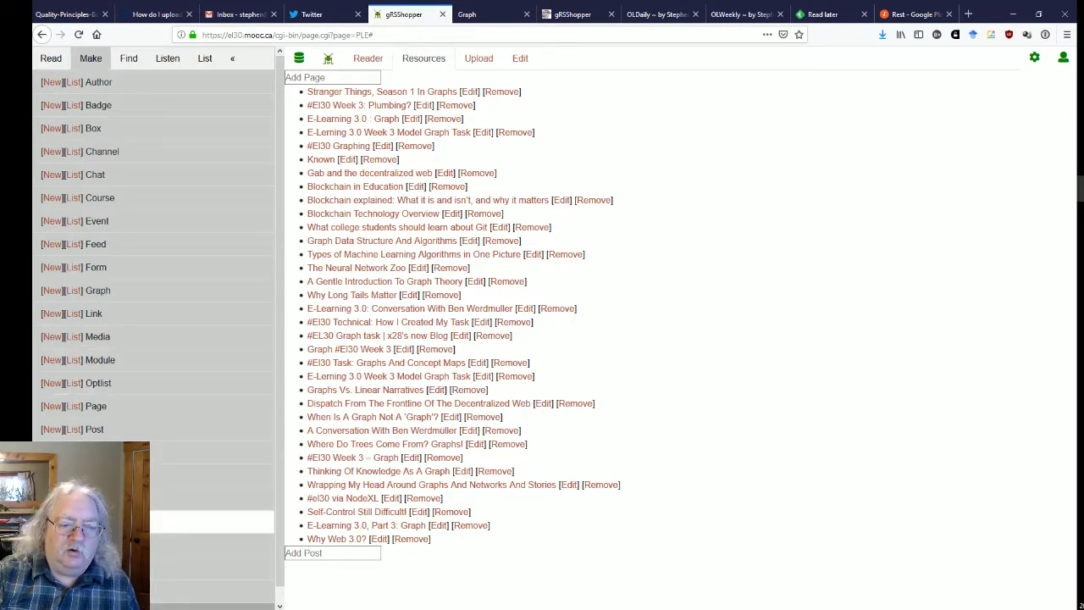
pyautogui.click(212, 520)
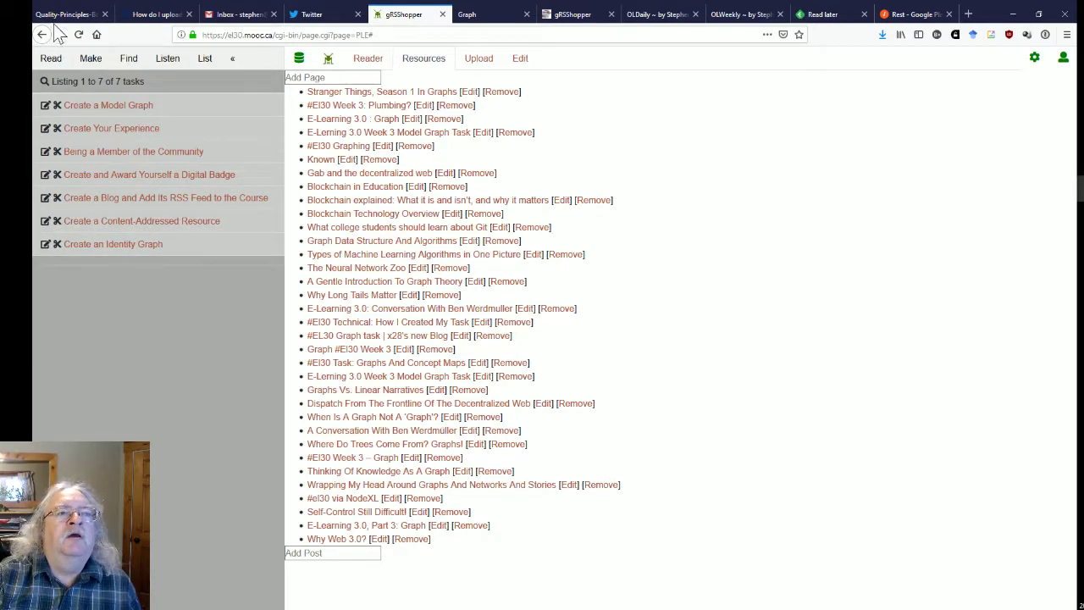
pyautogui.click(90, 60)
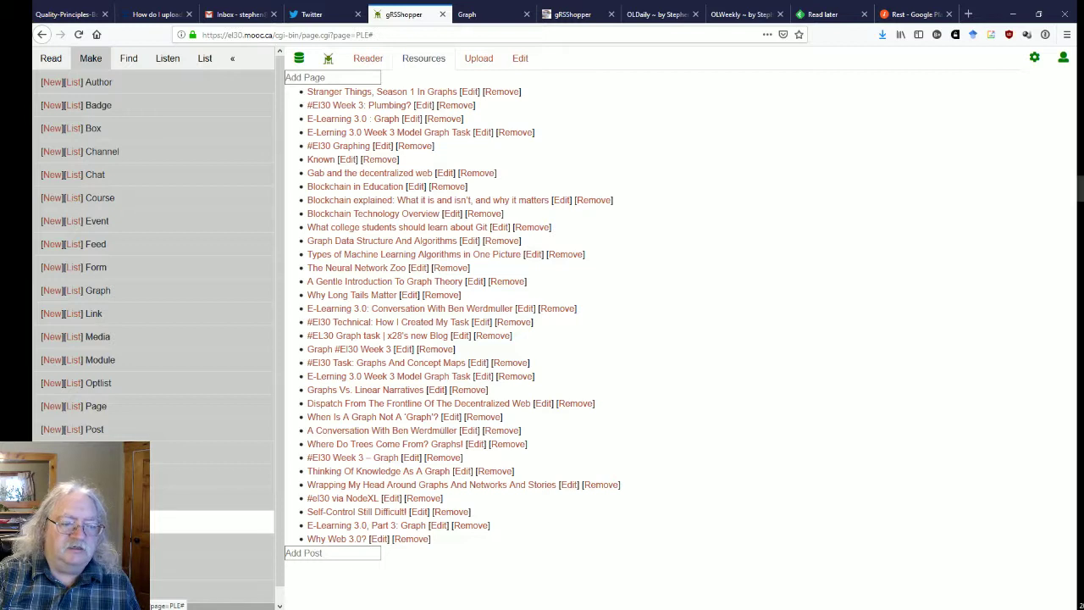
pyautogui.click(51, 522)
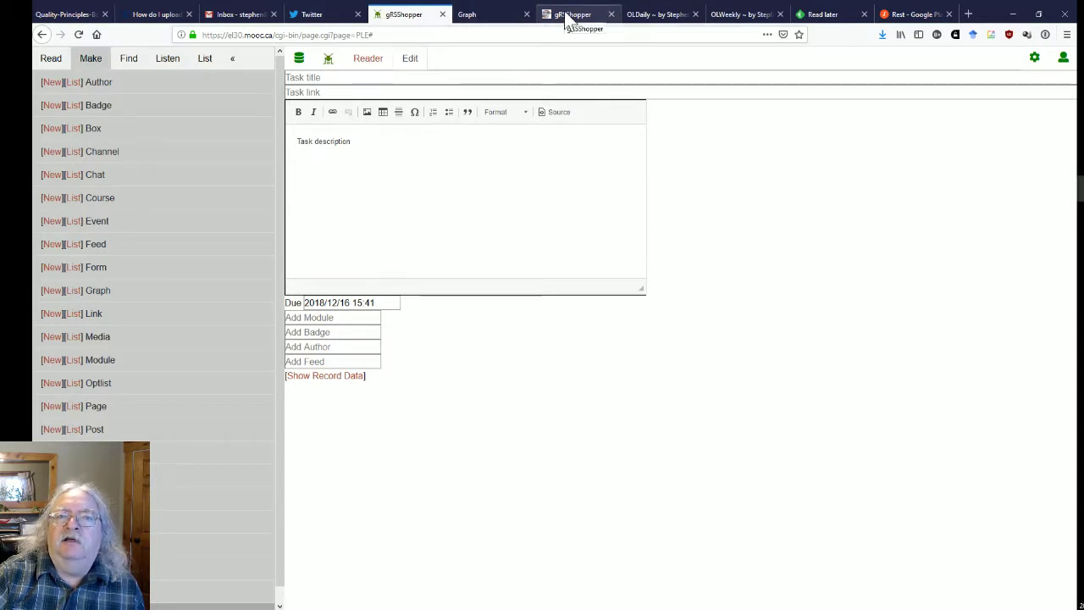
# Step: Copy the "Subscribe to the course feeds" task text from the course newsletter into the new task's description
pyautogui.click(496, 17)
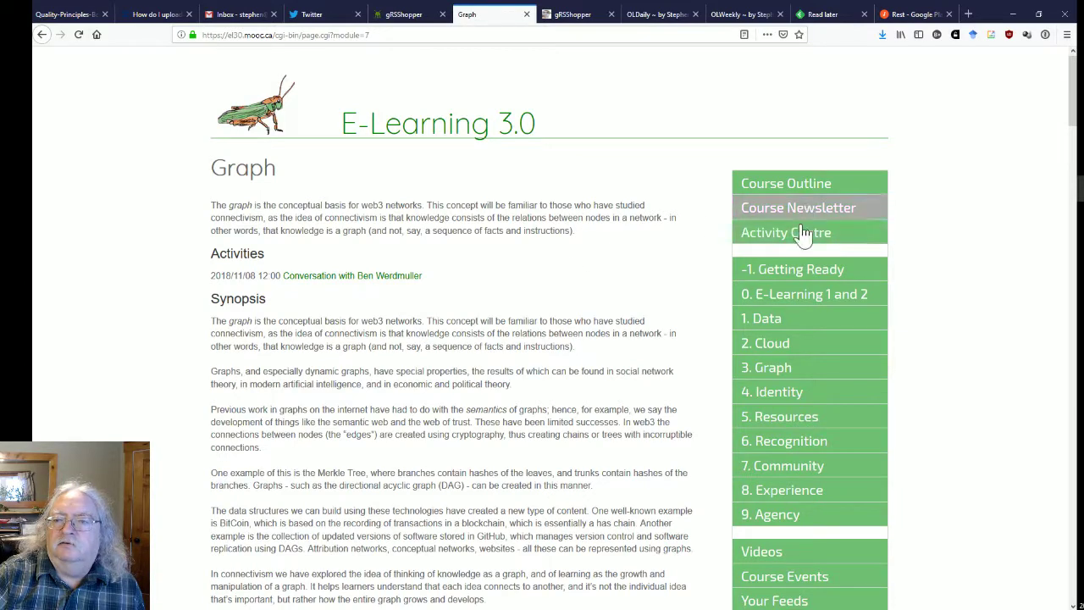
pyautogui.click(800, 225)
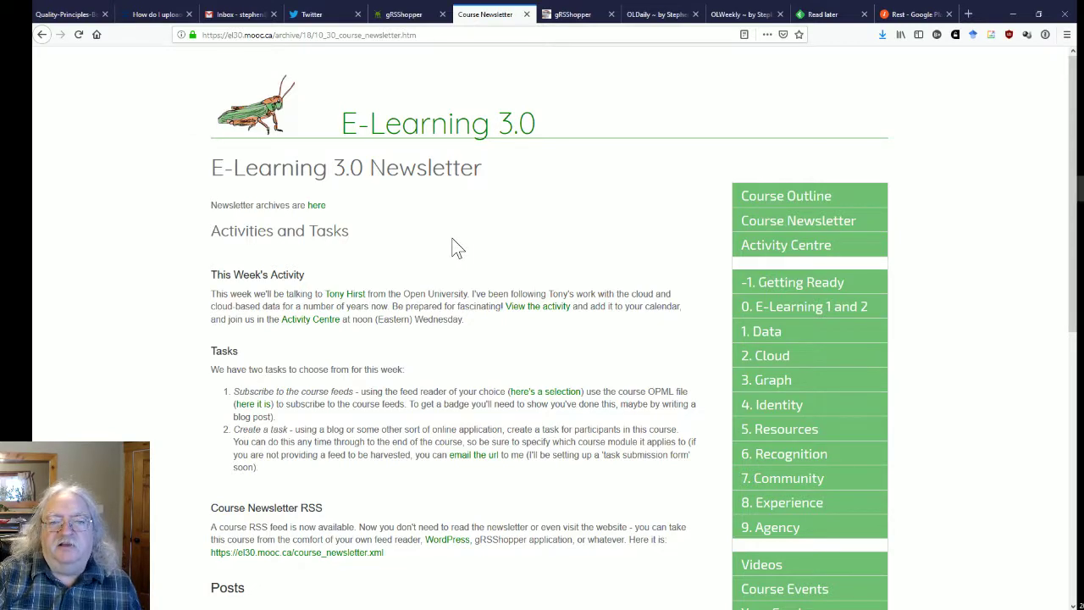
pyautogui.scroll(-1, 453, 248)
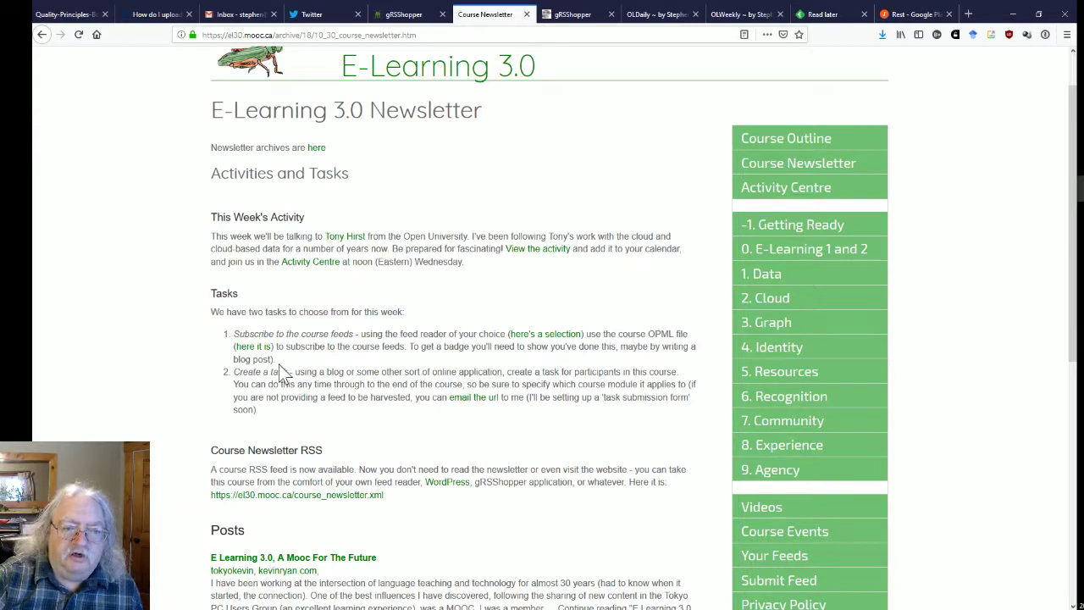
pyautogui.moveTo(281, 363); pyautogui.dragTo(232, 340)
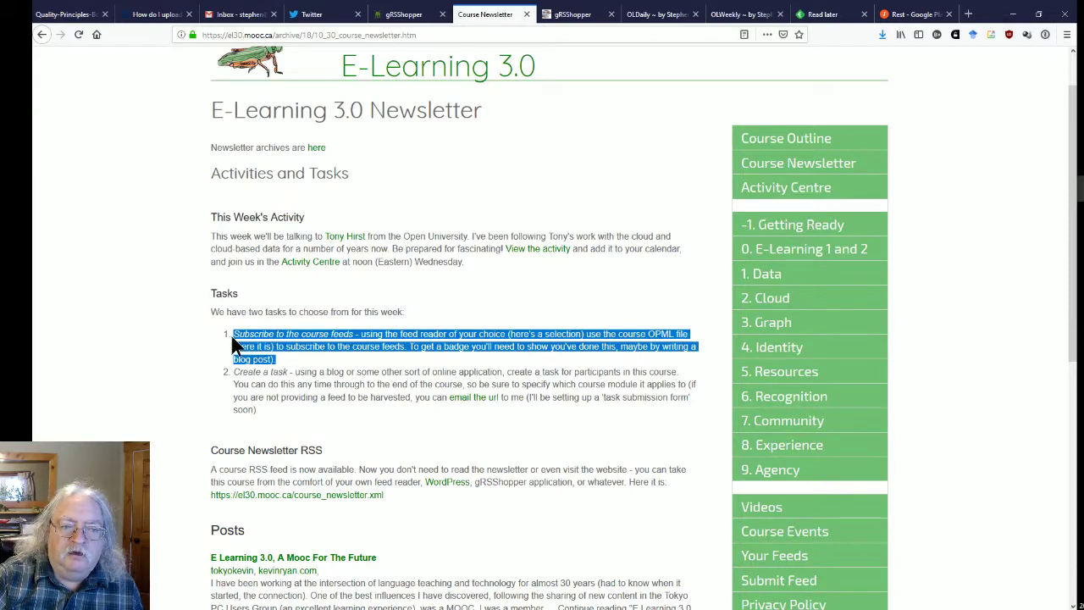
pyautogui.rightClick(289, 332)
pyautogui.click(310, 338)
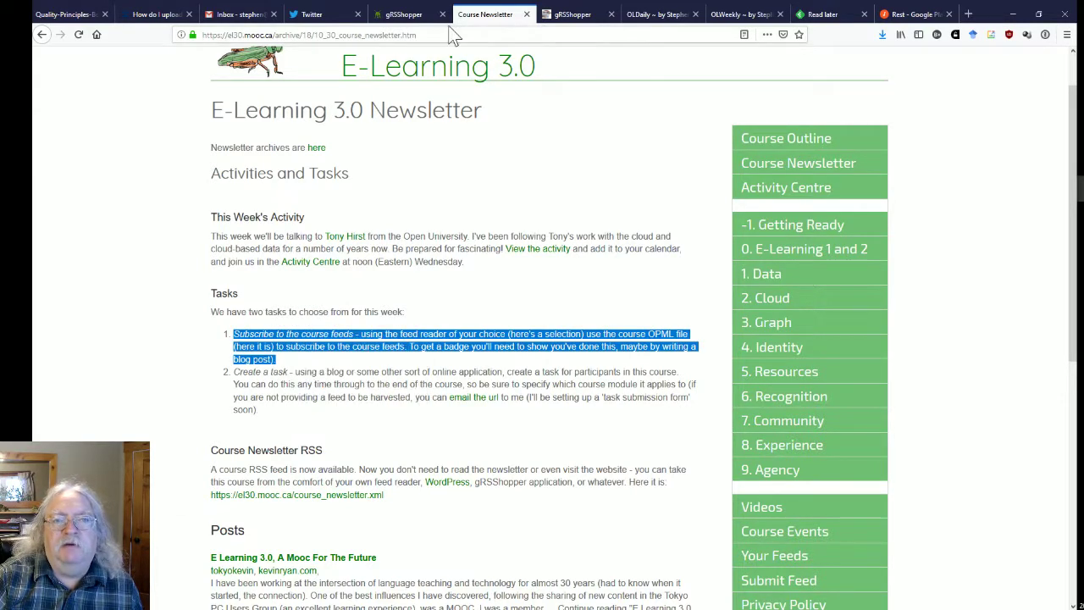
pyautogui.click(404, 17)
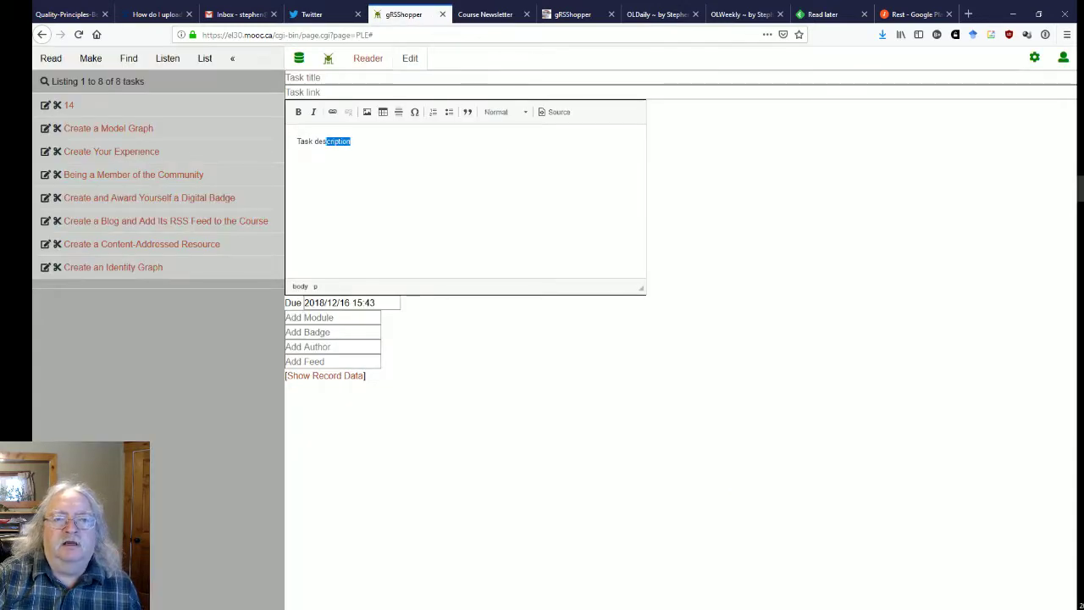
pyautogui.hotkey('ctrl', 'v')
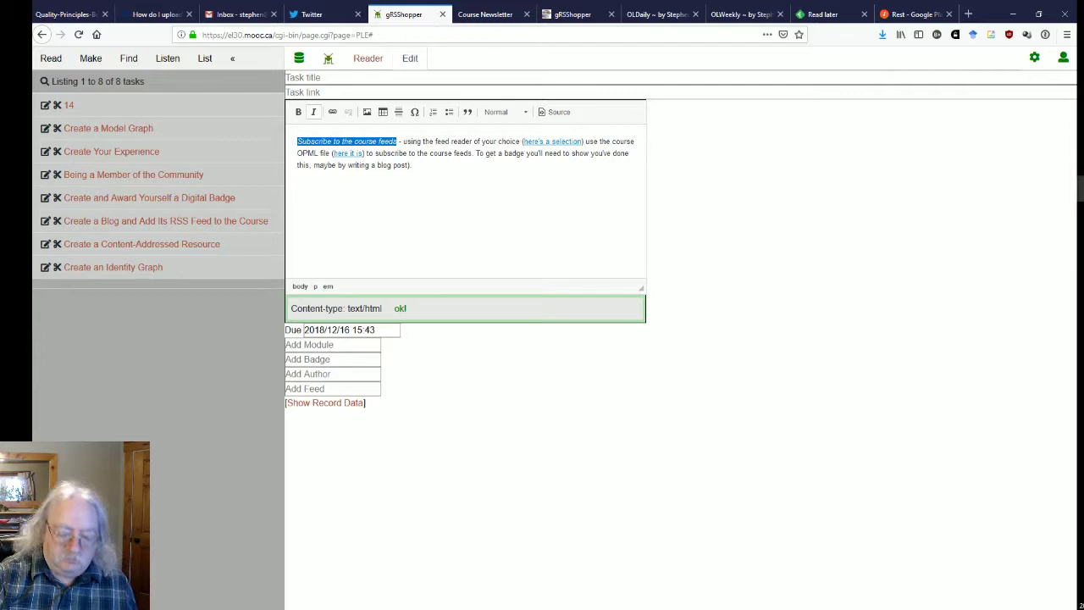
# Step: Move "Subscribe to the course feeds" from the description to the task title and start the description with "Using"
pyautogui.press('BackSpace')
pyautogui.click(339, 77)
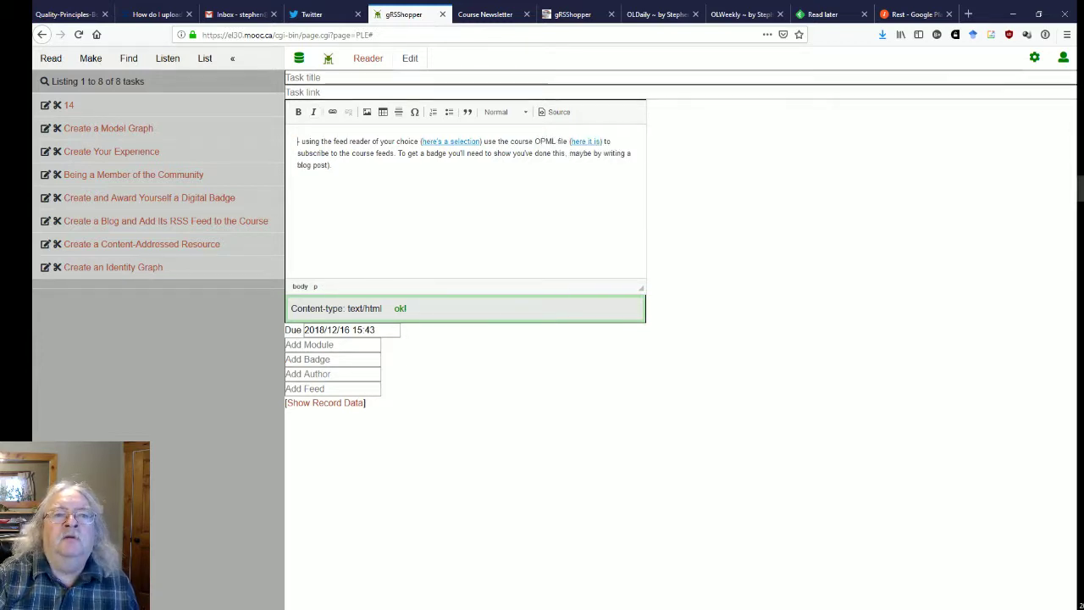
pyautogui.hotkey('ctrl', 'v')
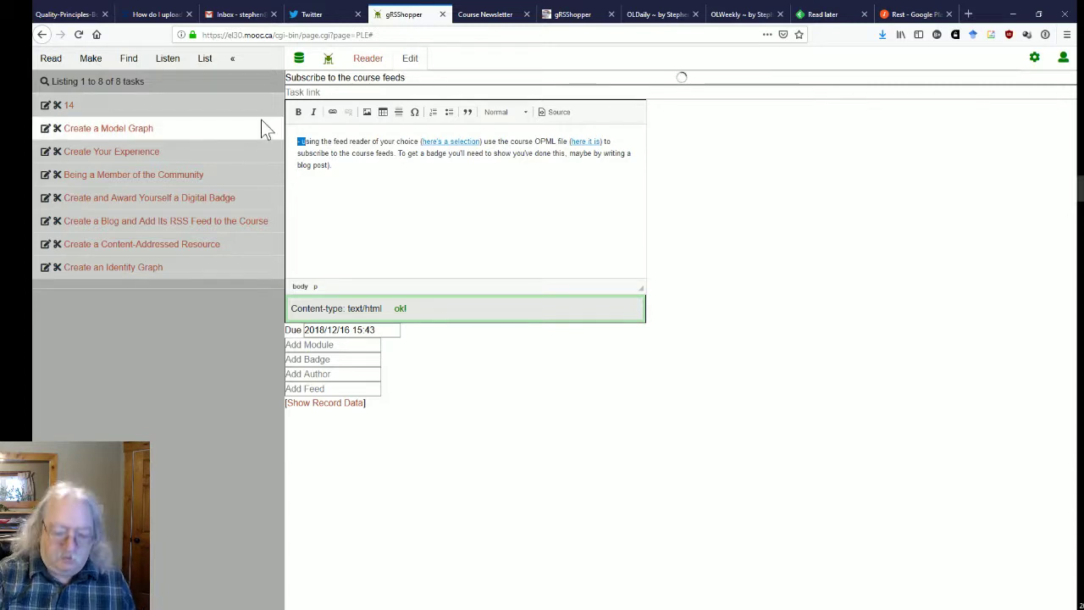
pyautogui.write('U')
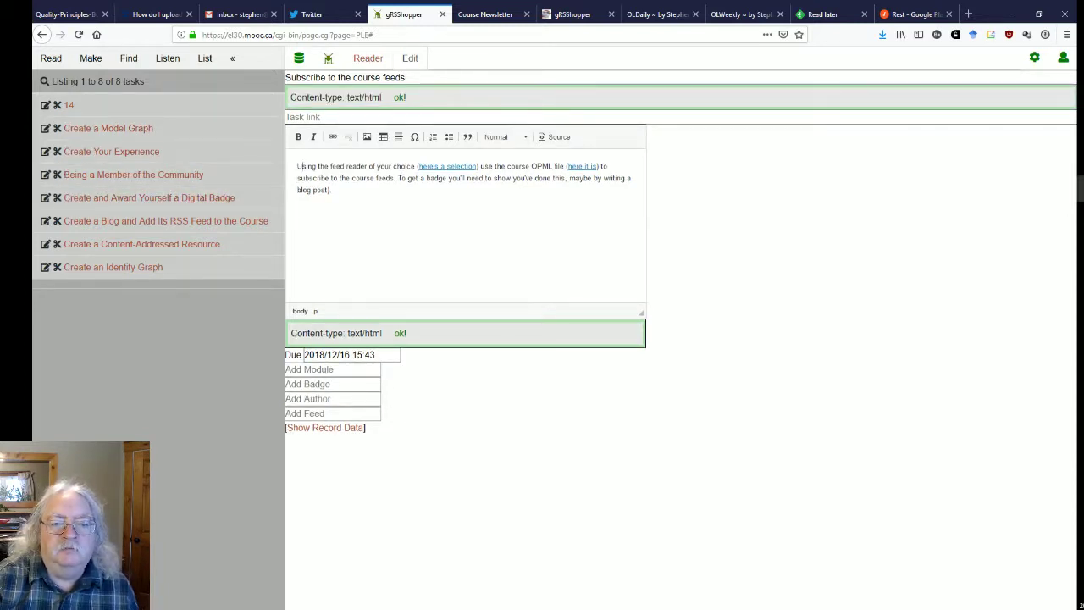
# Step: Set the task's due date to December 16, 2018
pyautogui.click(338, 355)
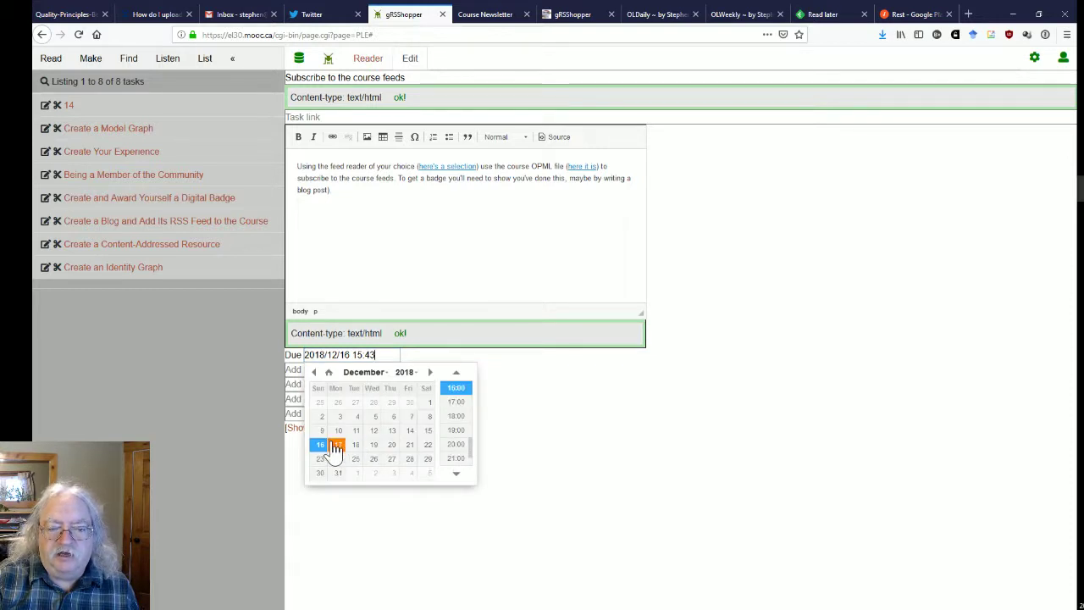
pyautogui.click(320, 445)
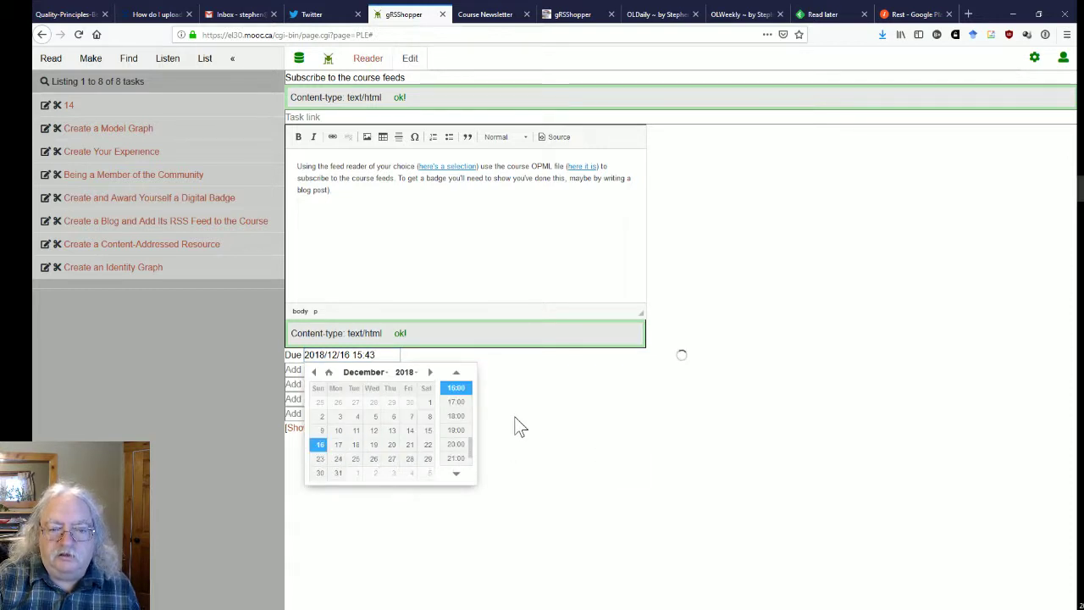
pyautogui.click(574, 451)
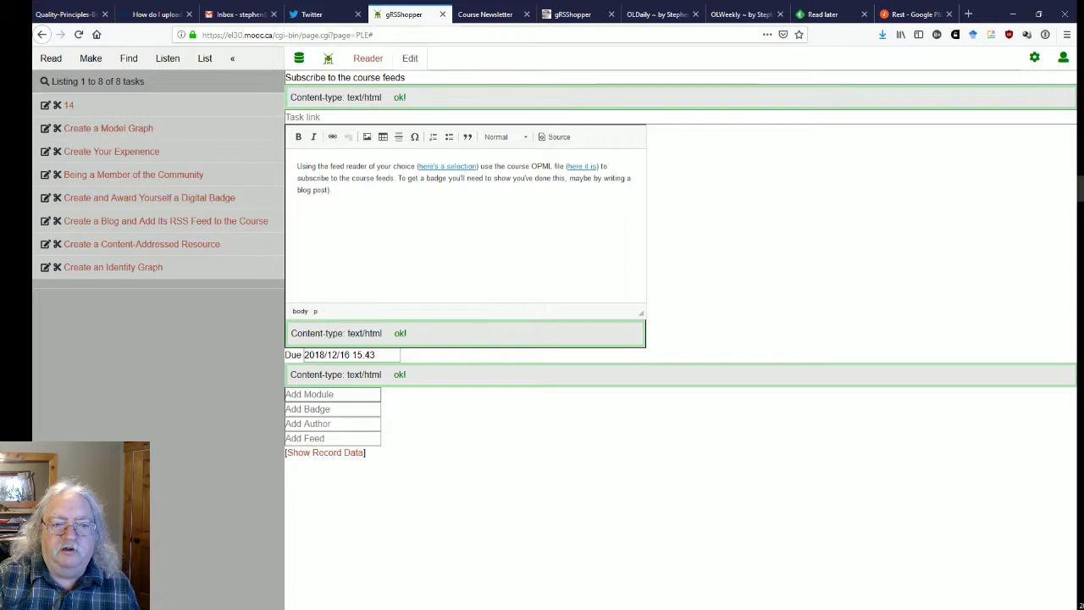
# Step: Associate the task with the Cloud module
pyautogui.click(332, 395)
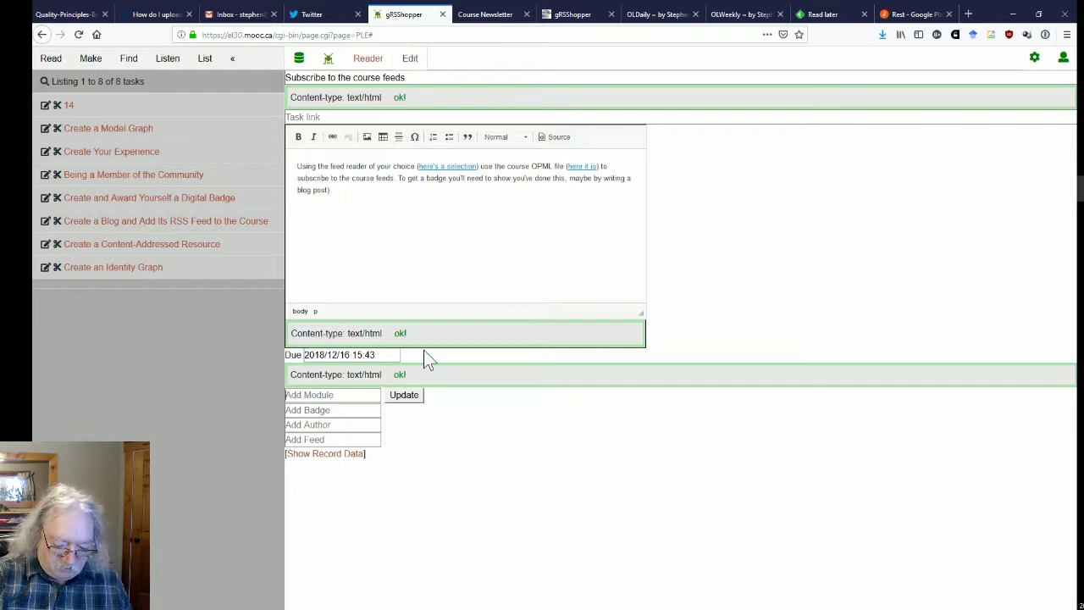
pyautogui.write('Cloud')
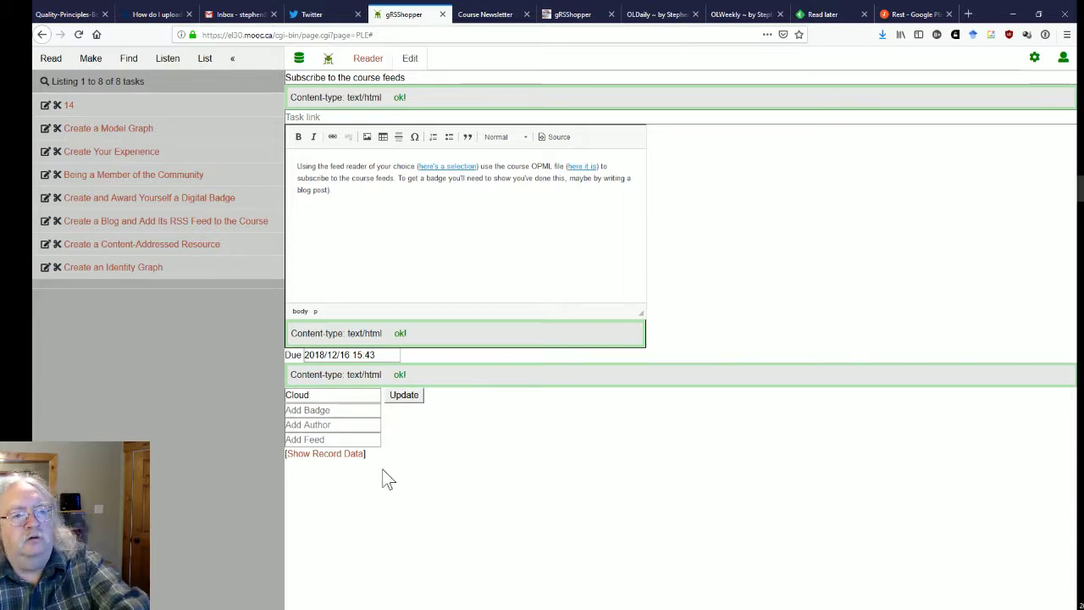
pyautogui.click(293, 395)
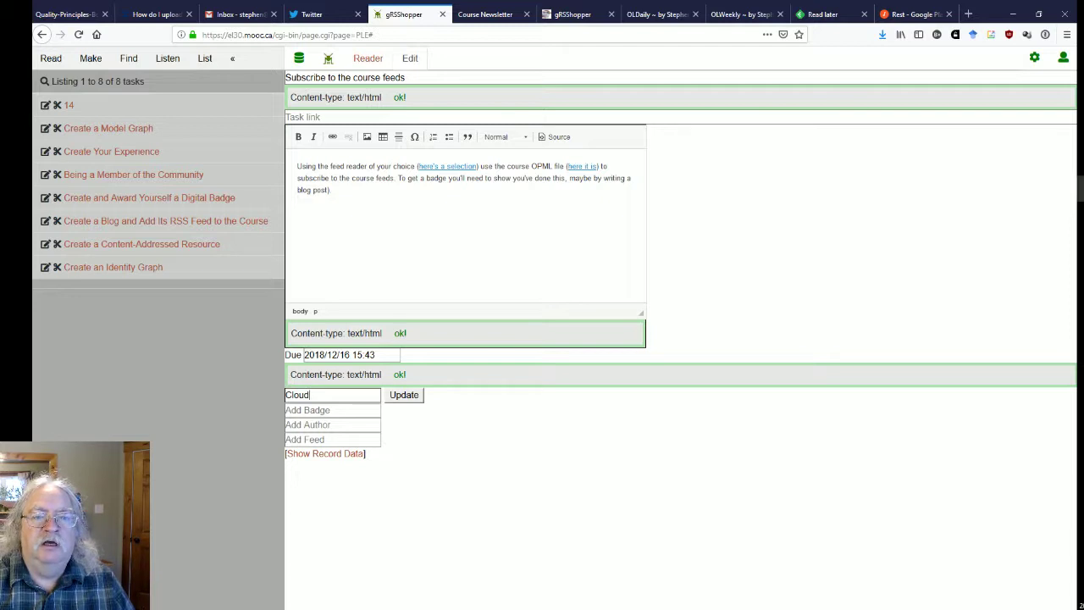
pyautogui.click(419, 395)
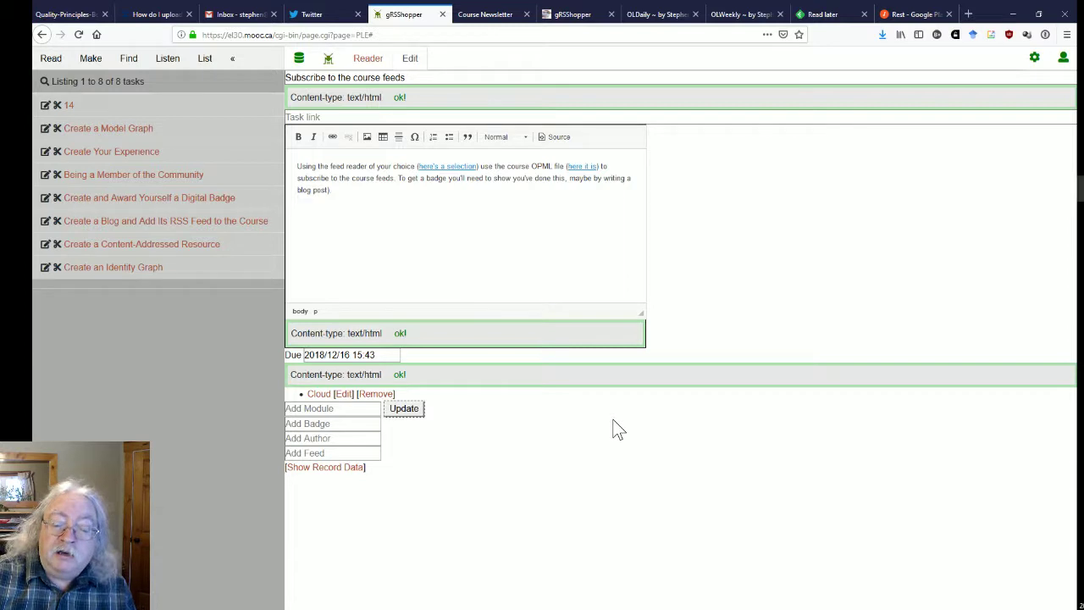
# Step: Open the Cloud module page on the course site and check its Tasks section for the new task
pyautogui.click(471, 21)
pyautogui.click(499, 212)
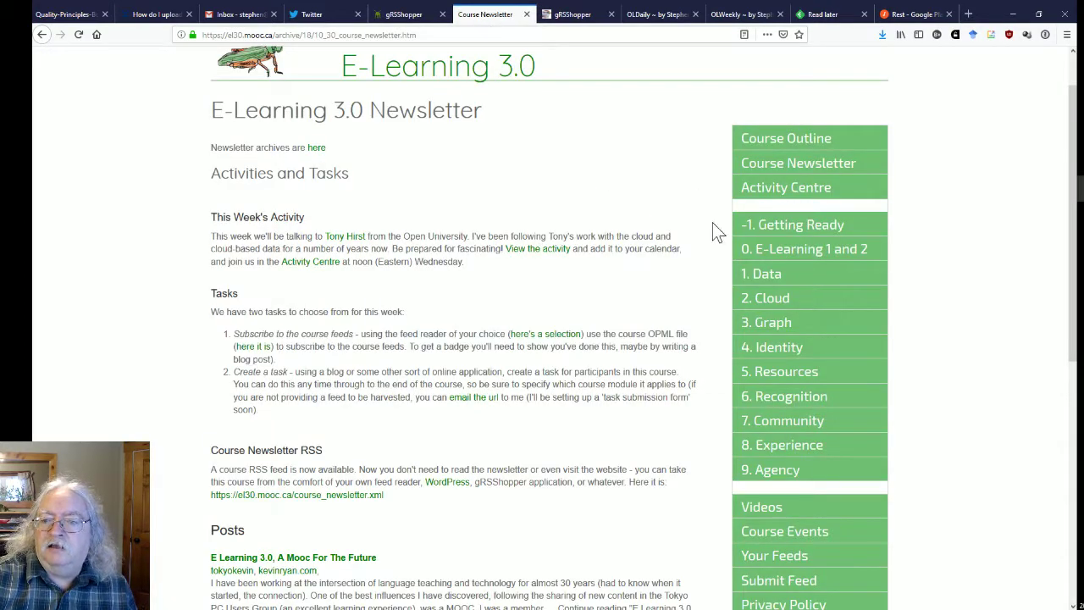
pyautogui.click(772, 302)
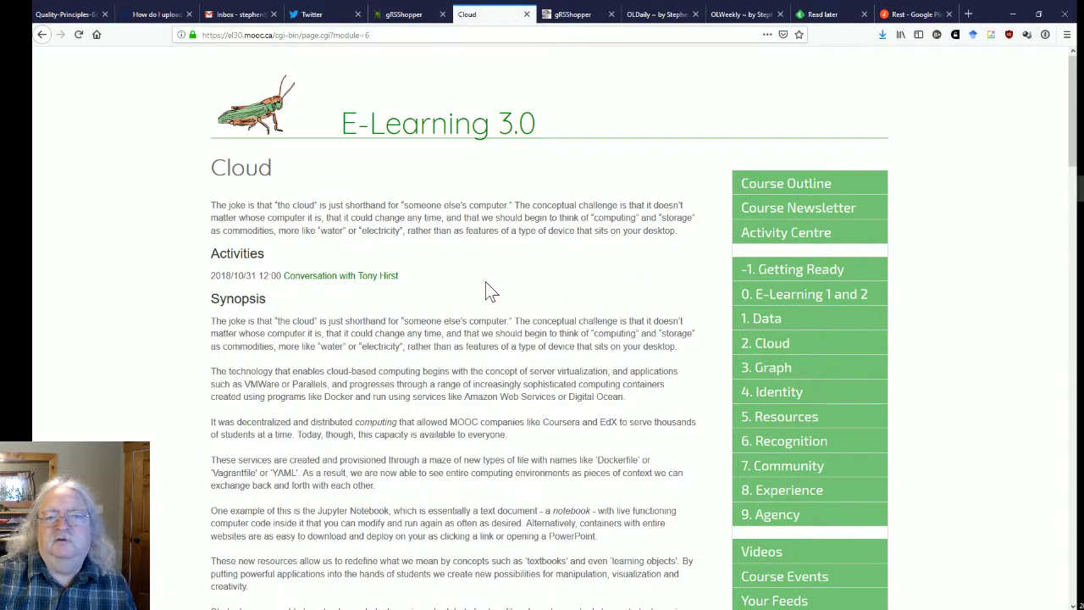
pyautogui.scroll(-5, 488, 290)
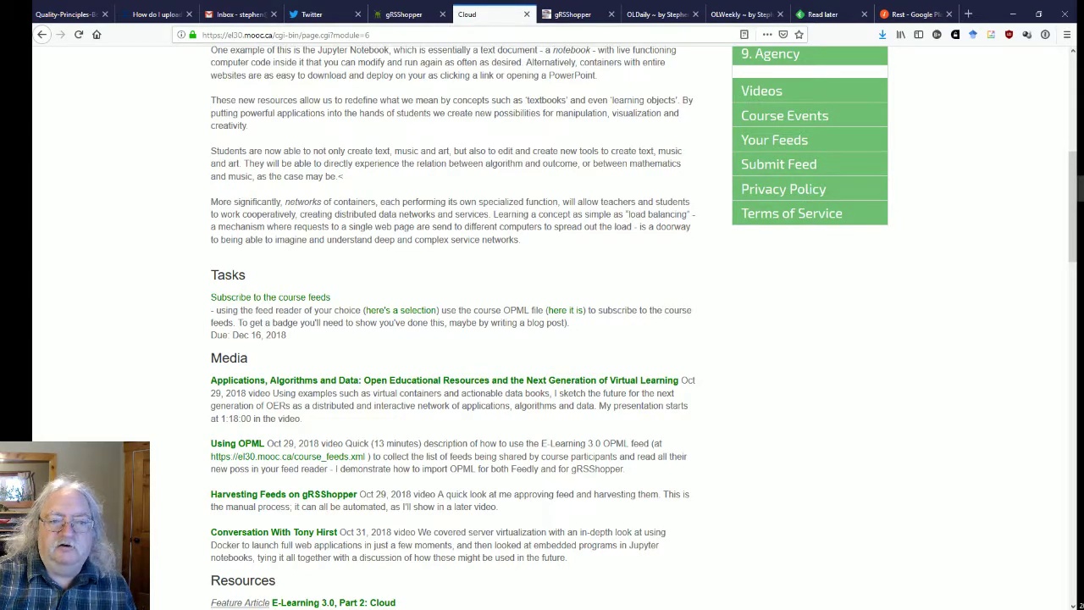
# Step: Re-save the task description with a trivial edit in gRSShopper, then reload the Cloud module page to check the task text
pyautogui.click(403, 15)
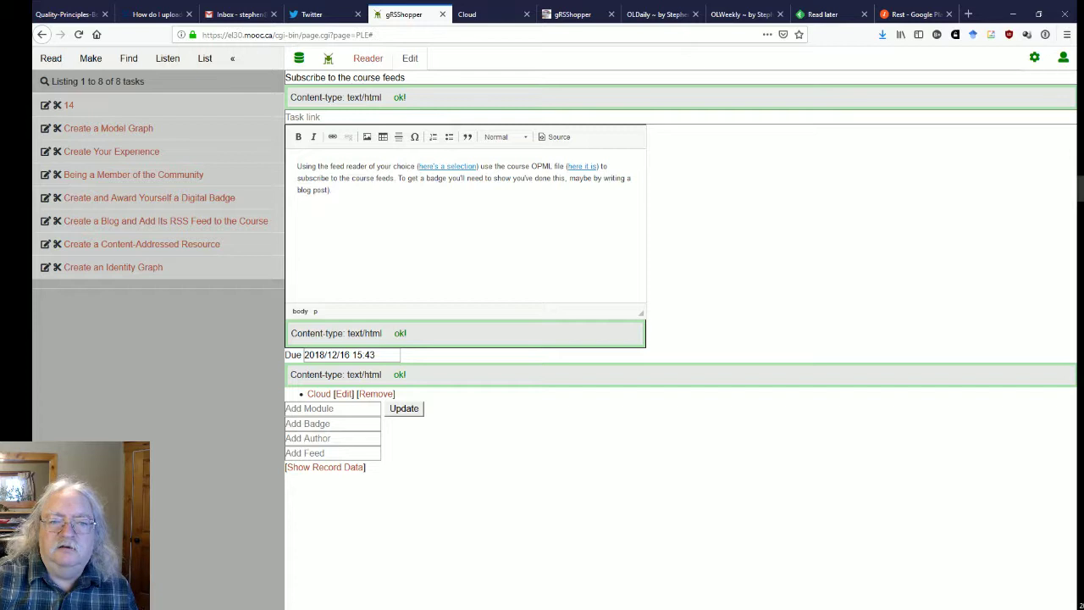
pyautogui.click(361, 177)
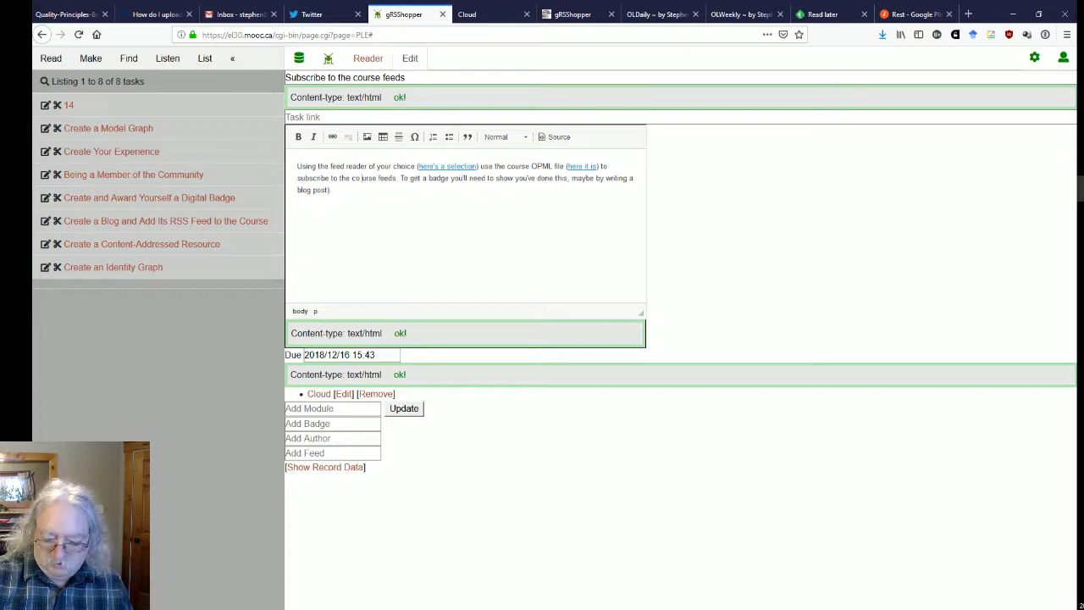
pyautogui.press('BackSpace')
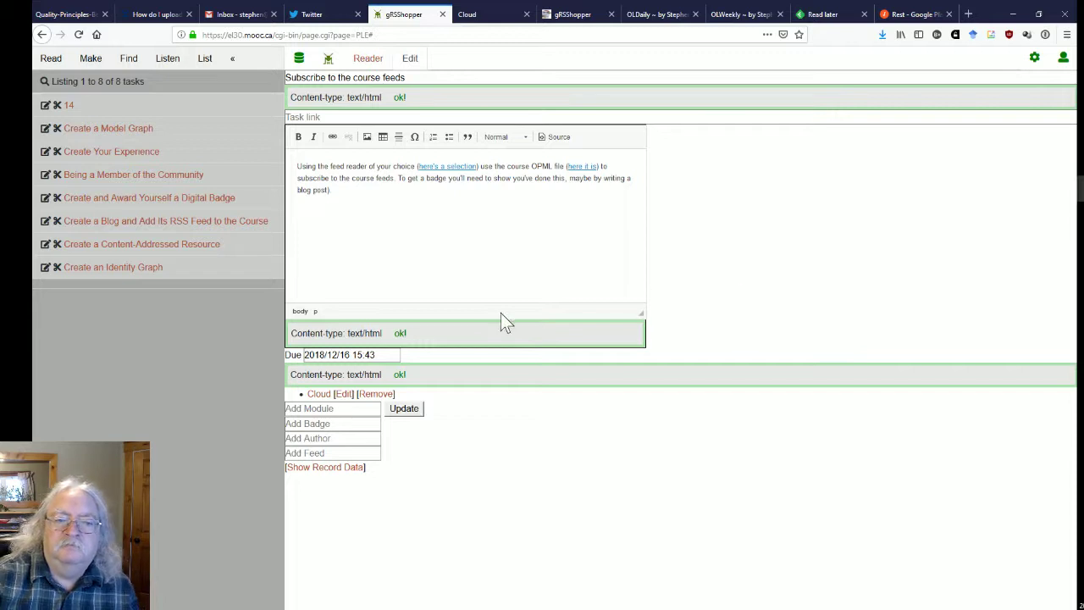
pyautogui.click(467, 14)
pyautogui.rightClick(427, 148)
pyautogui.click(503, 152)
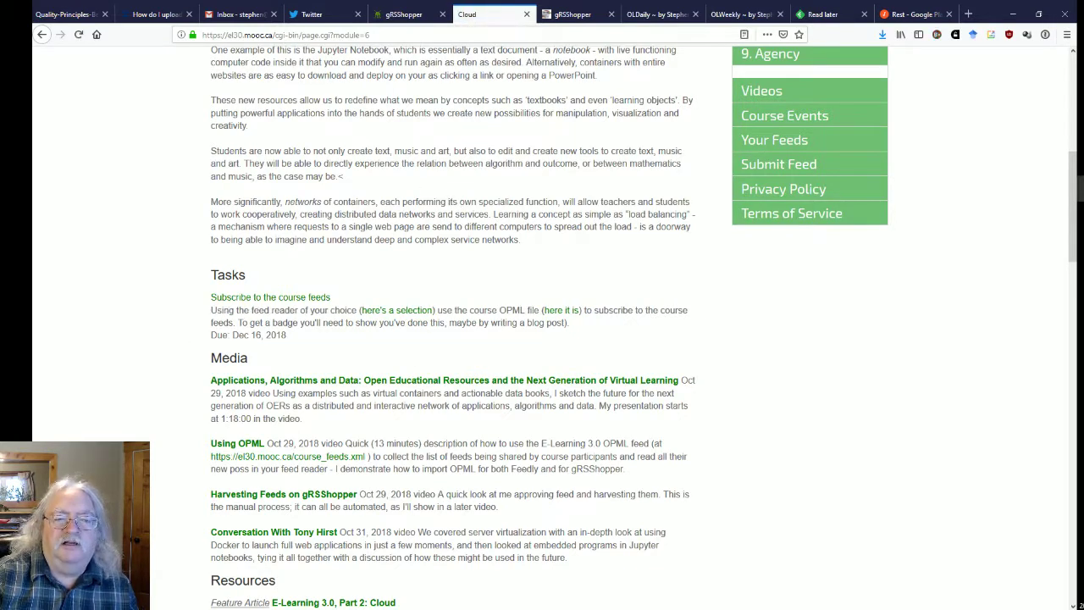
# Step: Return to gRSShopper and create a new badge titled "Cloud"
pyautogui.click(398, 17)
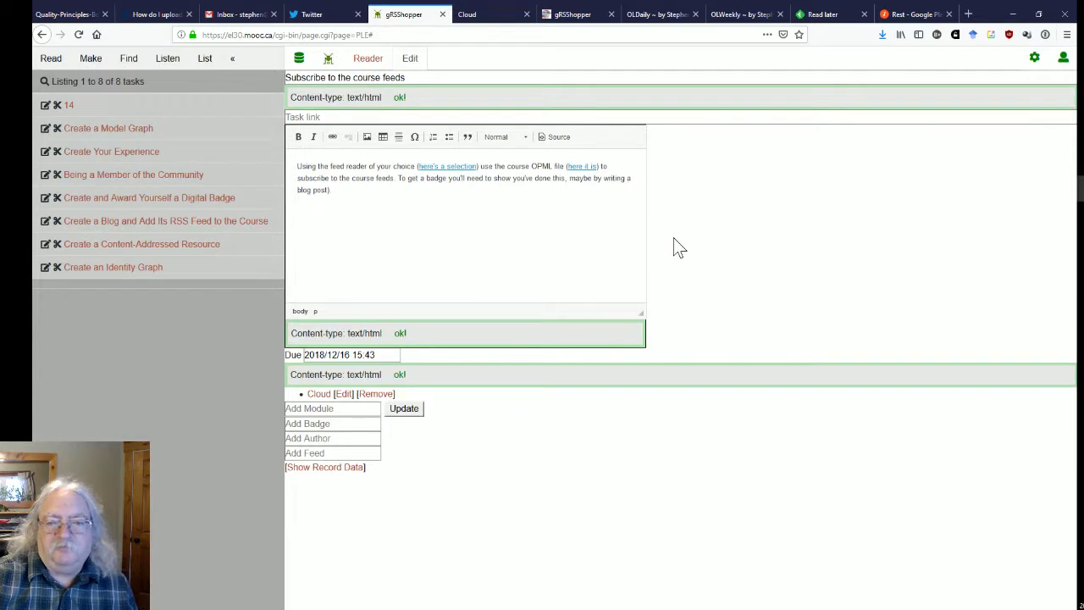
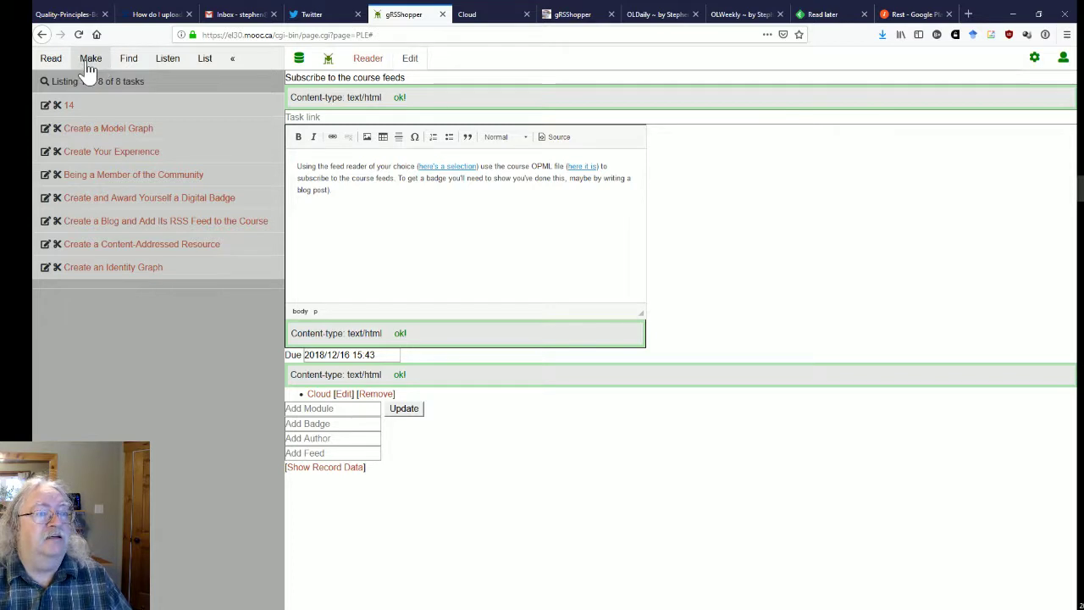
pyautogui.click(91, 60)
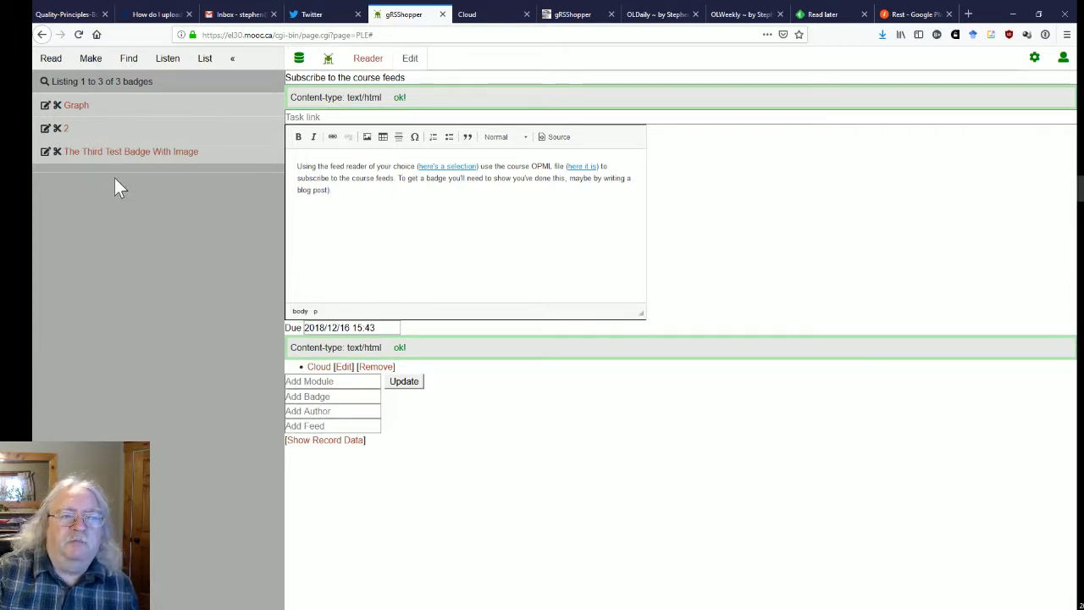
pyautogui.click(92, 63)
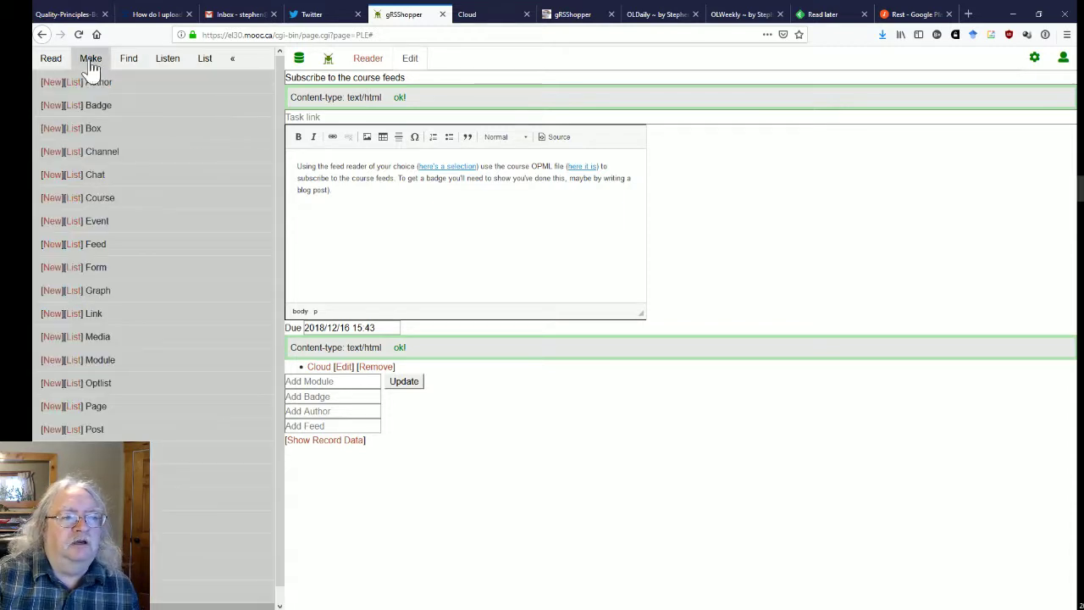
pyautogui.click(50, 105)
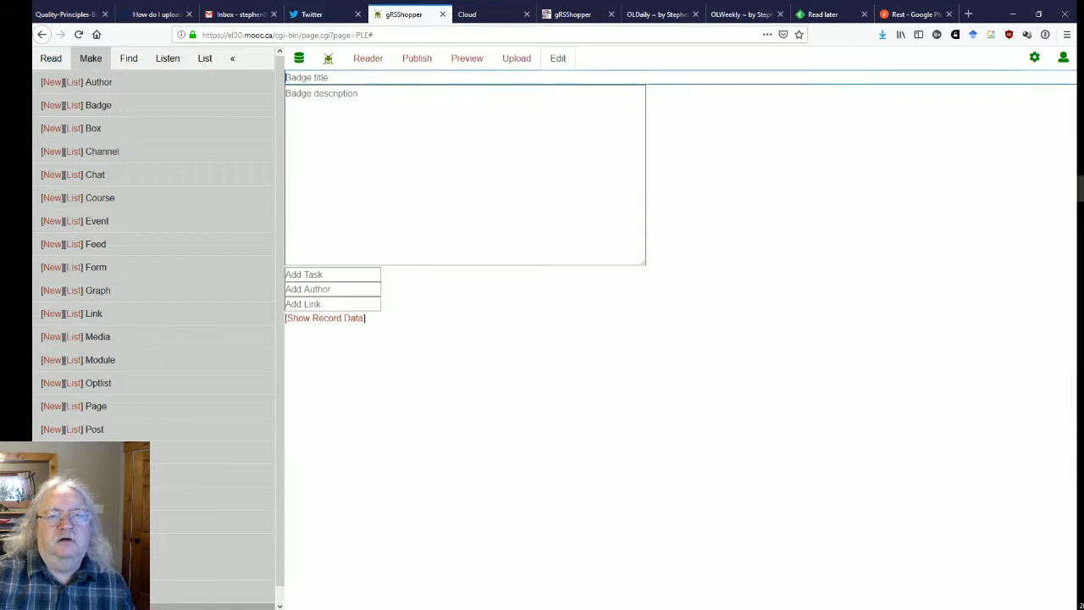
pyautogui.write('Cloud')
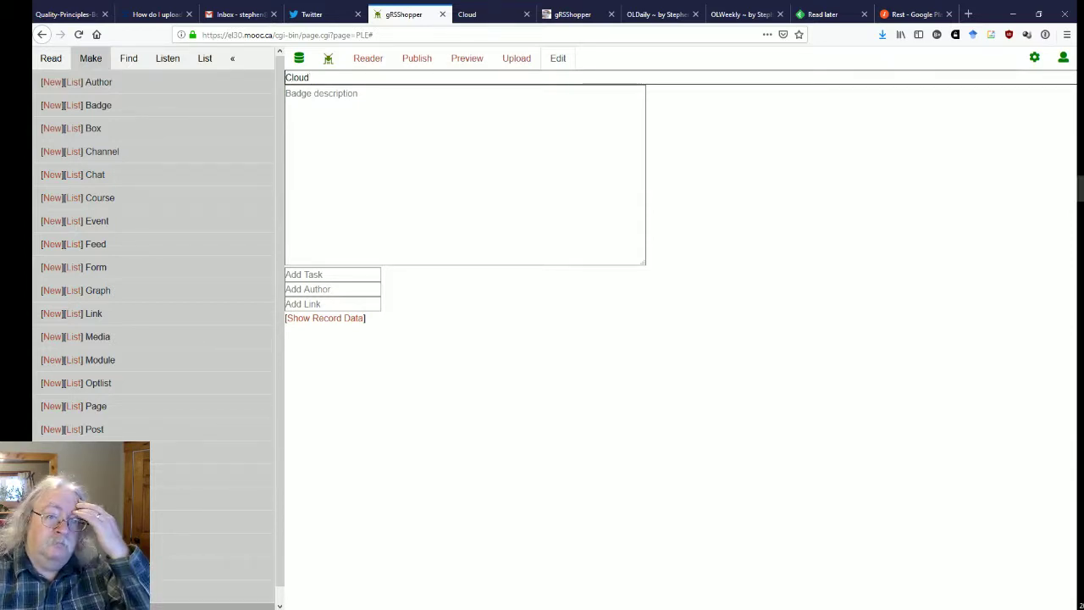
pyautogui.press('Return')
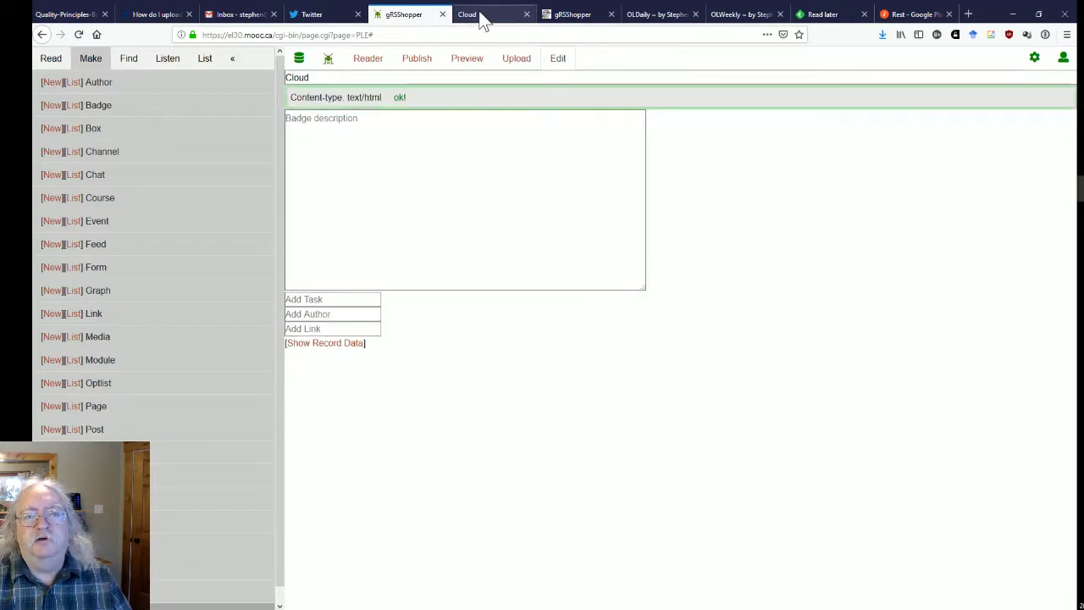
# Step: Enter the badge description "Complete one of the tasks associated with the Cloud module in E-Learning 3.0"
pyautogui.press('Tab')
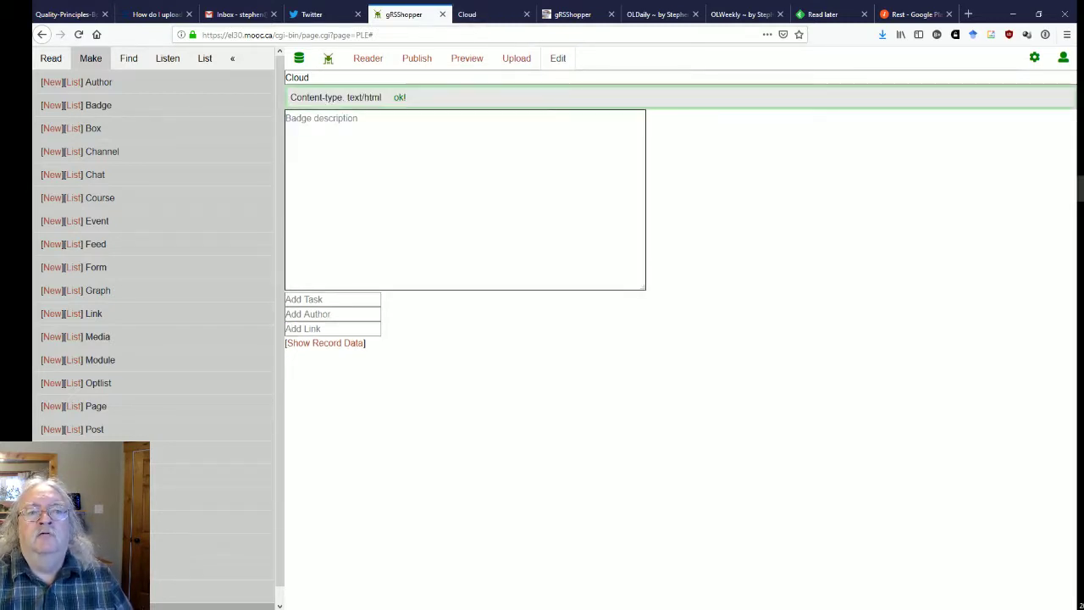
pyautogui.write('Complete one of the tasks')
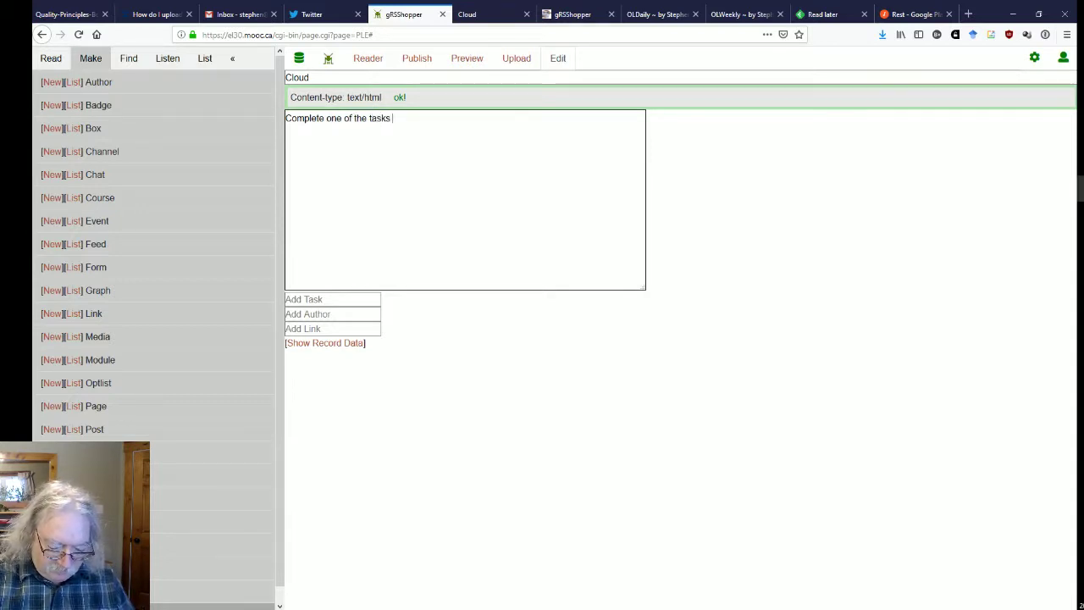
pyautogui.write(' associated with the Cloud module in E-Leanring 3.0')
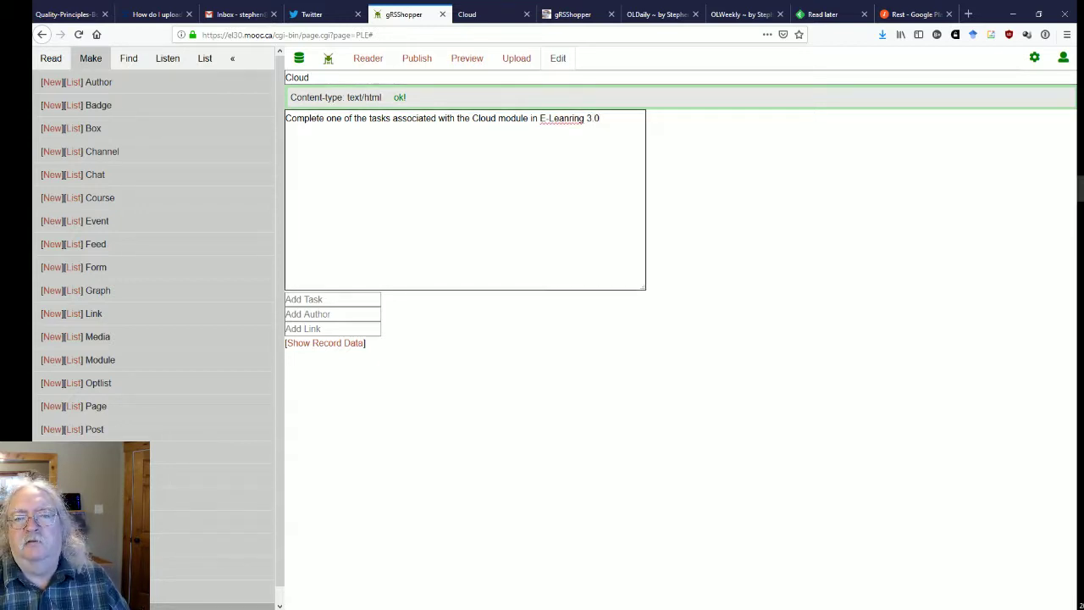
pyautogui.click(570, 119)
pyautogui.press('BackSpace')
pyautogui.write('n')
pyautogui.click(802, 223)
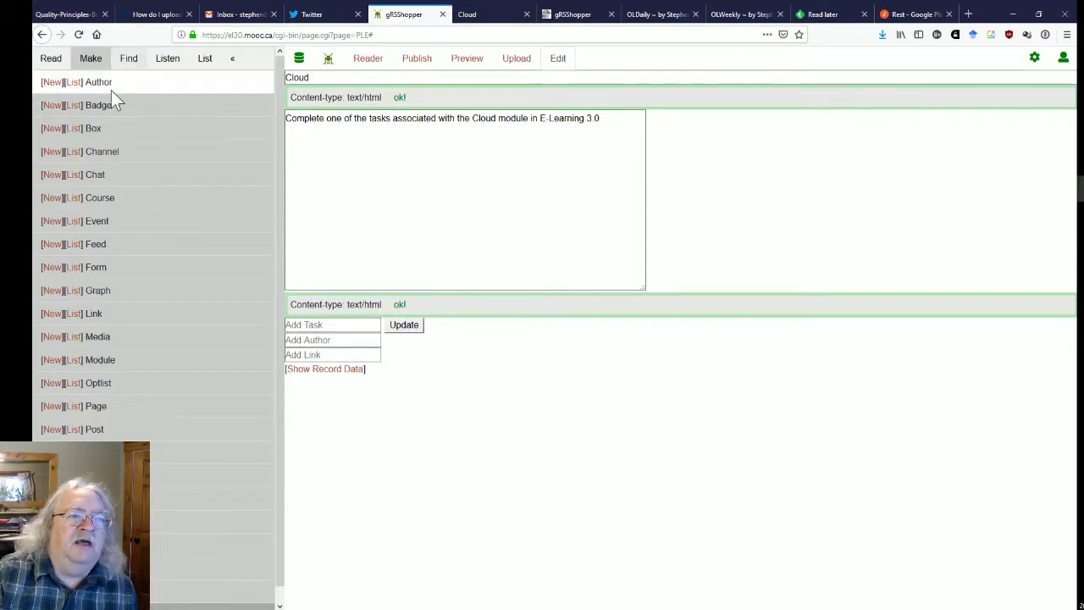
# Step: Associate the "Subscribe to the course feeds" task with the Cloud badge and reopen that badge for editing
pyautogui.scroll(-1, 122, 242)
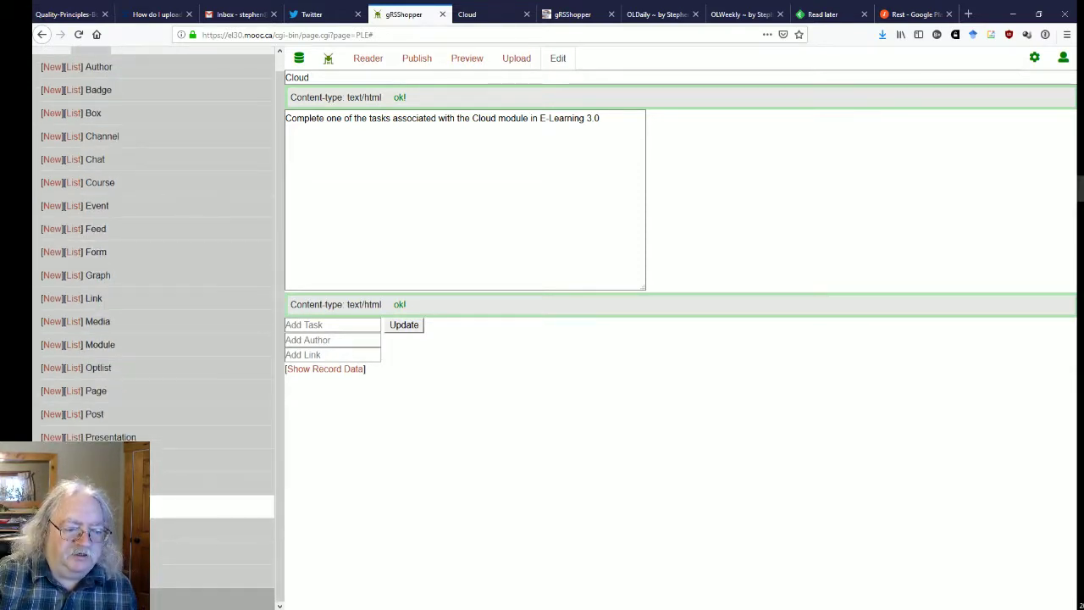
pyautogui.click(73, 506)
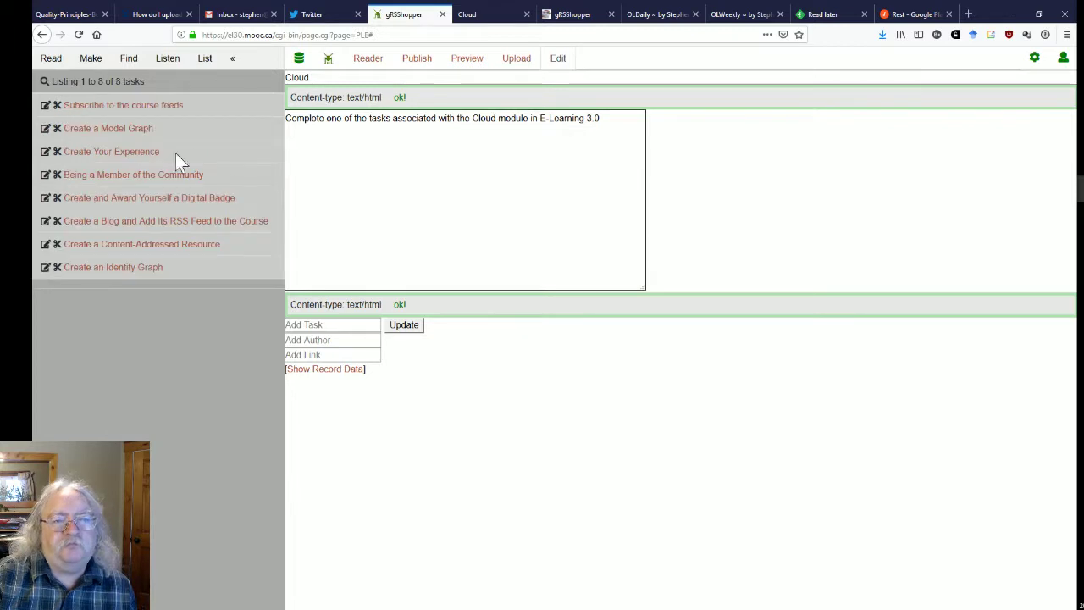
pyautogui.click(45, 106)
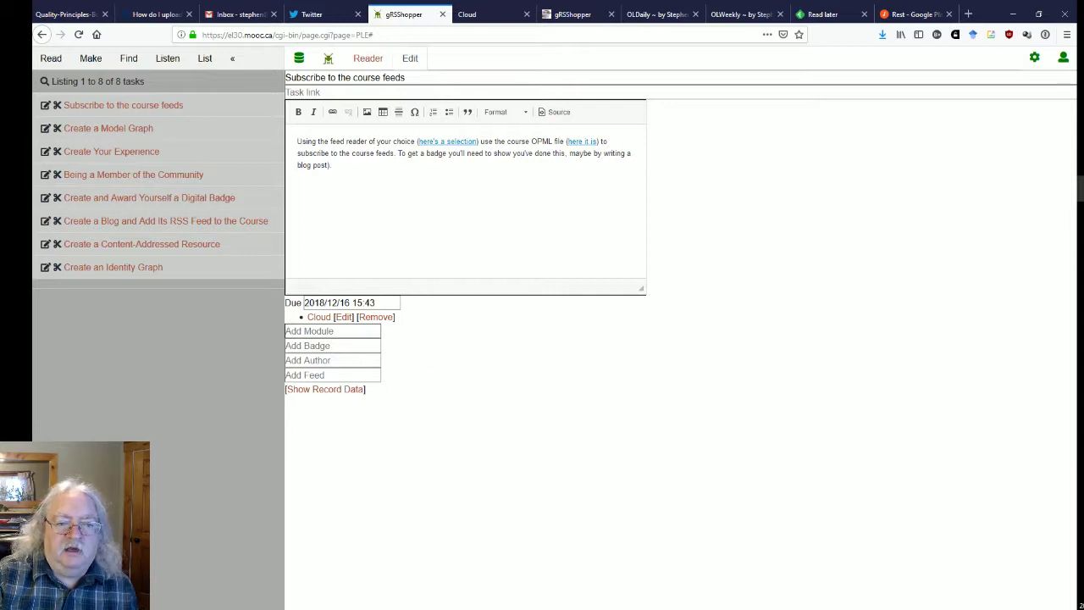
pyautogui.moveTo(438, 363)
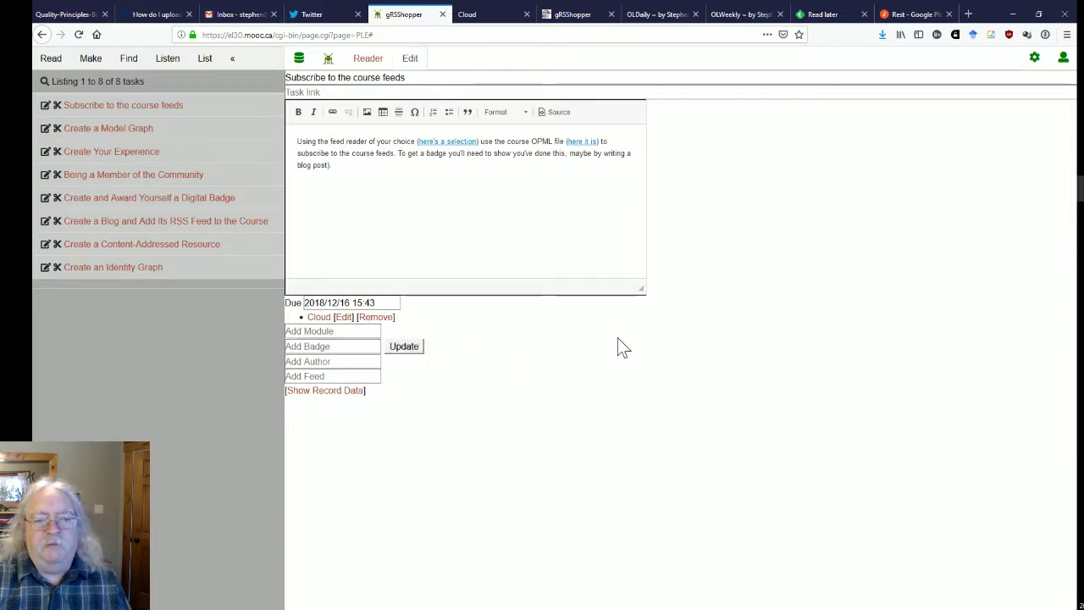
pyautogui.write('Cloud module in E-Learning 3.0')
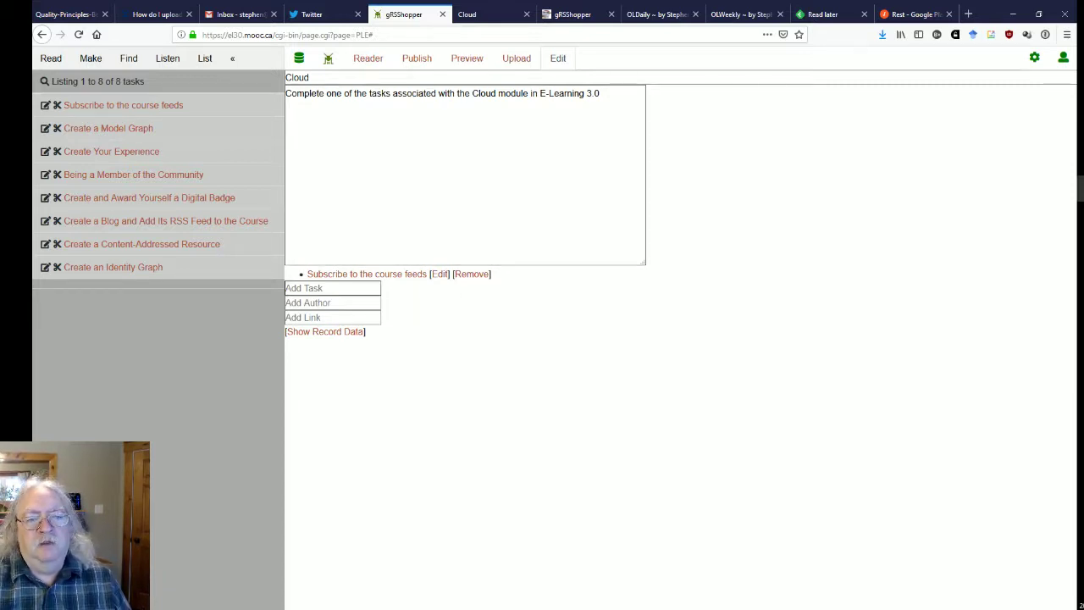
pyautogui.click(332, 303)
pyautogui.press('Tab')
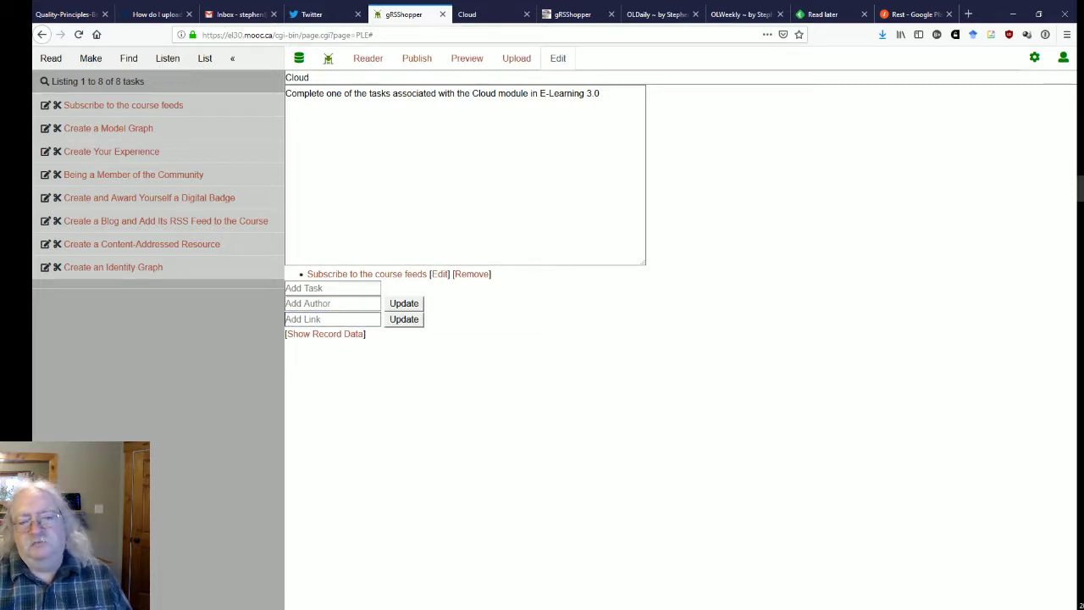
pyautogui.click(522, 329)
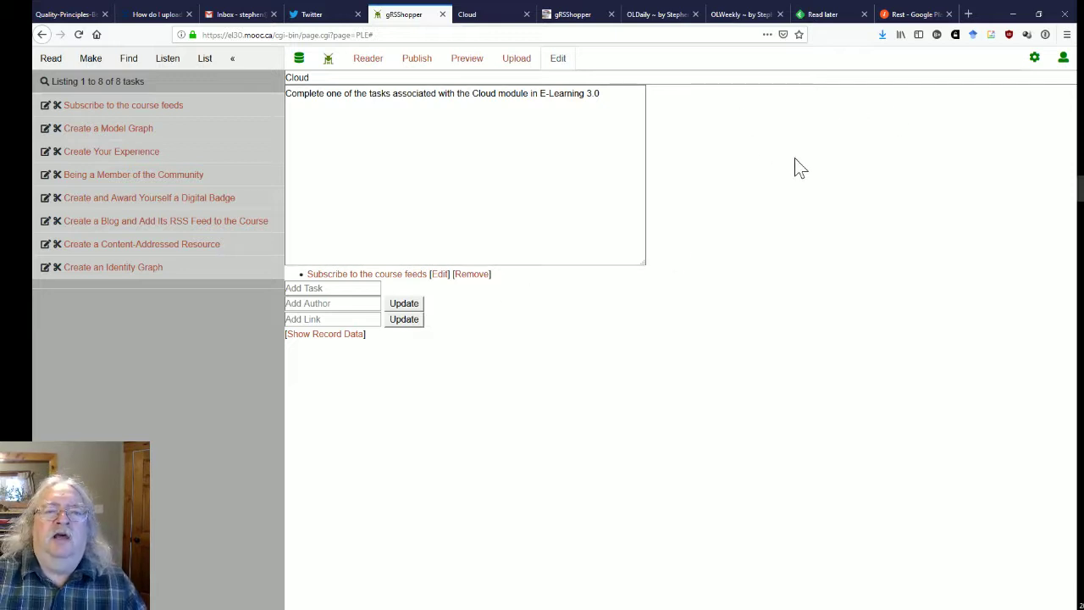
# Step: Open the Cloud badge's file upload page and close the Snipping Tool window
pyautogui.click(519, 63)
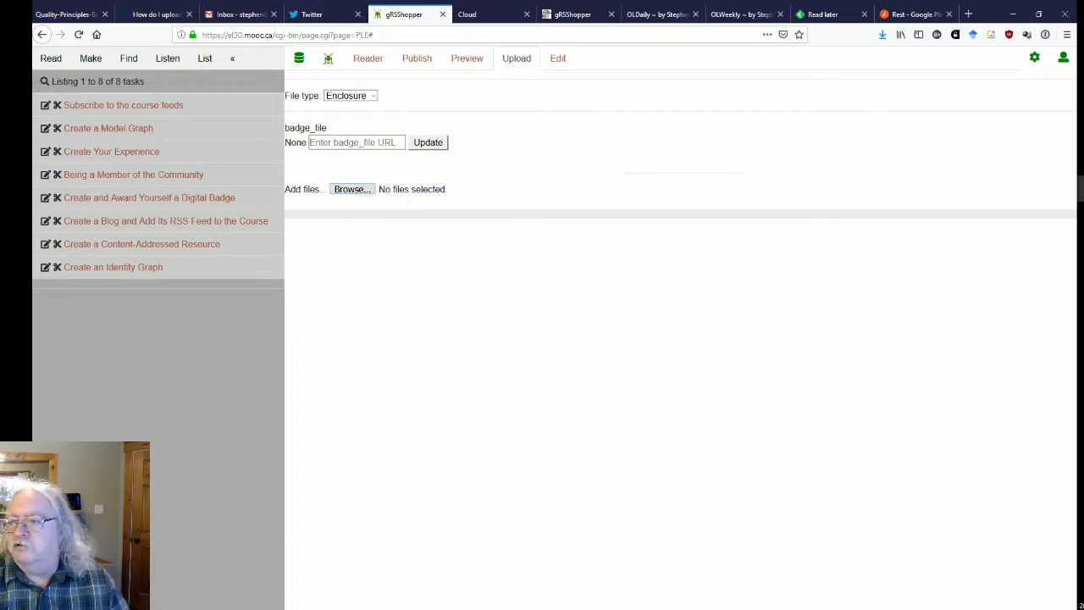
pyautogui.hotkey('alt', 'Tab')
pyautogui.moveTo(433, 7); pyautogui.dragTo(581, 190)
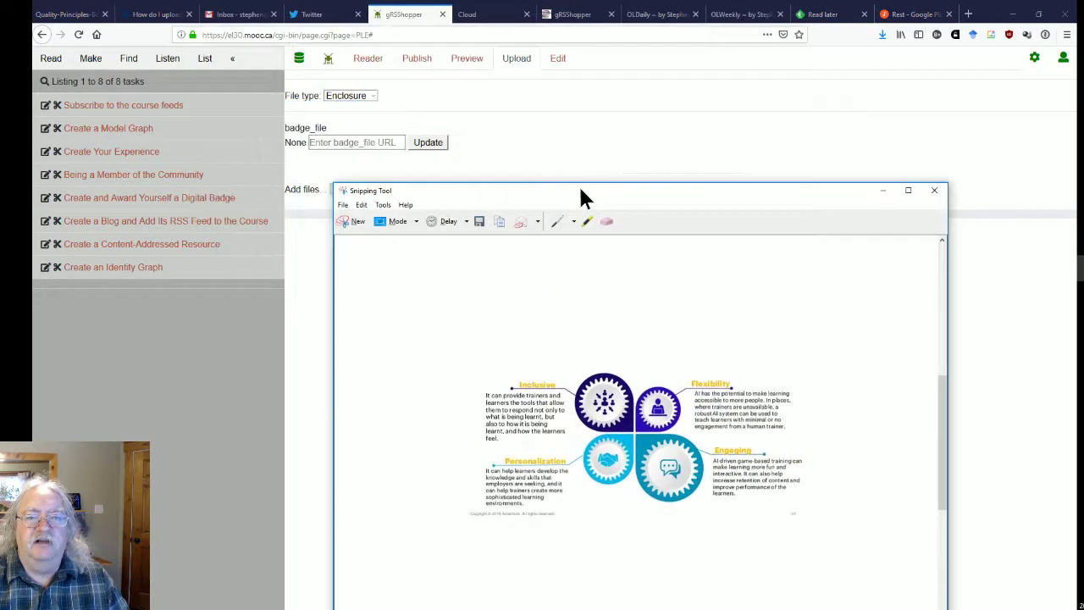
pyautogui.click(934, 189)
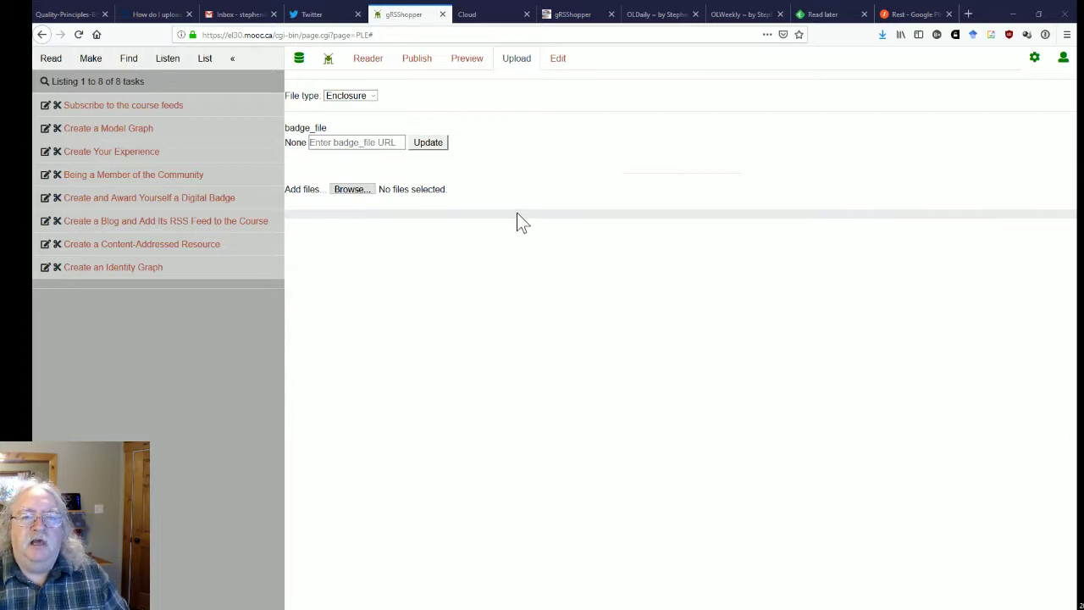
# Step: Upload el30_badge_cloud.PNG from the images folder as the Cloud badge's enclosure
pyautogui.click(348, 188)
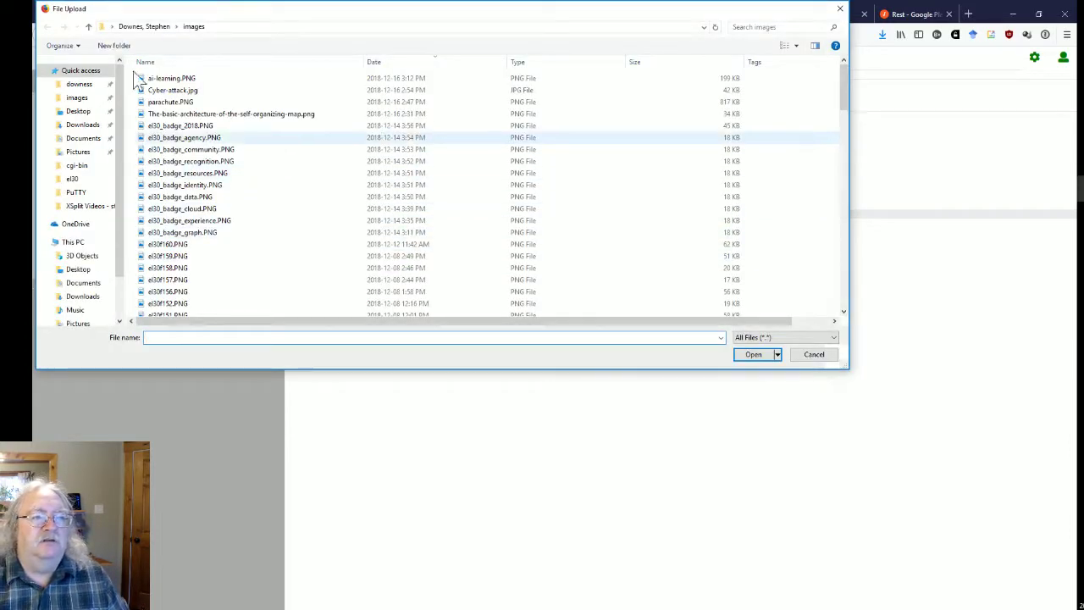
pyautogui.click(77, 99)
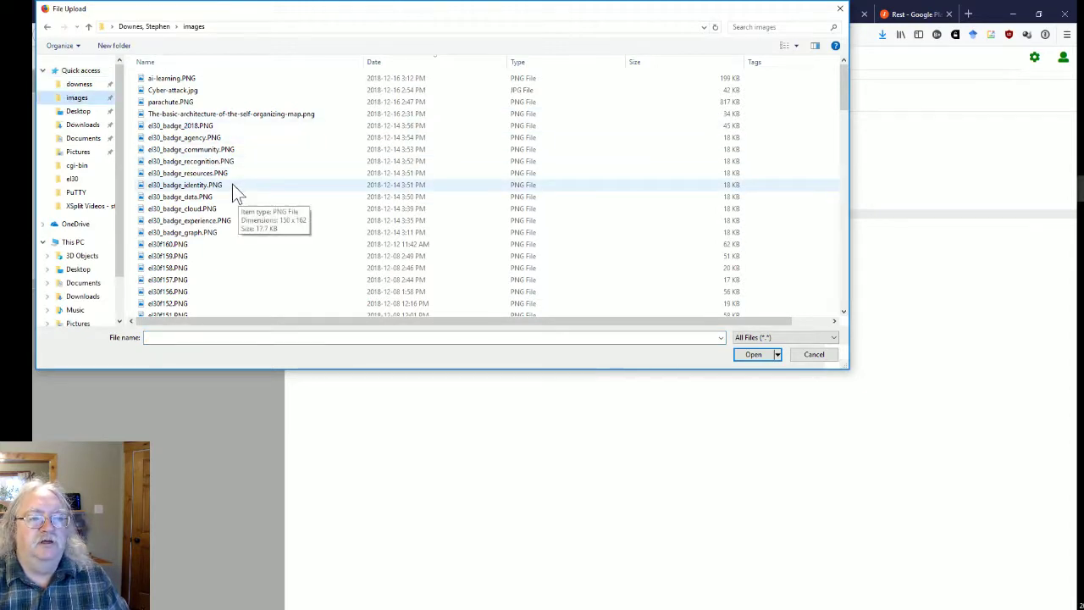
pyautogui.click(176, 212)
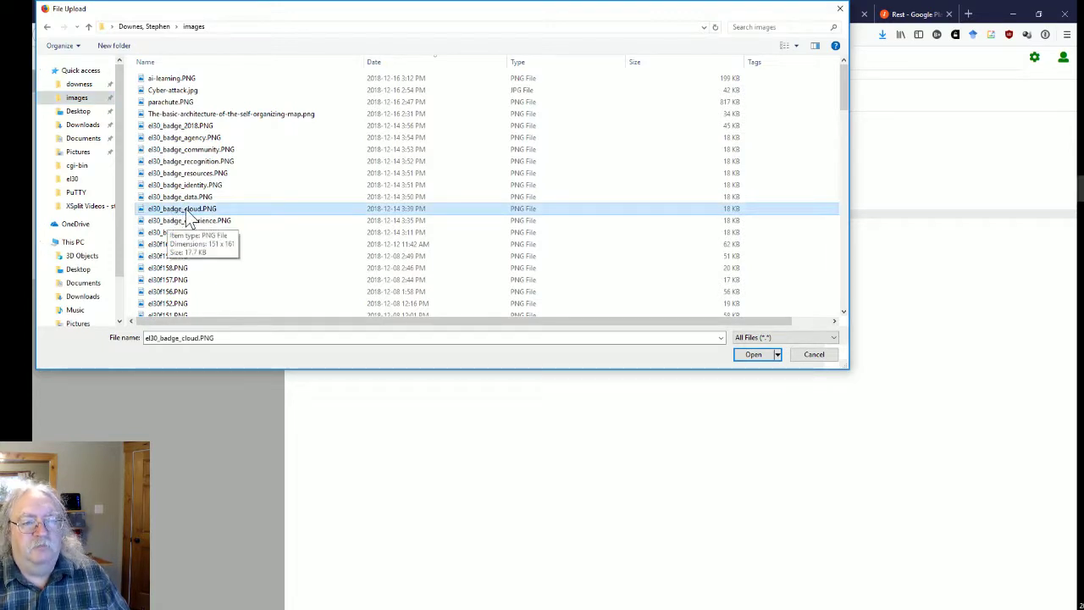
pyautogui.click(752, 355)
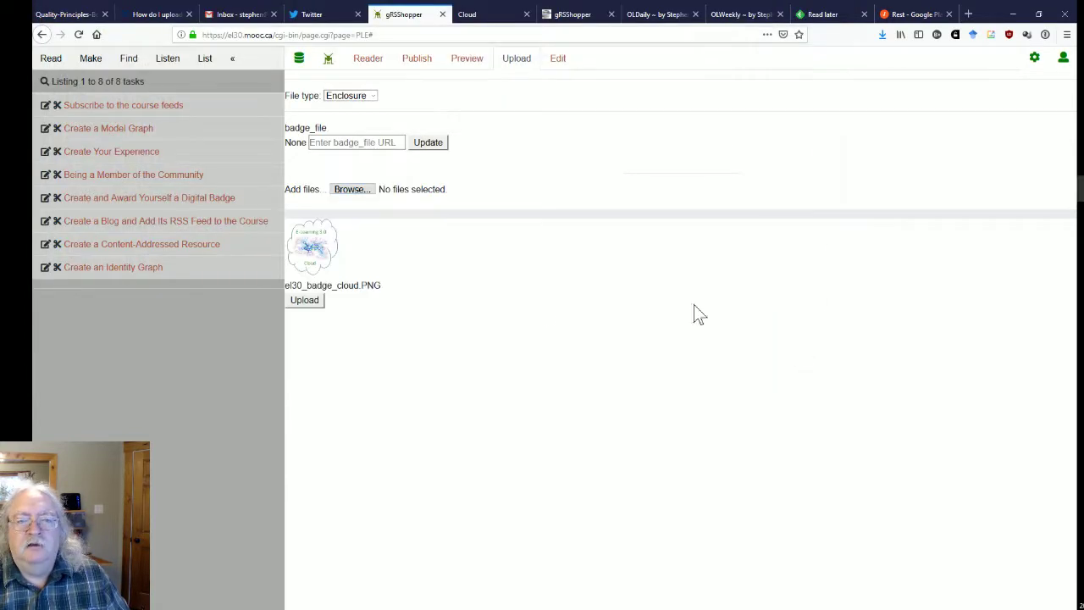
pyautogui.click(307, 303)
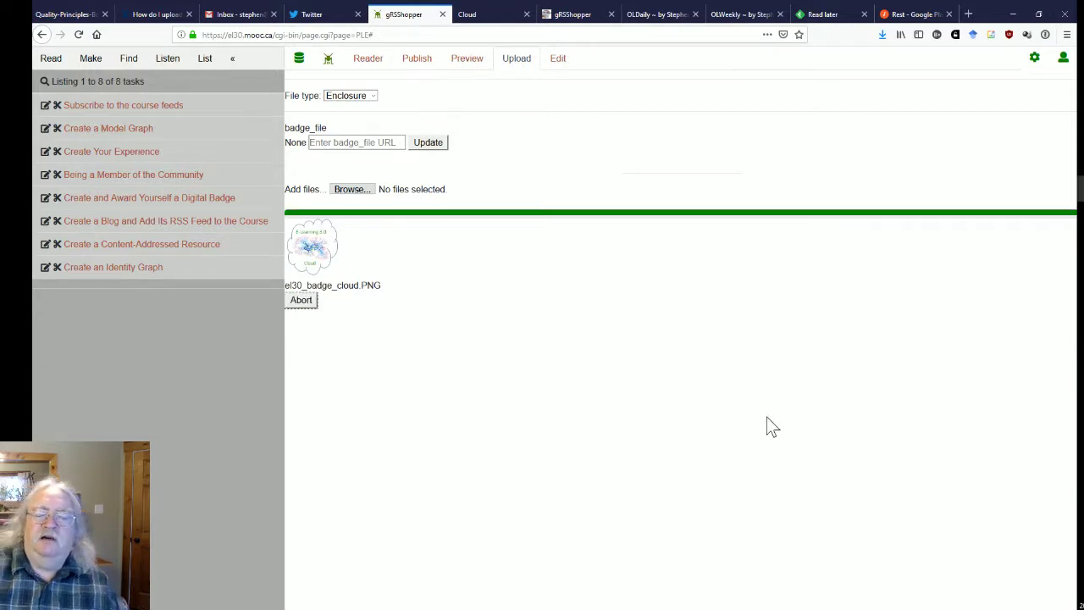
# Step: Preview the Cloud badge and open its related task, "Subscribe to the course feeds", in a new tab
pyautogui.click(469, 59)
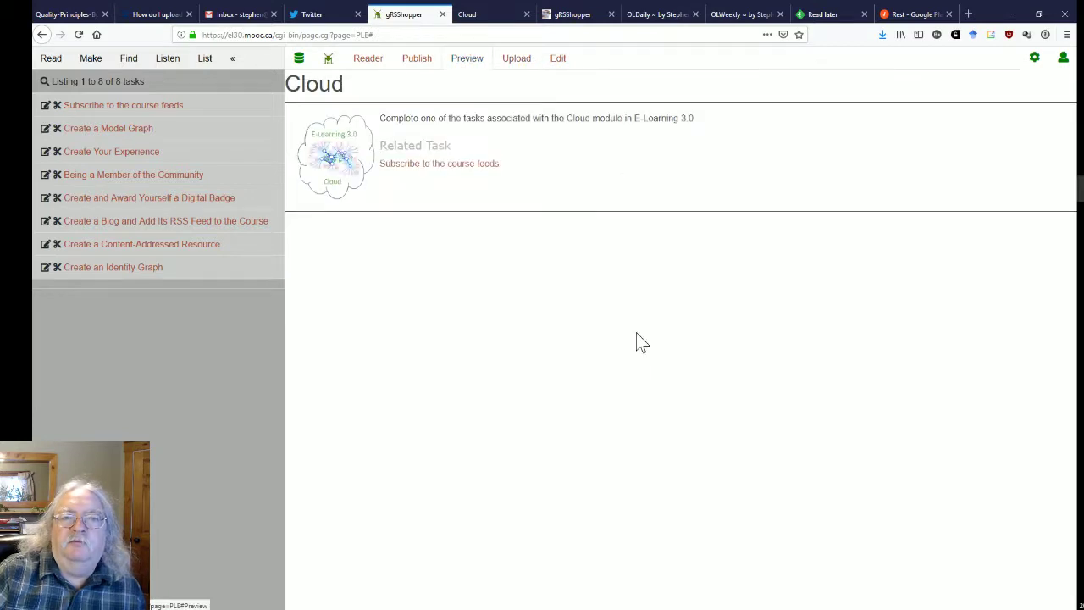
pyautogui.rightClick(469, 166)
pyautogui.click(507, 168)
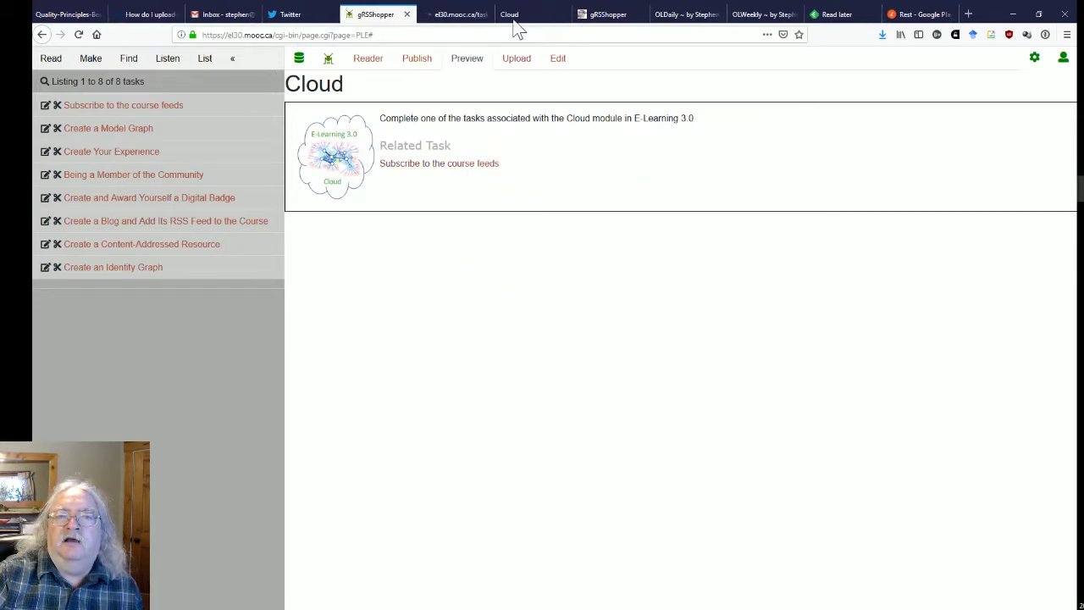
# Step: Check and close the "Subscribe to the course feeds" task page, and publish the Cloud badge to Badgr
pyautogui.click(443, 16)
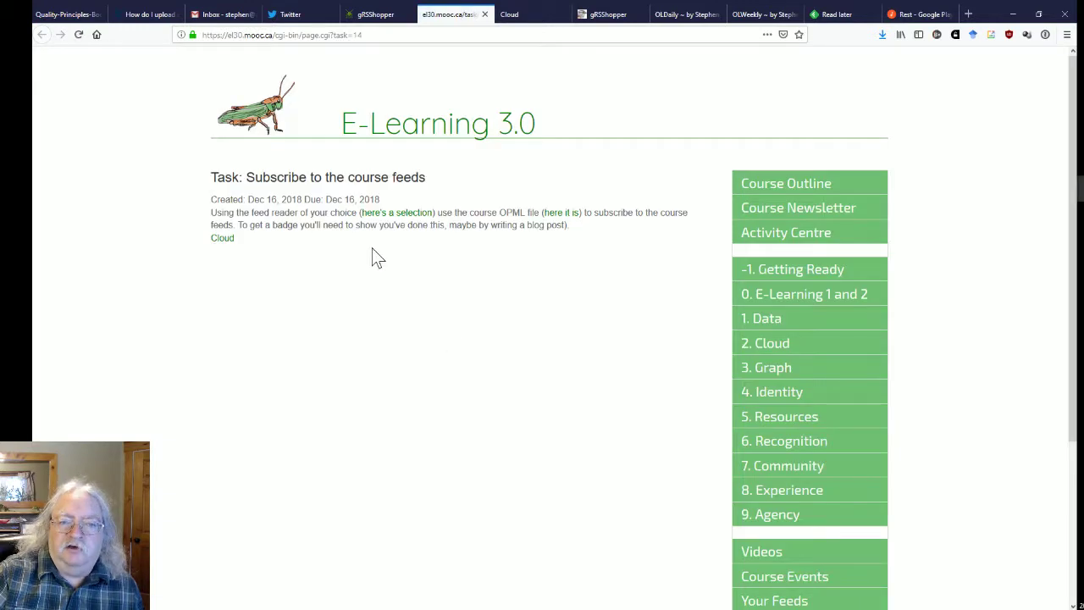
pyautogui.click(485, 15)
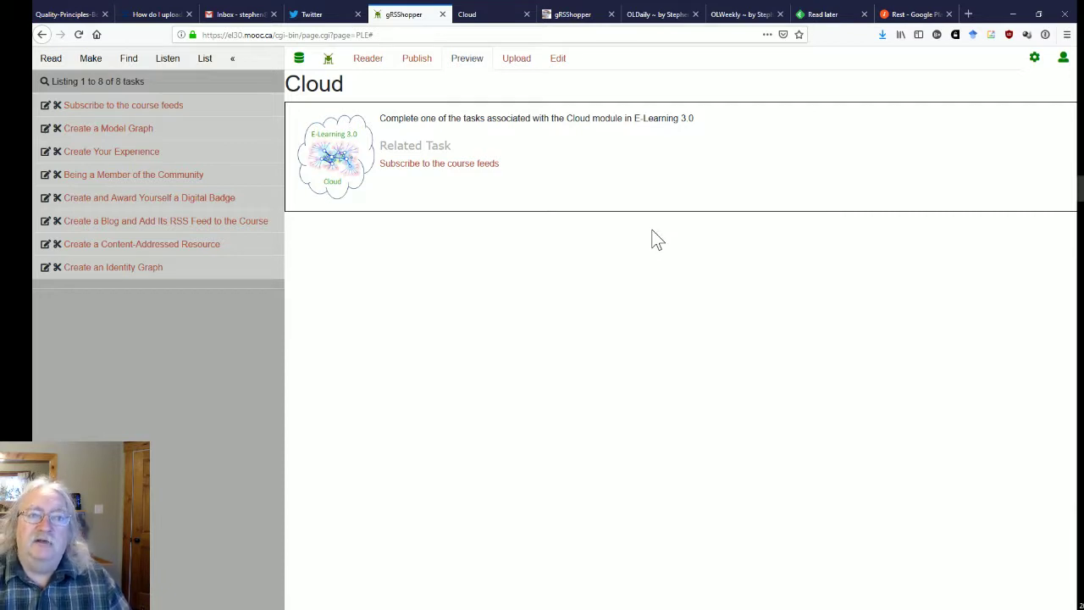
pyautogui.click(419, 62)
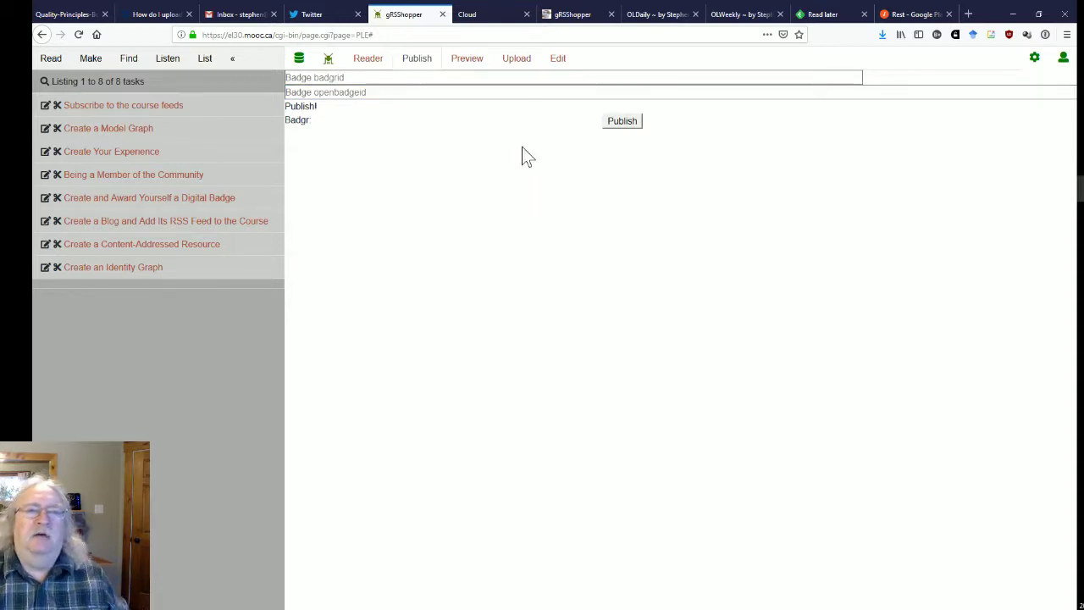
pyautogui.click(622, 121)
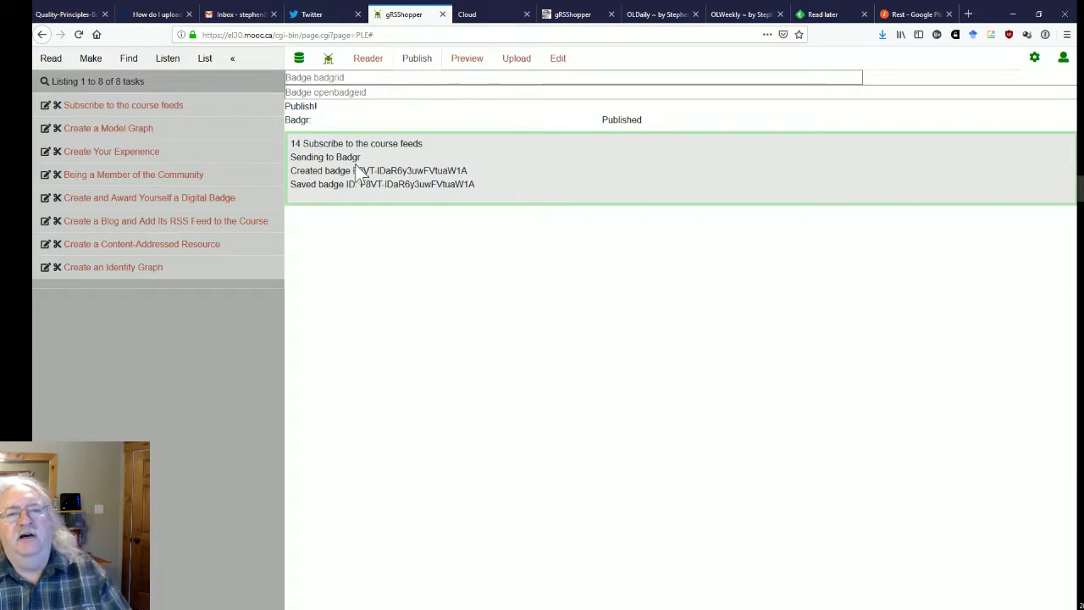
pyautogui.click(356, 77)
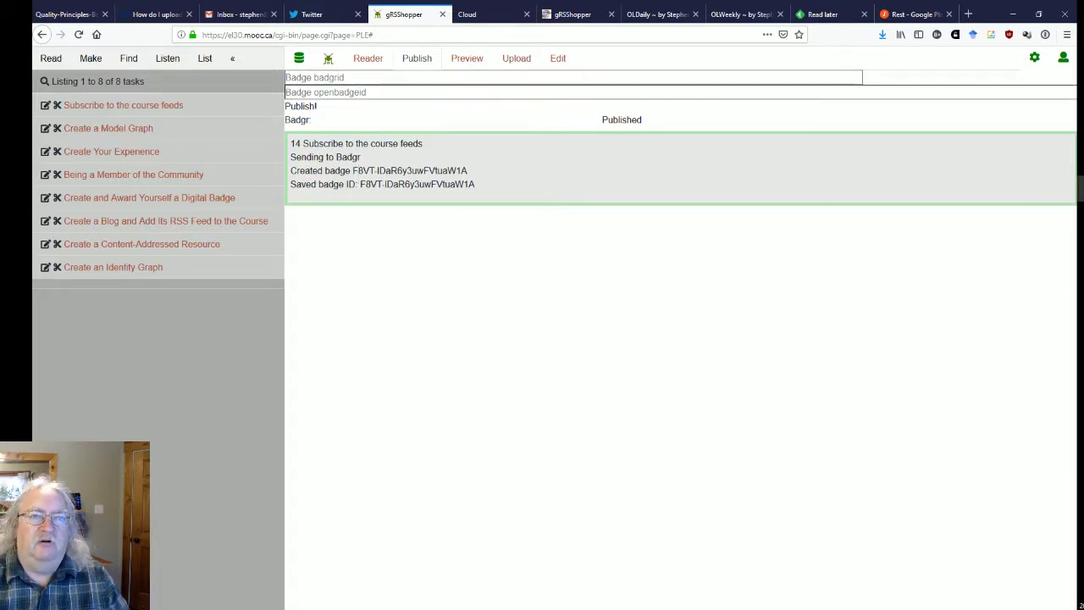
pyautogui.click(354, 199)
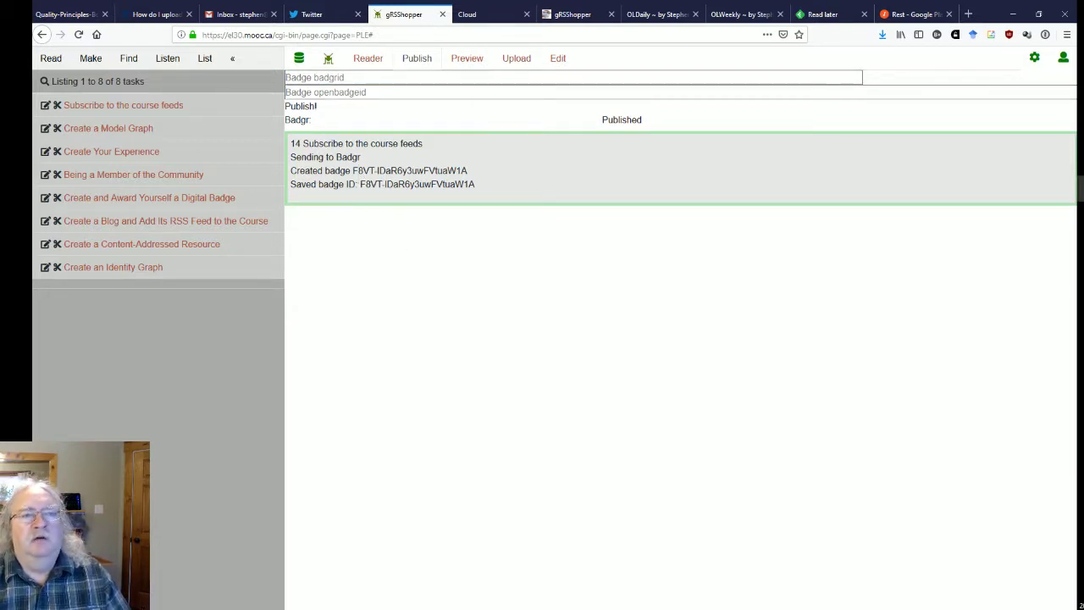
# Step: Reopen the Cloud badge from the list of badges and view its Badgr publishing details
pyautogui.click(91, 60)
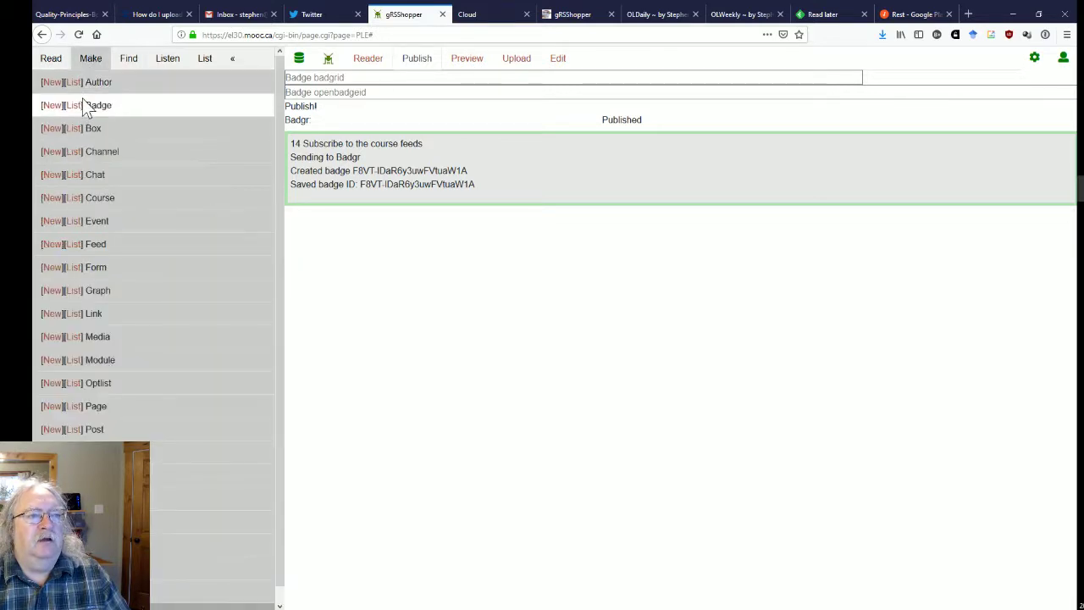
pyautogui.click(75, 107)
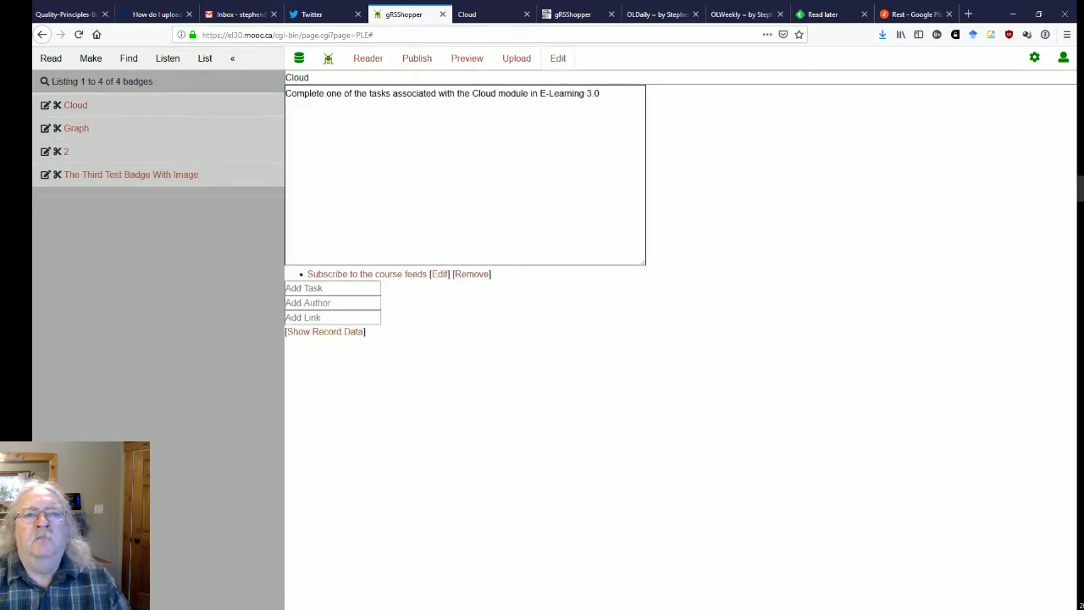
pyautogui.click(416, 59)
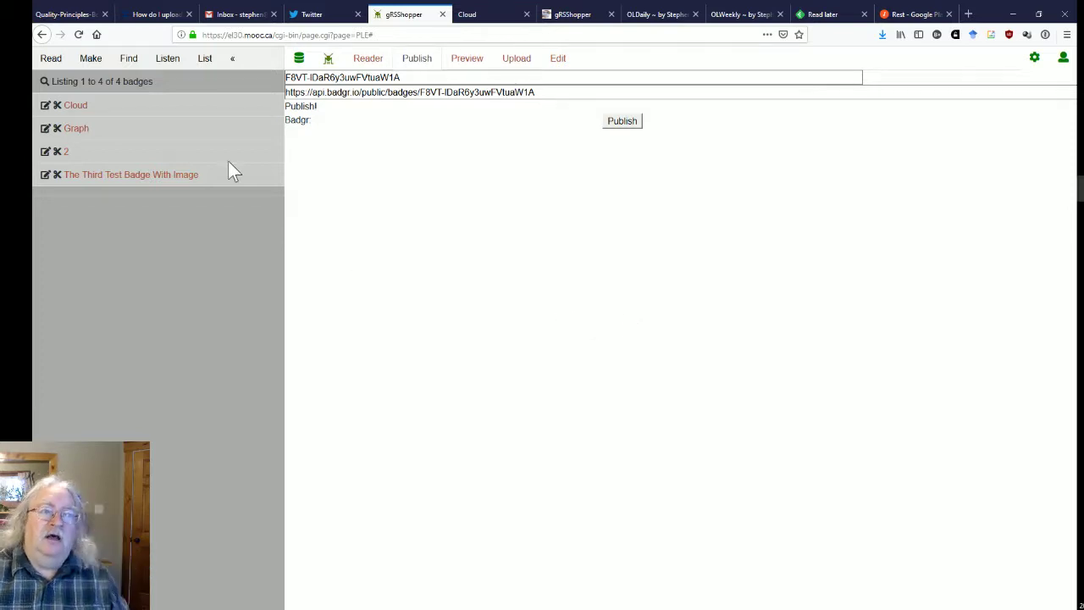
# Step: Browse the list of course feeds and view the harvest settings of the "#EL30 – Clyde Street" feed
pyautogui.click(89, 64)
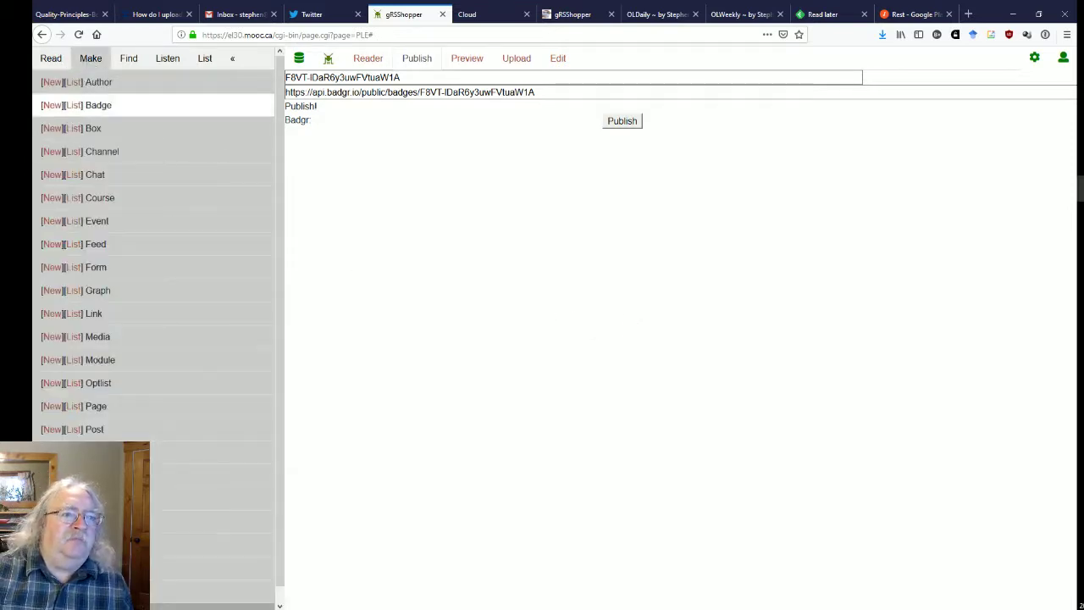
pyautogui.click(131, 254)
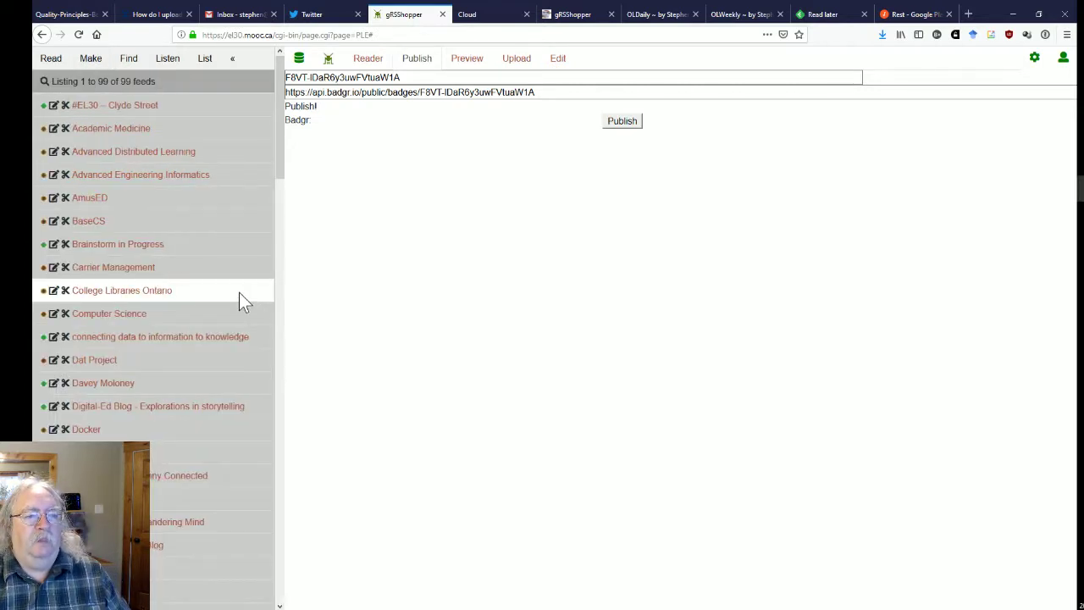
pyautogui.moveTo(281, 141); pyautogui.dragTo(283, 237)
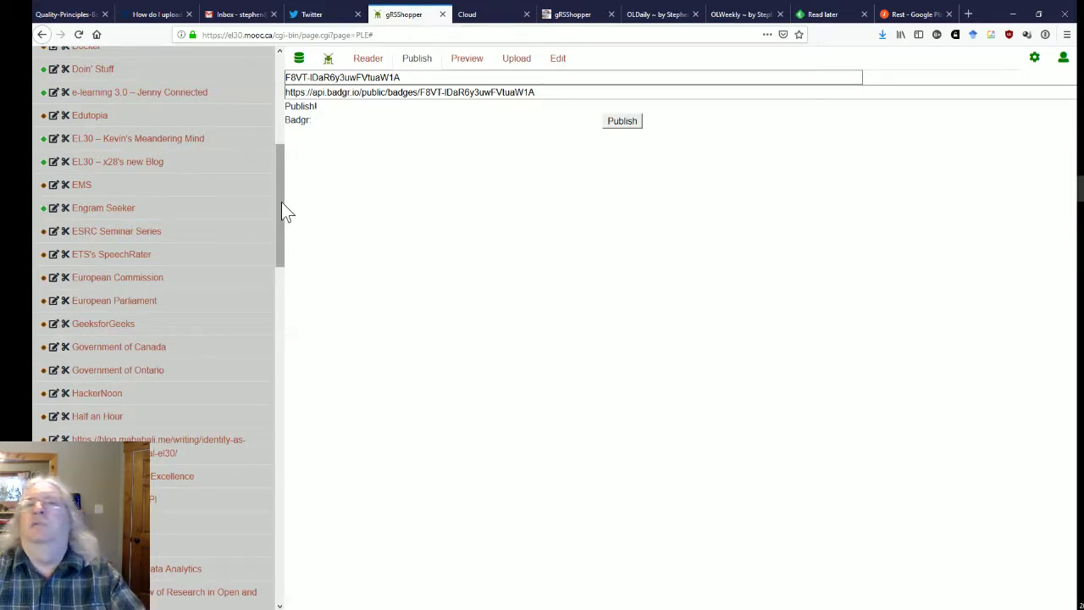
pyautogui.moveTo(281, 204); pyautogui.dragTo(260, 193)
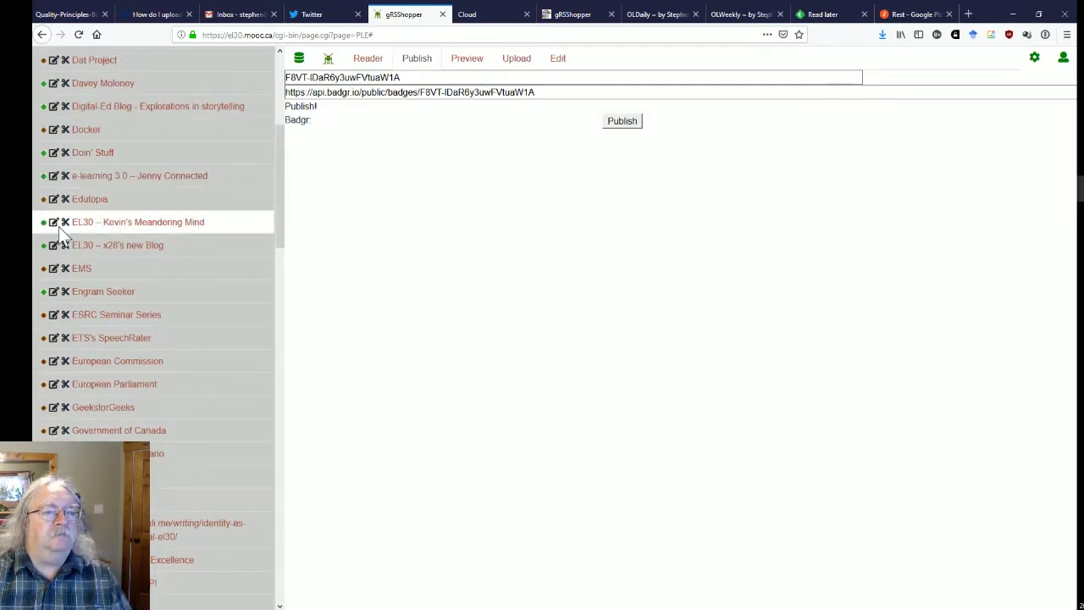
pyautogui.moveTo(283, 230); pyautogui.dragTo(269, 93)
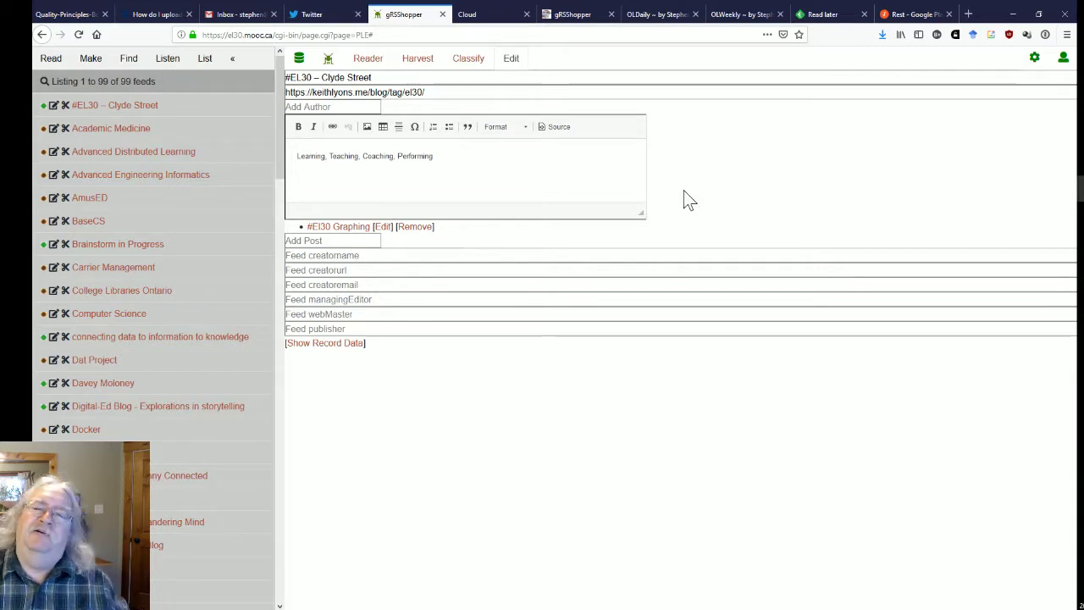
pyautogui.click(416, 60)
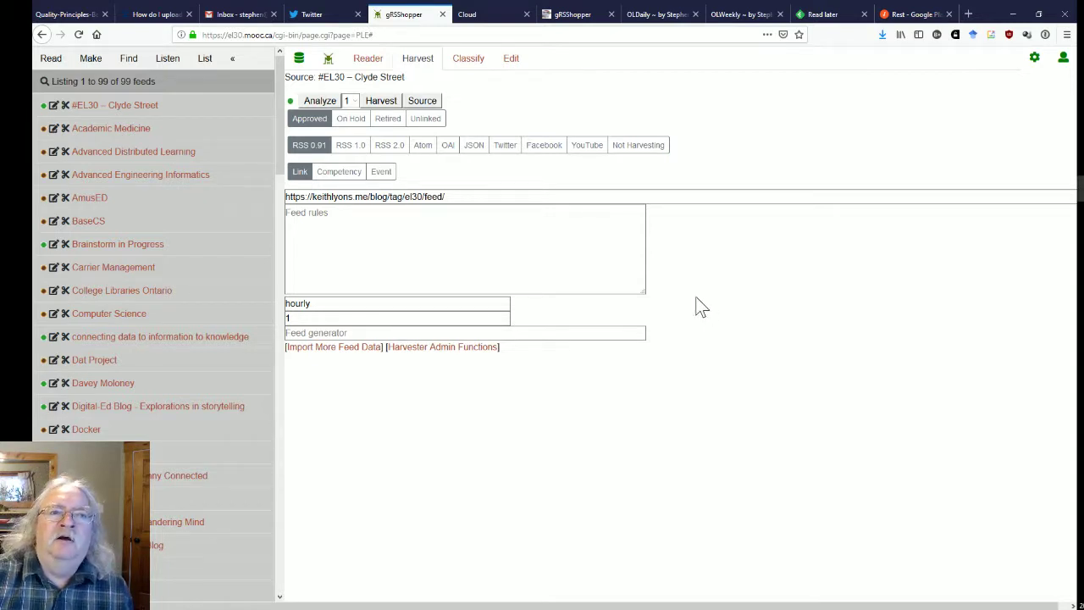
# Step: Open the harvested links viewer and look through its section, status and feed filter options
pyautogui.click(329, 61)
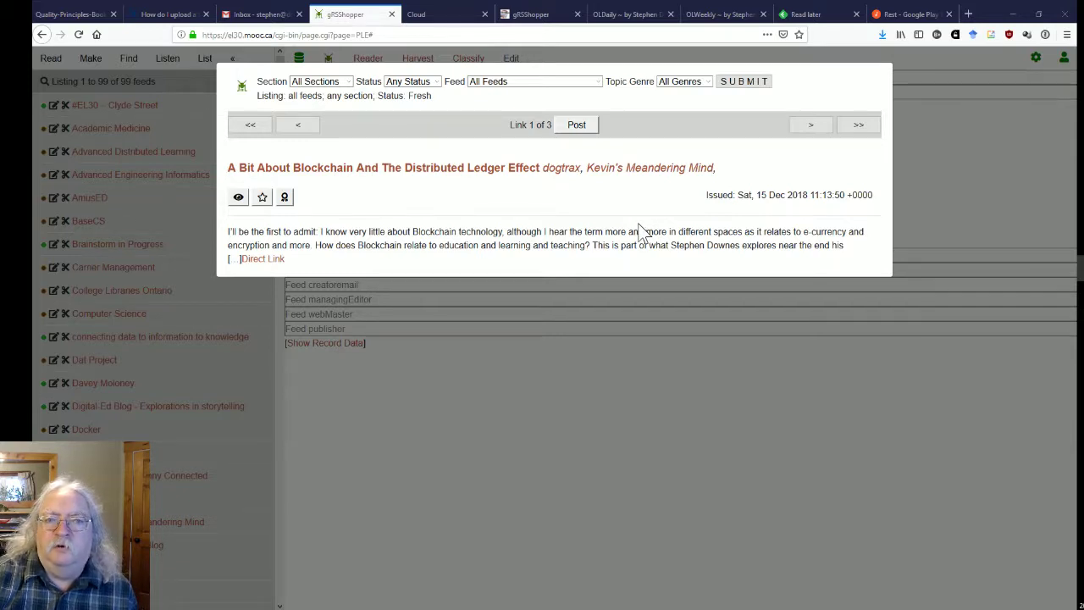
pyautogui.click(347, 81)
pyautogui.click(348, 83)
pyautogui.click(437, 82)
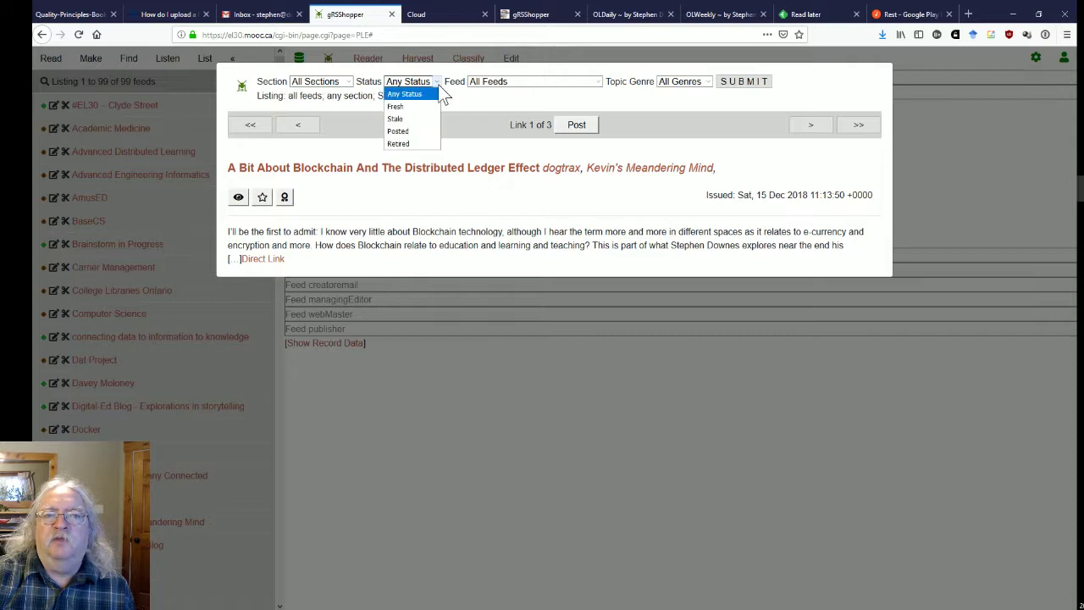
pyautogui.click(437, 83)
pyautogui.click(597, 83)
pyautogui.click(596, 84)
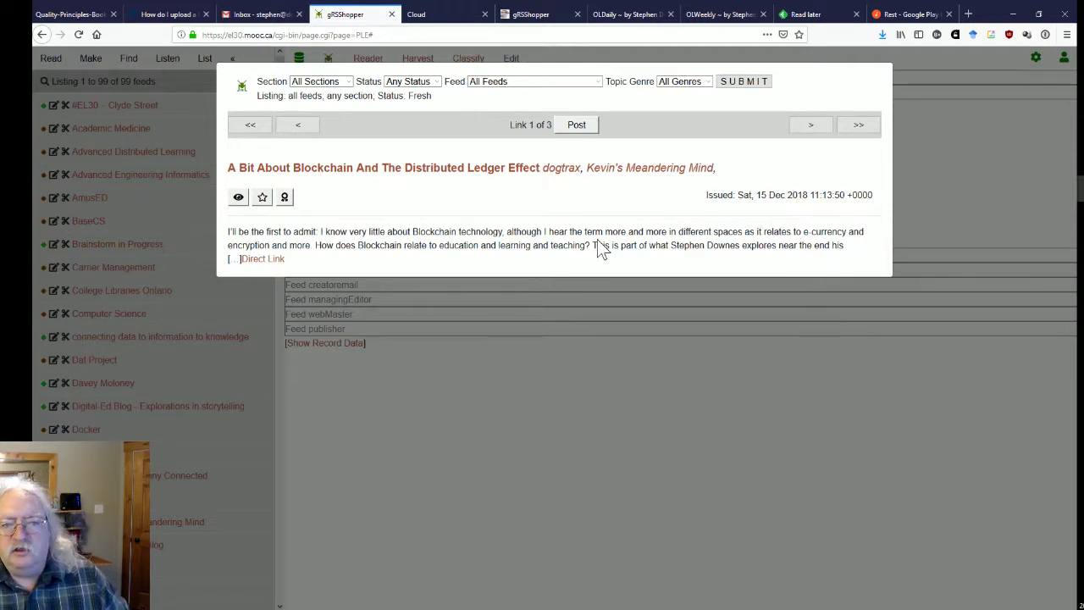
# Step: Browse the harvested links and go back to the OLDaily post about the 'Mooc Times Building'
pyautogui.click(811, 129)
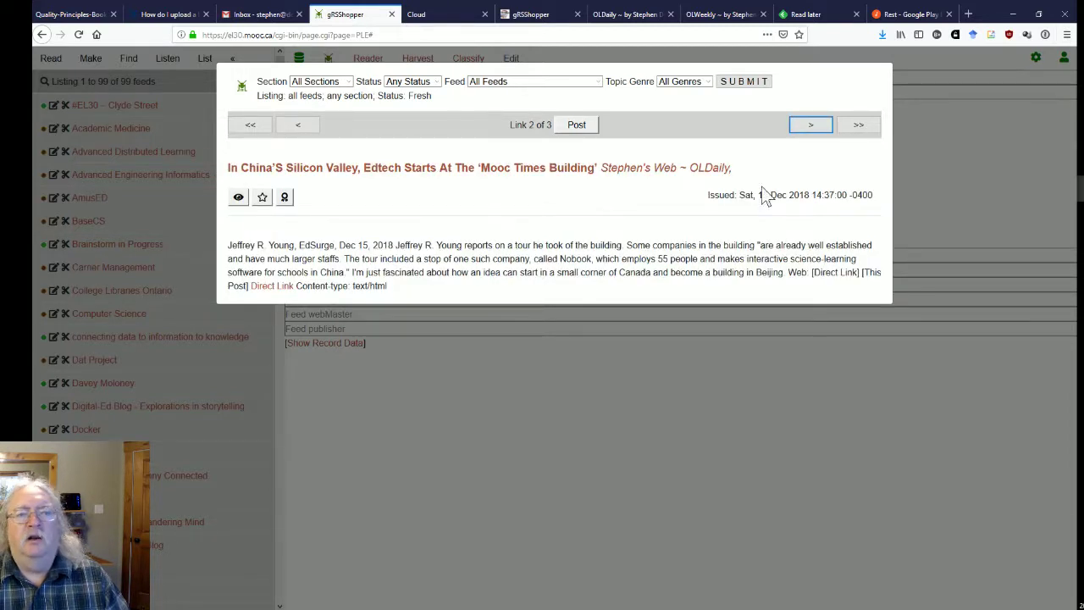
pyautogui.click(818, 127)
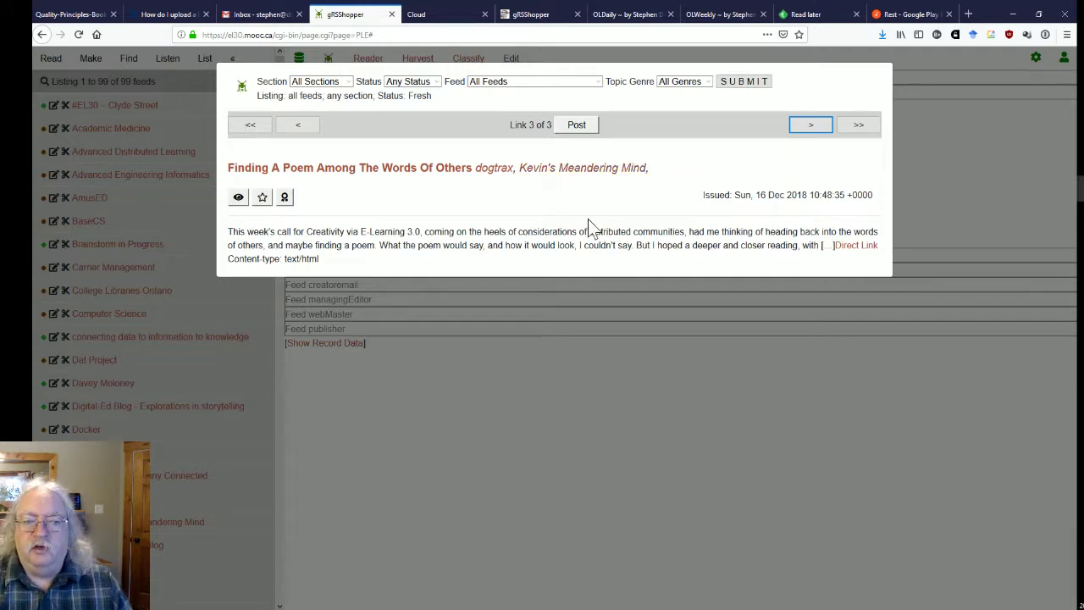
pyautogui.click(298, 125)
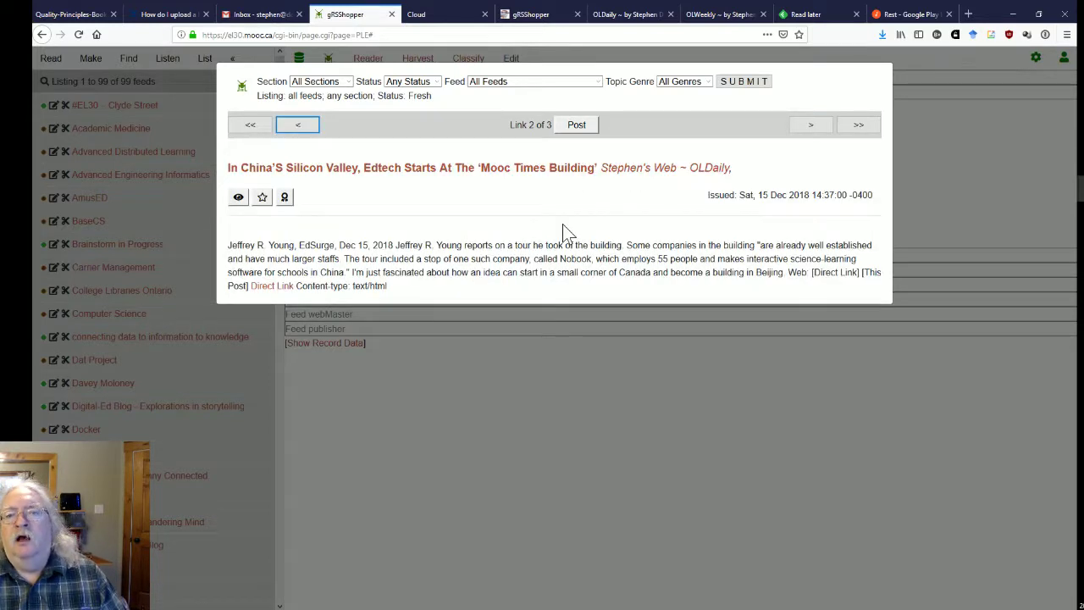
# Step: Award the Cloud badge to the OLDaily post about the 'Mooc Times Building'
pyautogui.click(284, 197)
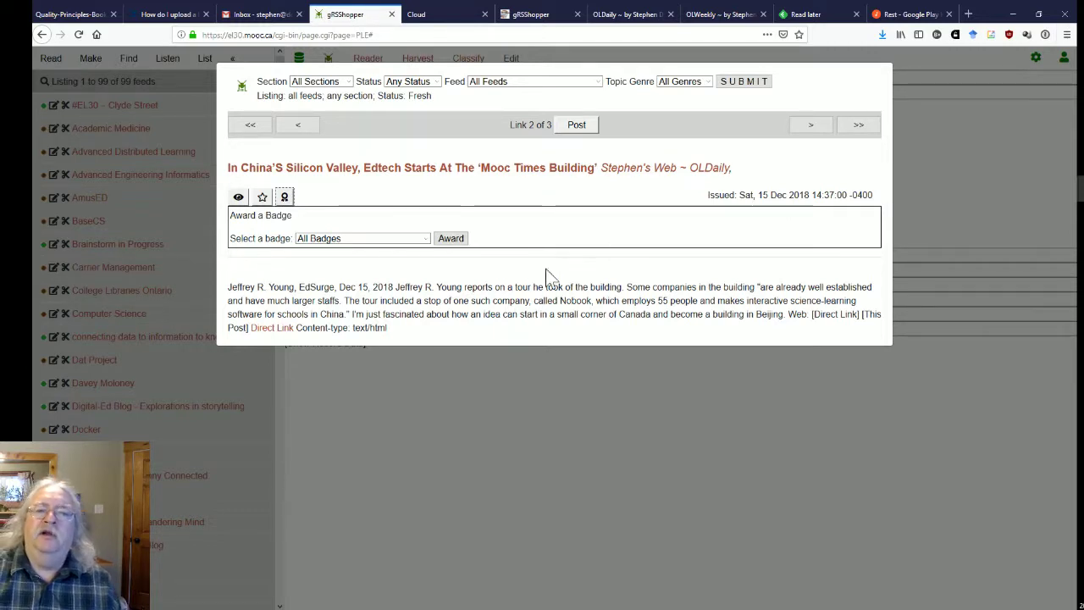
pyautogui.click(367, 241)
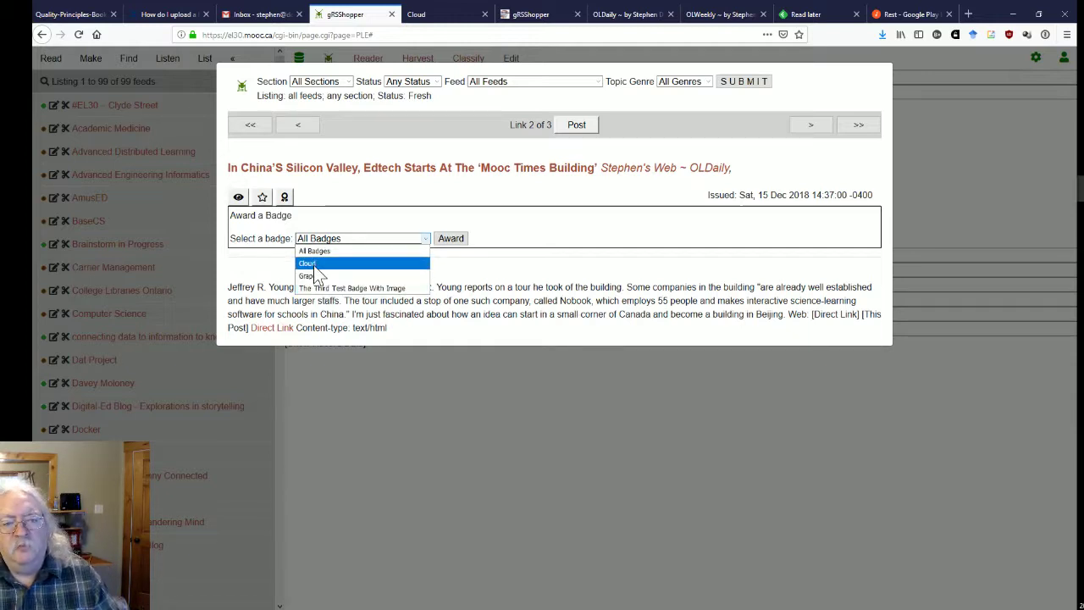
pyautogui.click(315, 265)
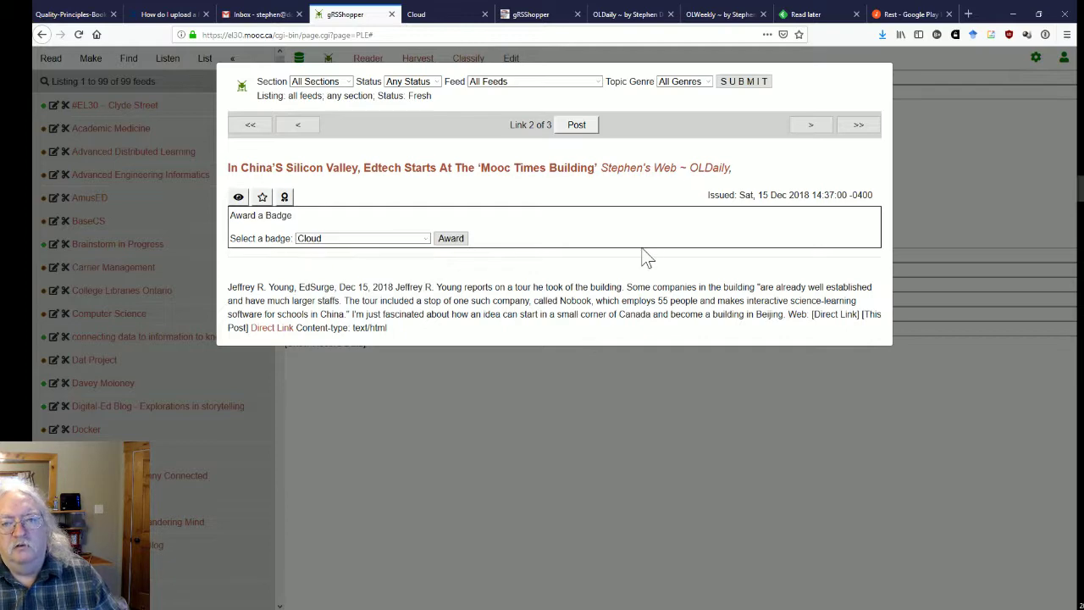
pyautogui.click(452, 238)
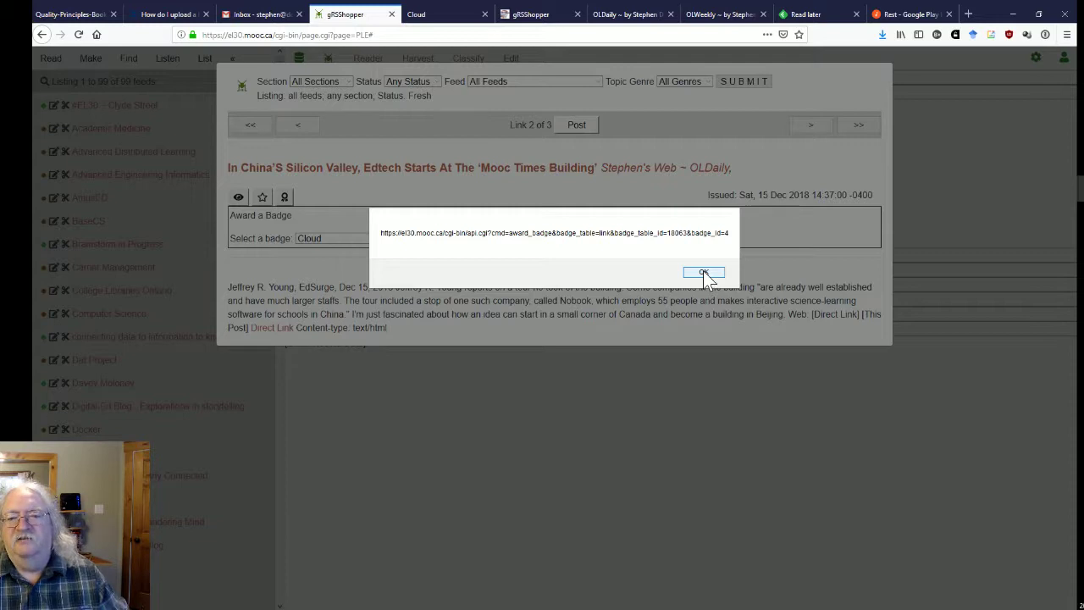
pyautogui.click(704, 274)
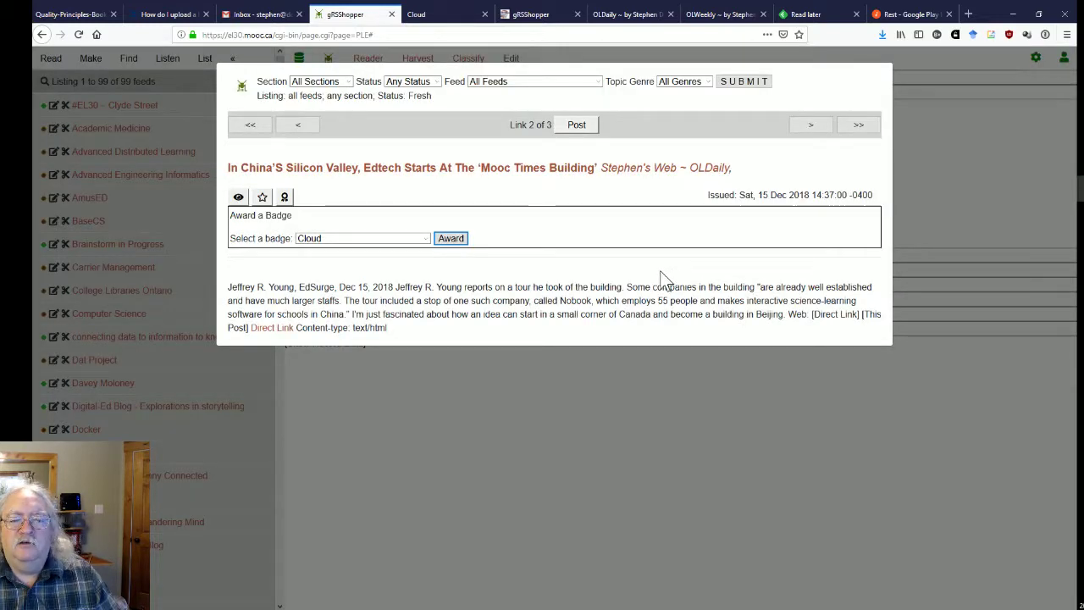
pyautogui.click(453, 238)
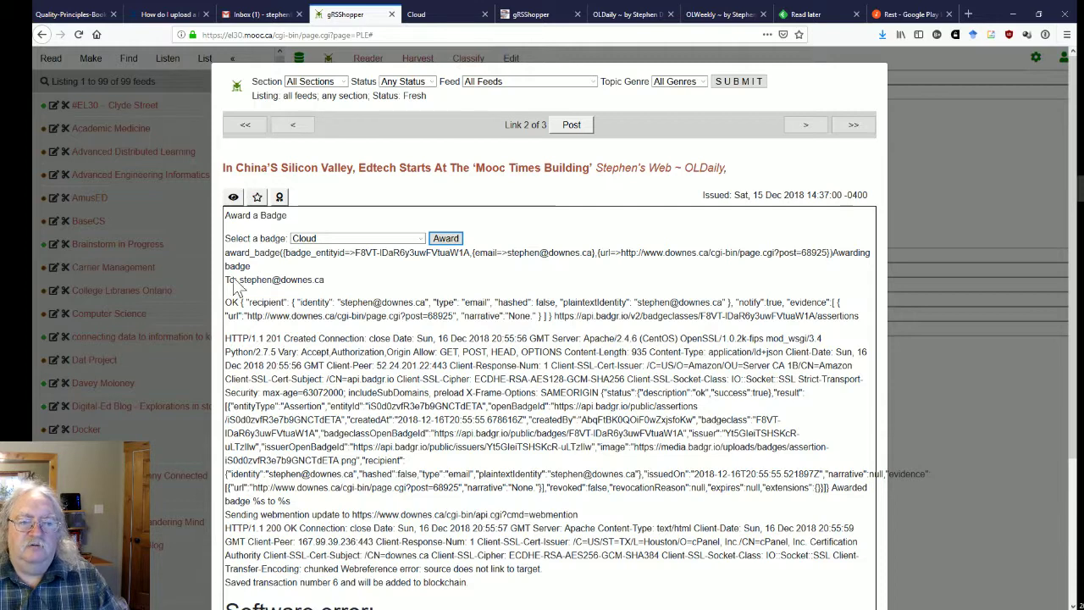
# Step: Examine the badge award output, including the Badgr response, the webmention update and the software error text
pyautogui.moveTo(231, 302); pyautogui.dragTo(522, 471)
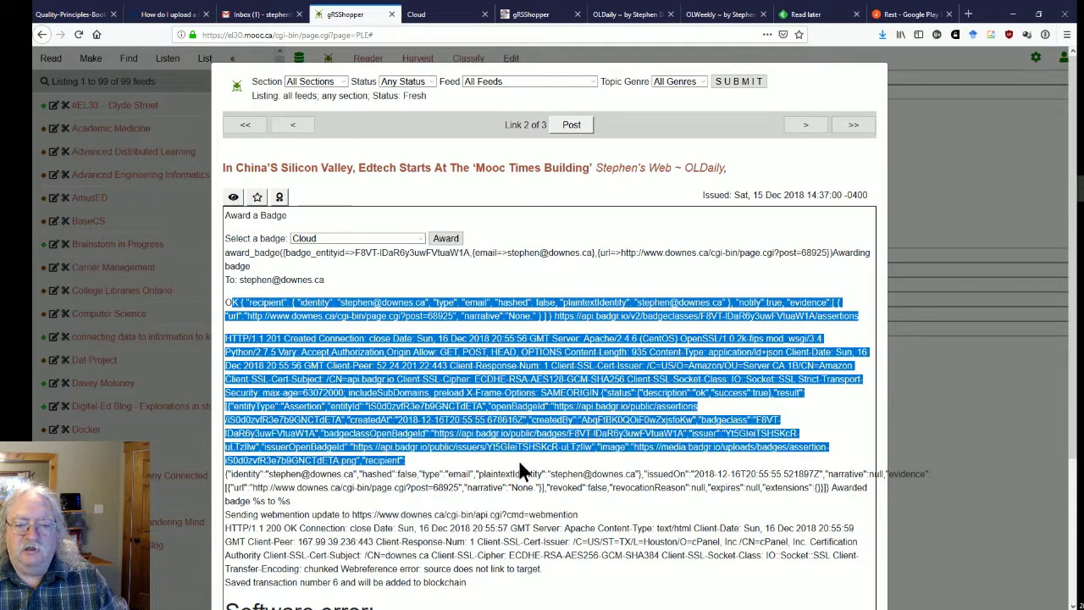
pyautogui.click(565, 295)
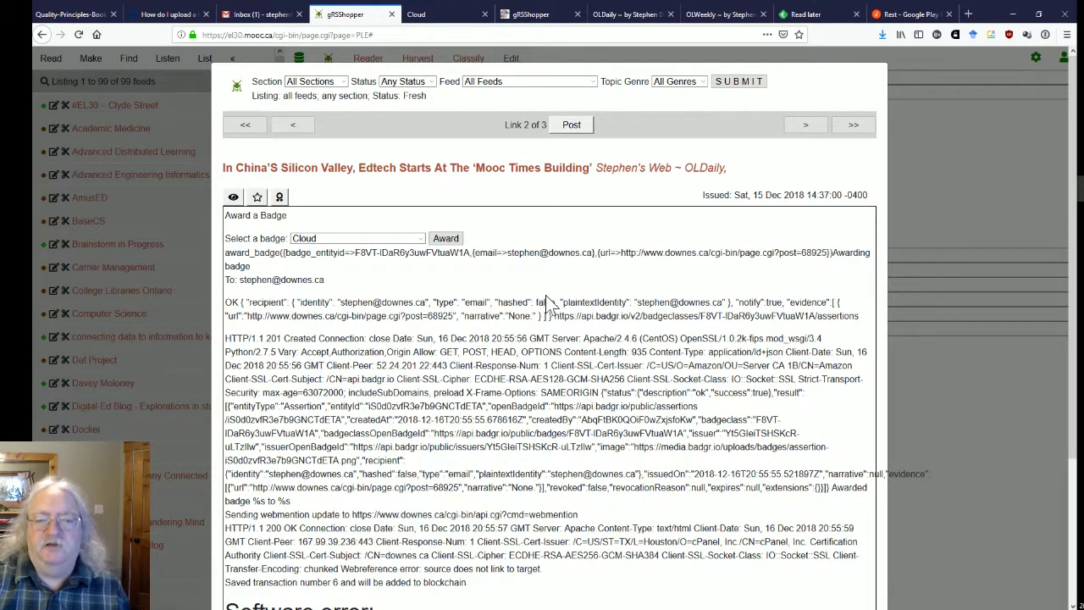
pyautogui.scroll(-2, 566, 294)
pyautogui.scroll(-3, 360, 269)
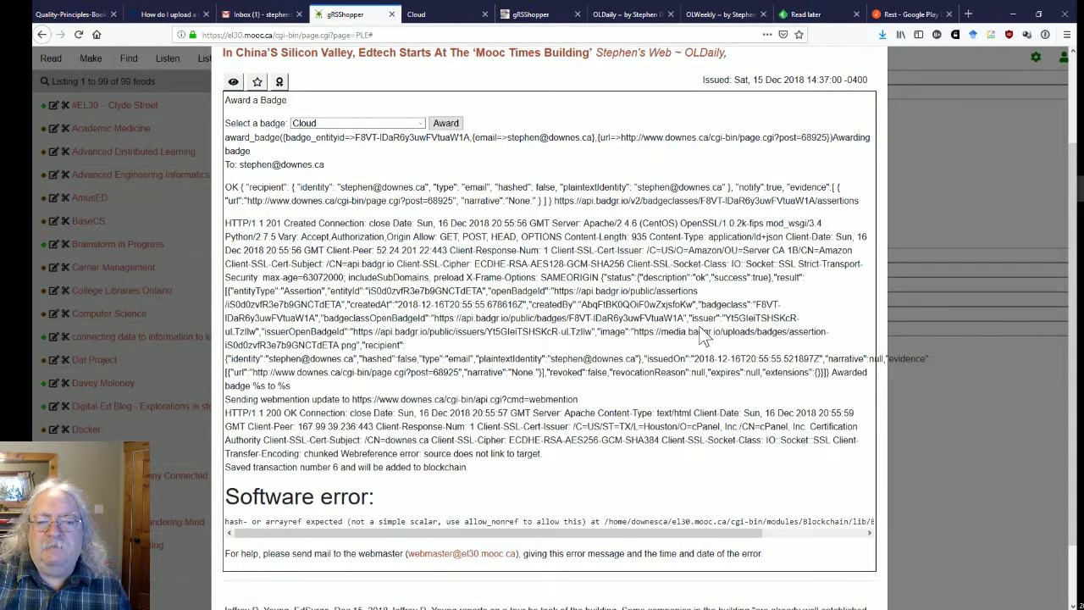
pyautogui.moveTo(225, 400); pyautogui.dragTo(604, 403)
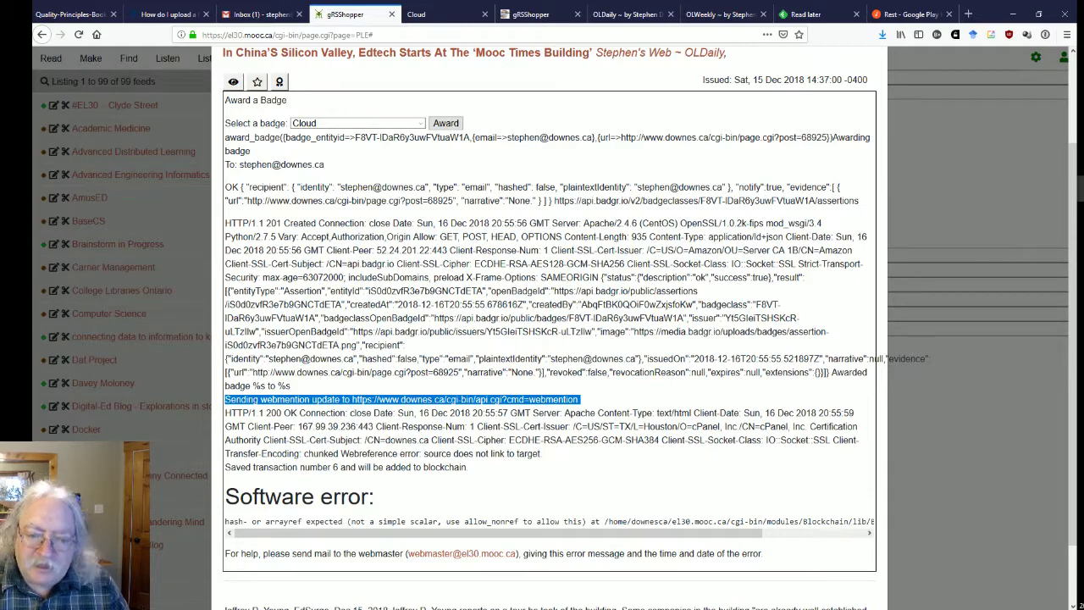
pyautogui.scroll(-2, 496, 448)
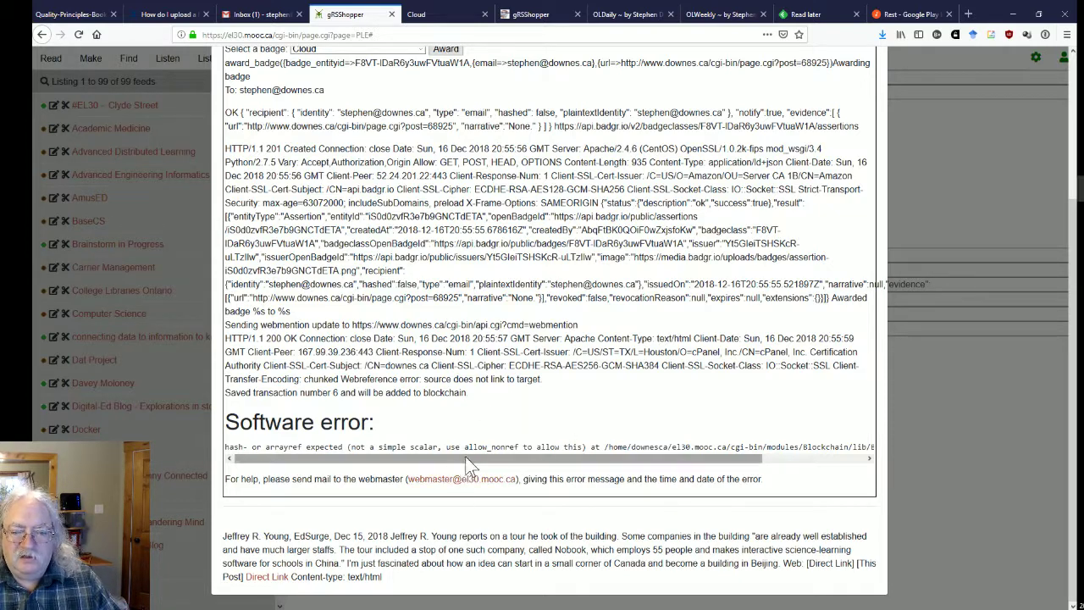
pyautogui.moveTo(470, 457); pyautogui.dragTo(415, 457)
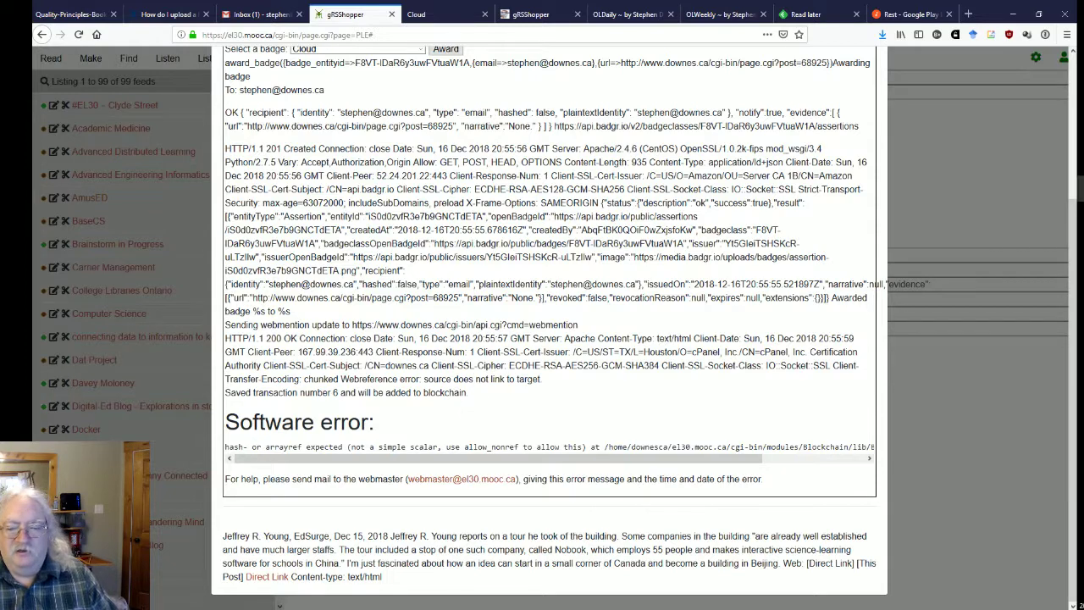
pyautogui.moveTo(514, 457); pyautogui.dragTo(605, 457)
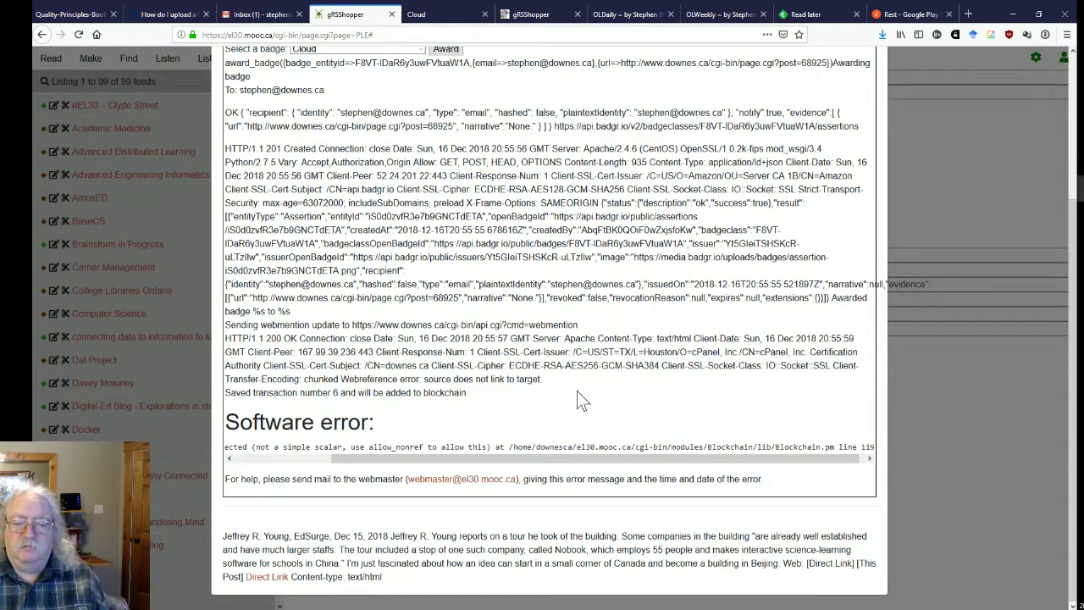
pyautogui.scroll(3, 580, 396)
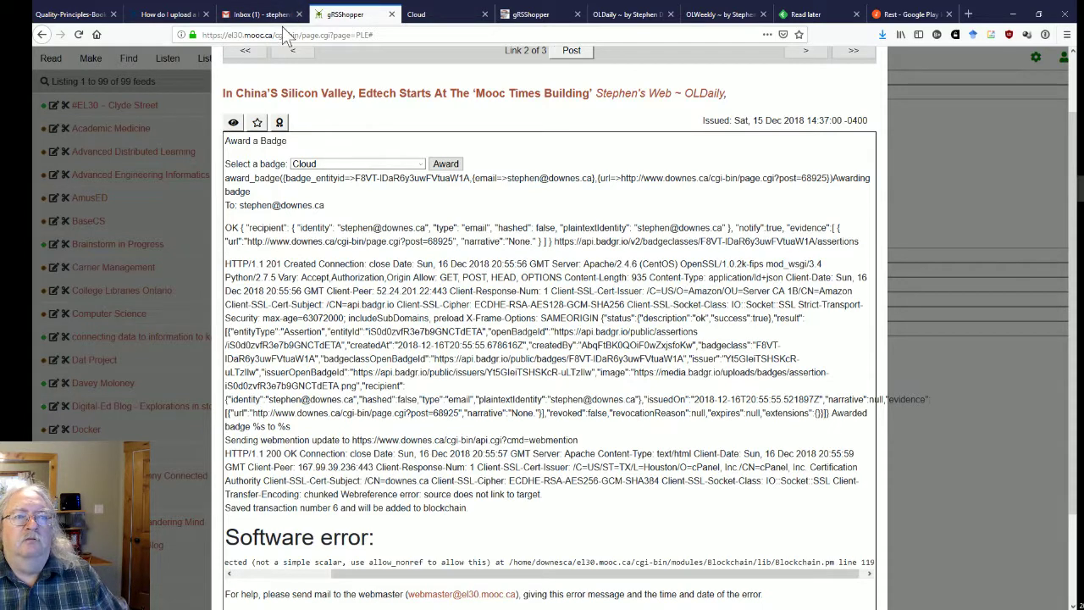
# Step: Close the harvested link viewer showing the badge award output
pyautogui.hotkey('ctrl', 'l')
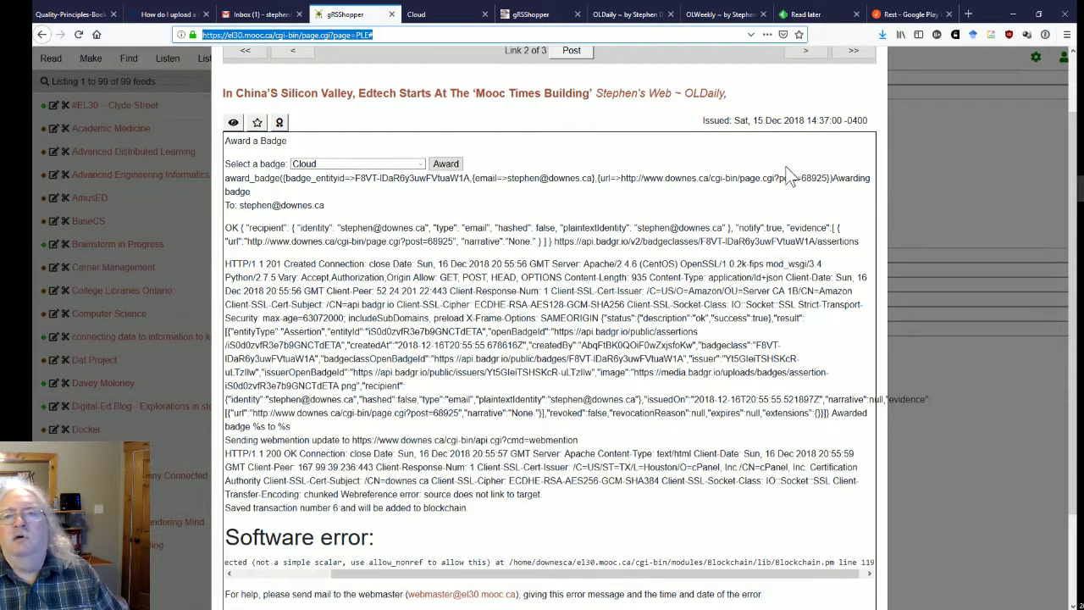
pyautogui.scroll(-3, 831, 470)
pyautogui.click(1010, 453)
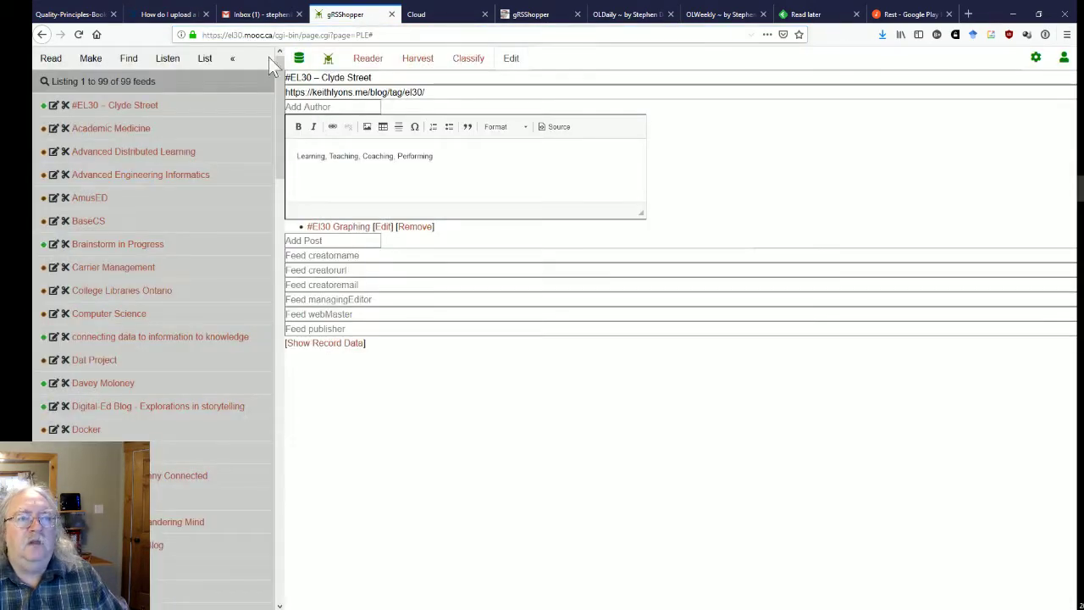
pyautogui.click(419, 14)
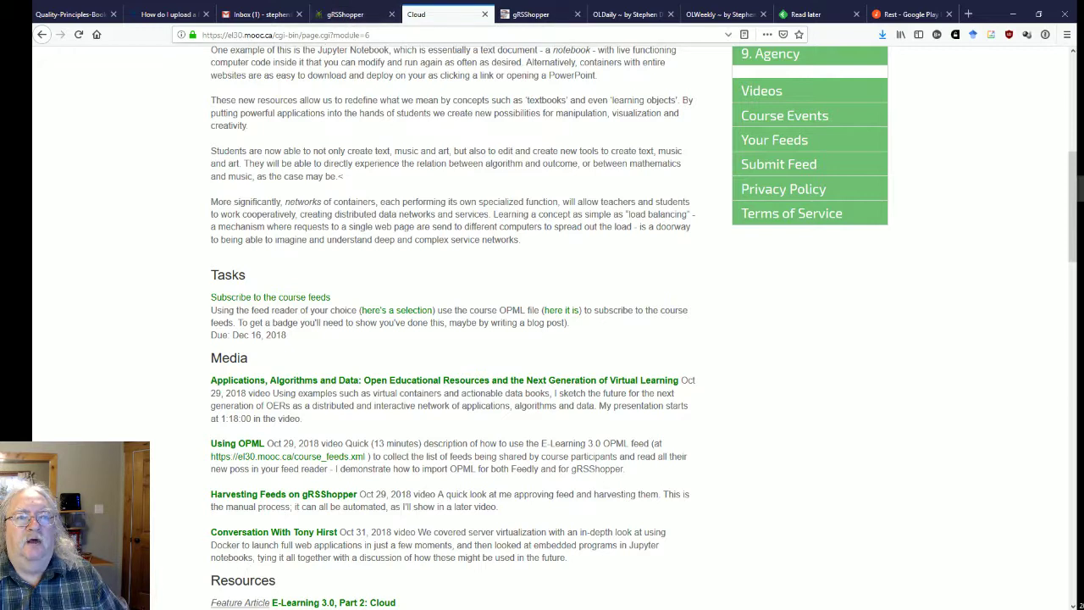
pyautogui.moveTo(273, 35); pyautogui.dragTo(370, 35)
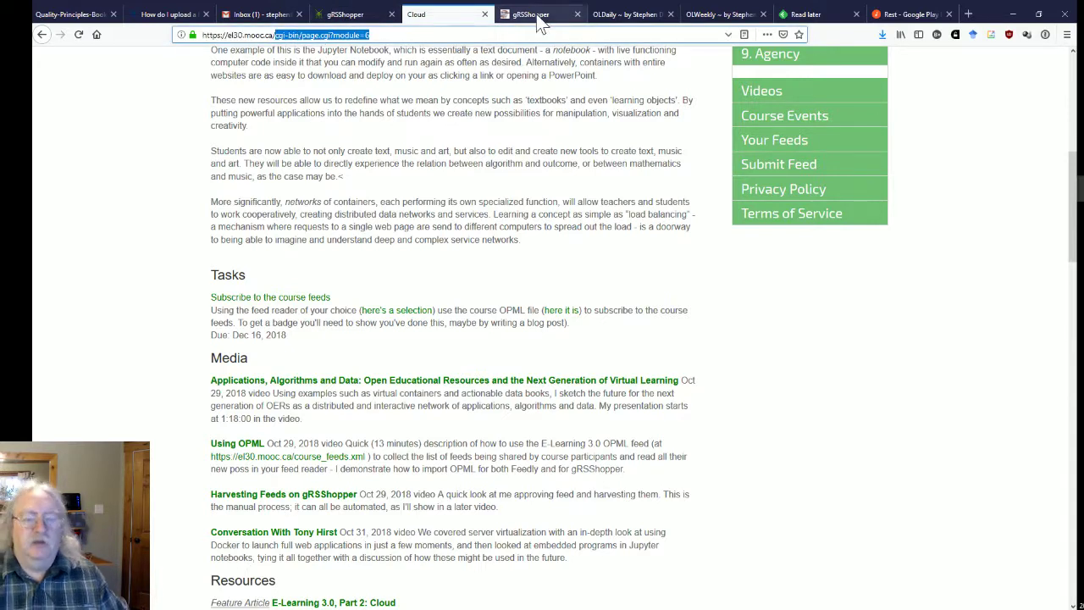
pyautogui.write('badge/4')
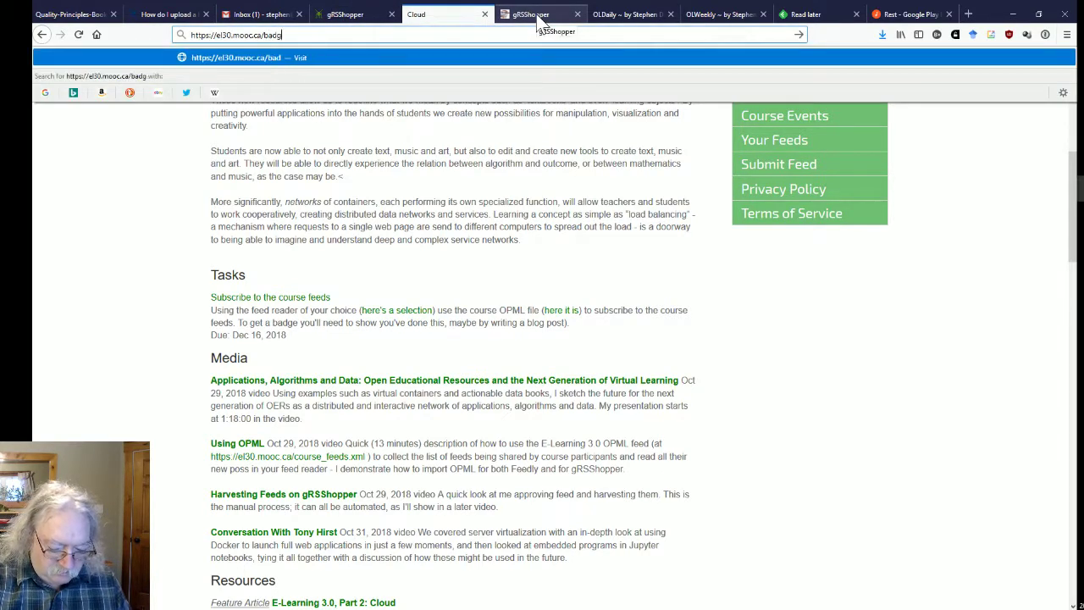
pyautogui.press('Return')
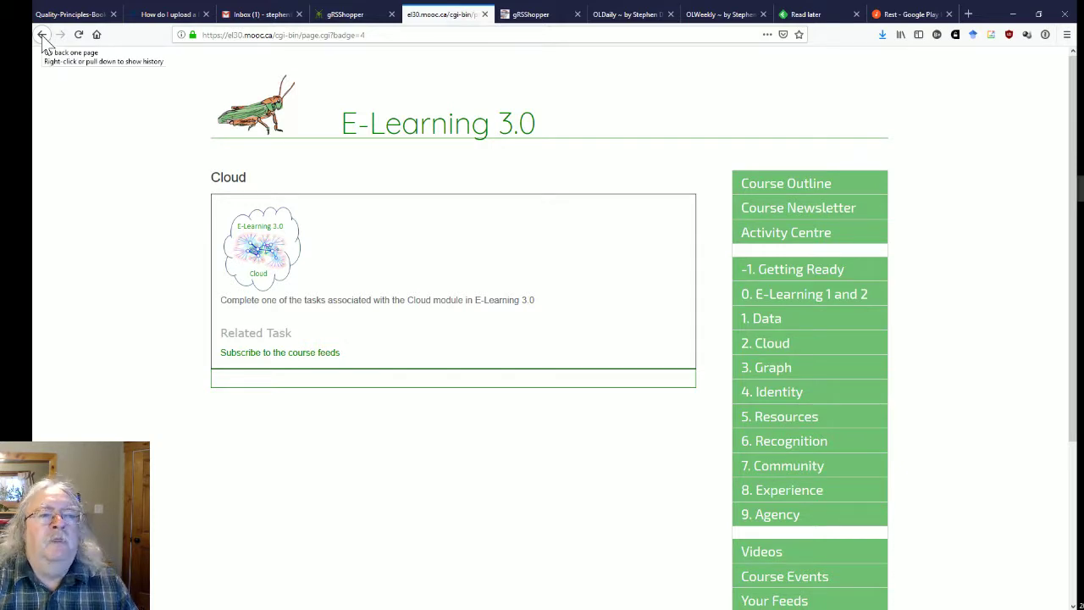
# Step: List the authors in gRSShopper and open the badge recipient's author record to check its fields
pyautogui.click(343, 14)
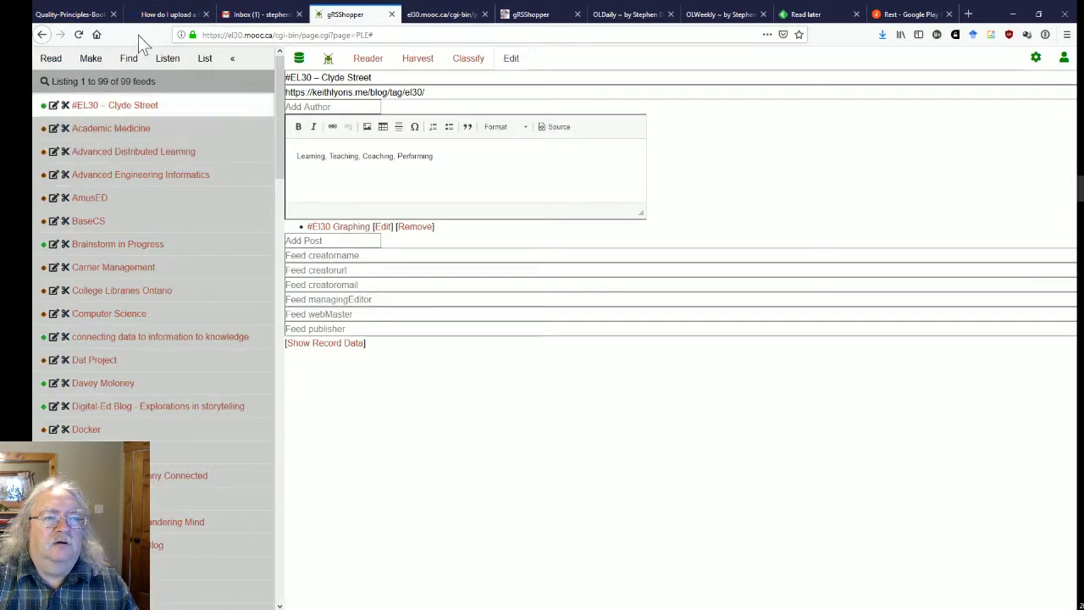
pyautogui.click(89, 59)
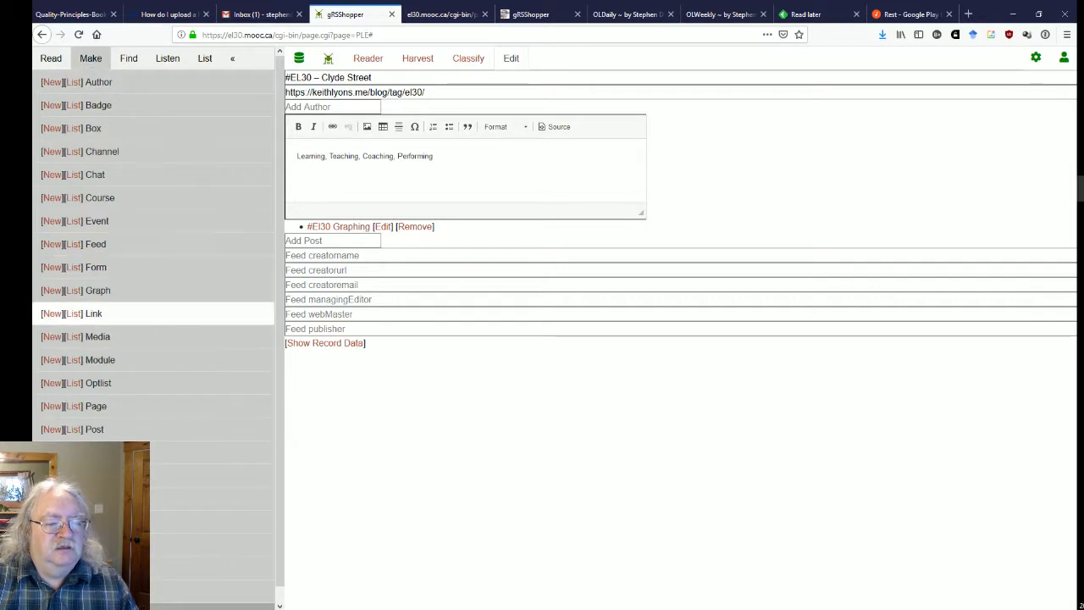
pyautogui.scroll(-1, 119, 386)
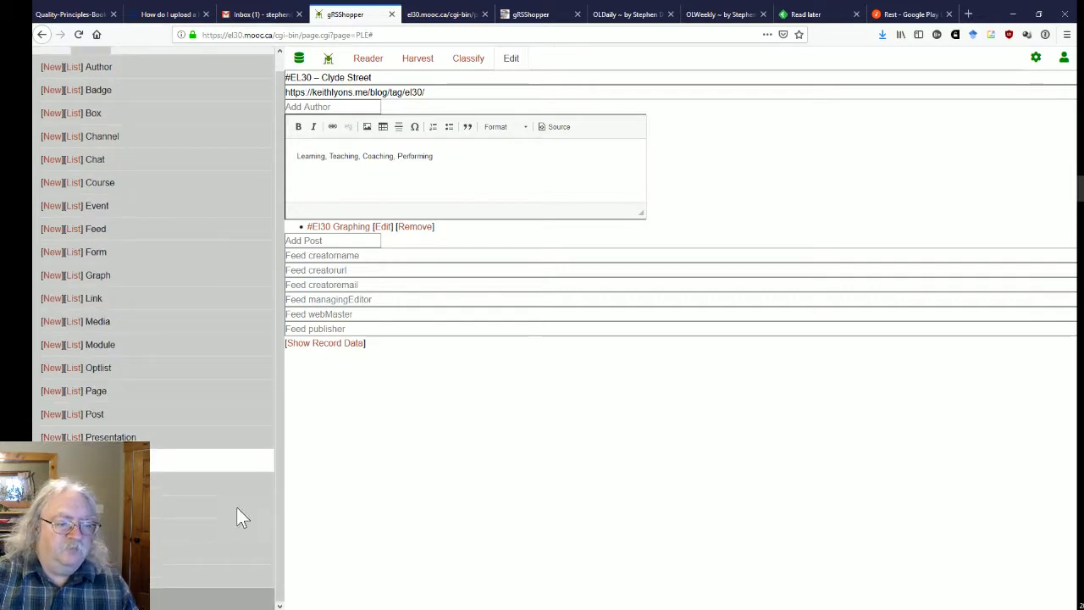
pyautogui.scroll(1, 164, 331)
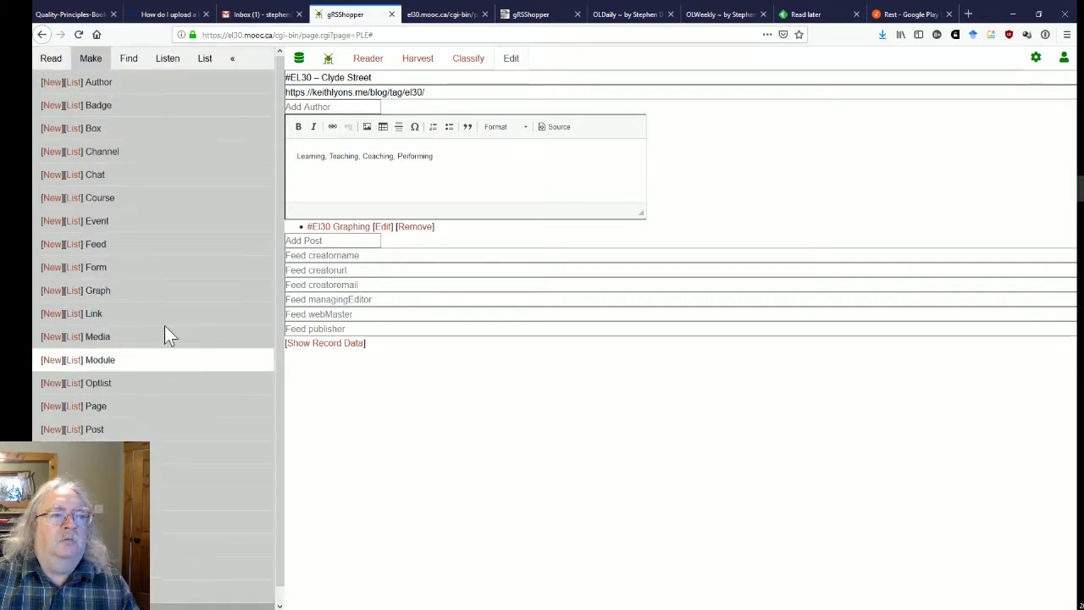
pyautogui.click(73, 85)
pyautogui.scroll(-8, 238, 332)
pyautogui.scroll(-6, 201, 394)
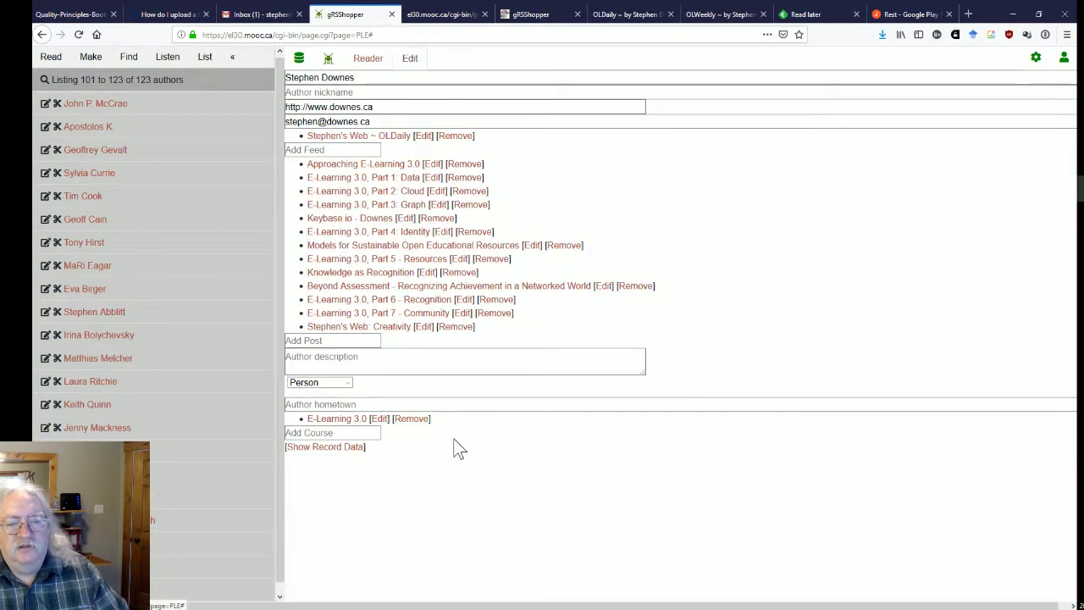
pyautogui.click(440, 360)
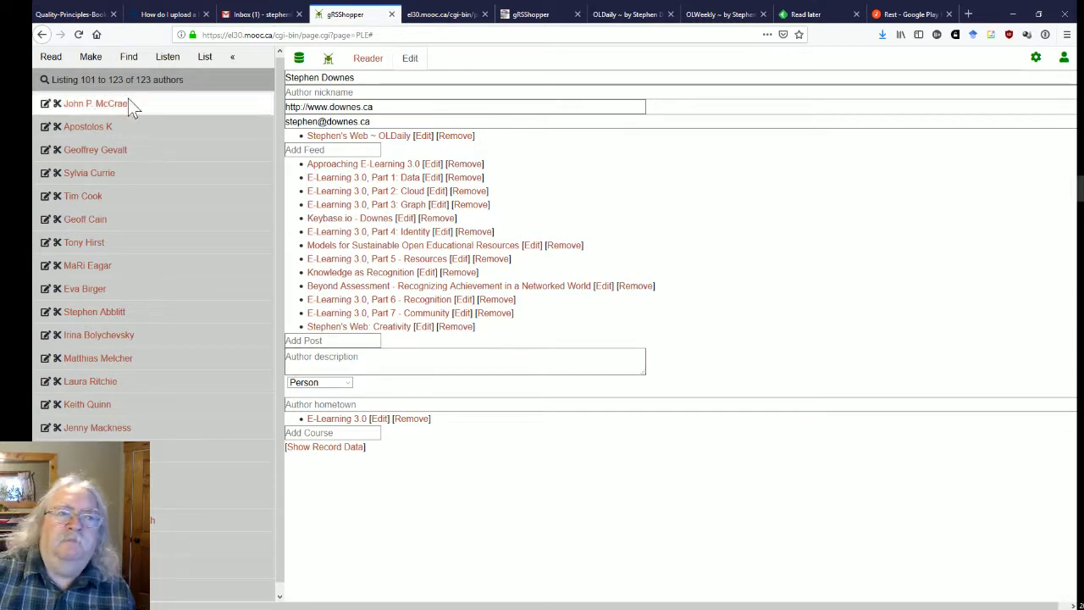
# Step: Add a 'badge,keylist;' field to the author form definition, end the course line with a semicolon, and save the form
pyautogui.click(93, 61)
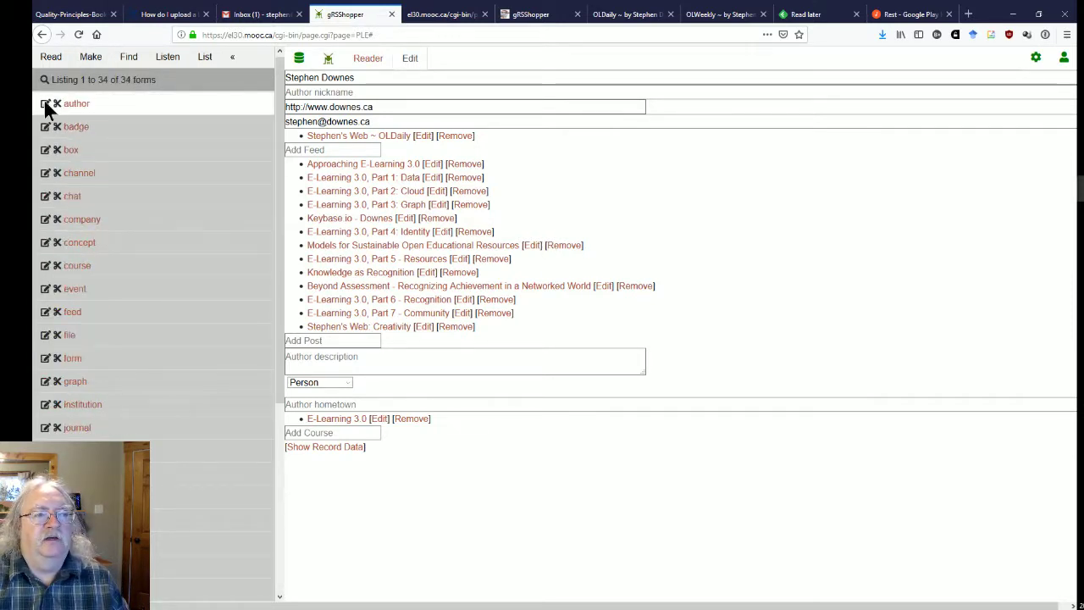
pyautogui.click(47, 104)
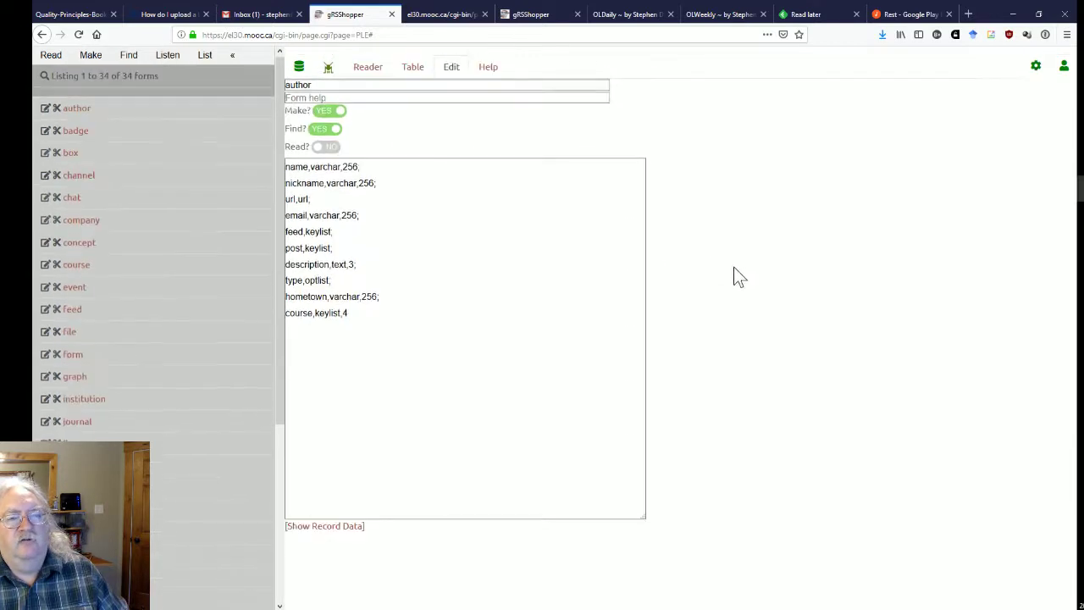
pyautogui.click(347, 312)
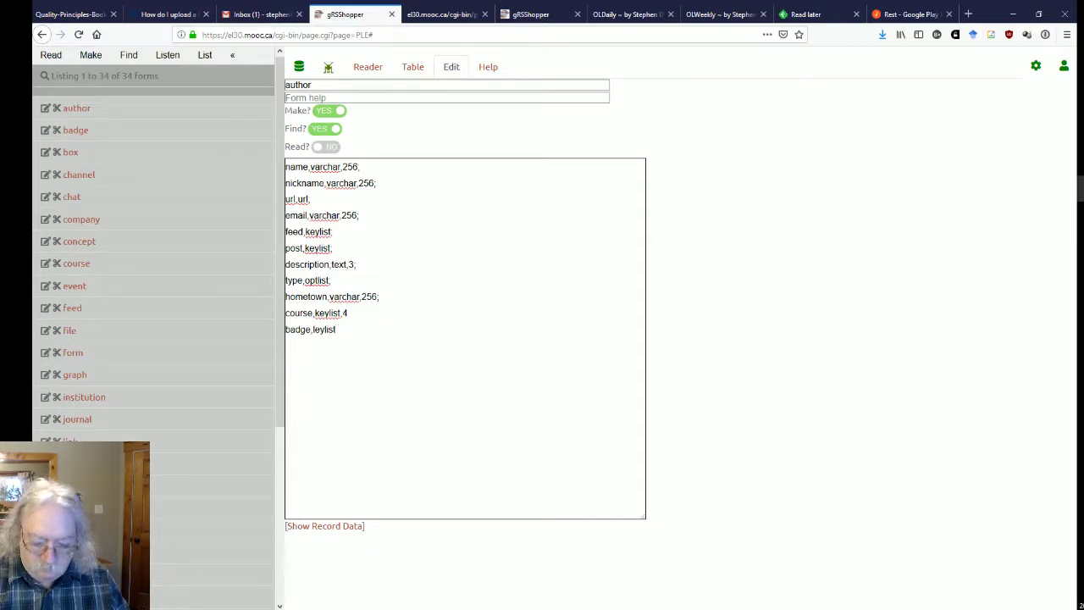
pyautogui.click(347, 313)
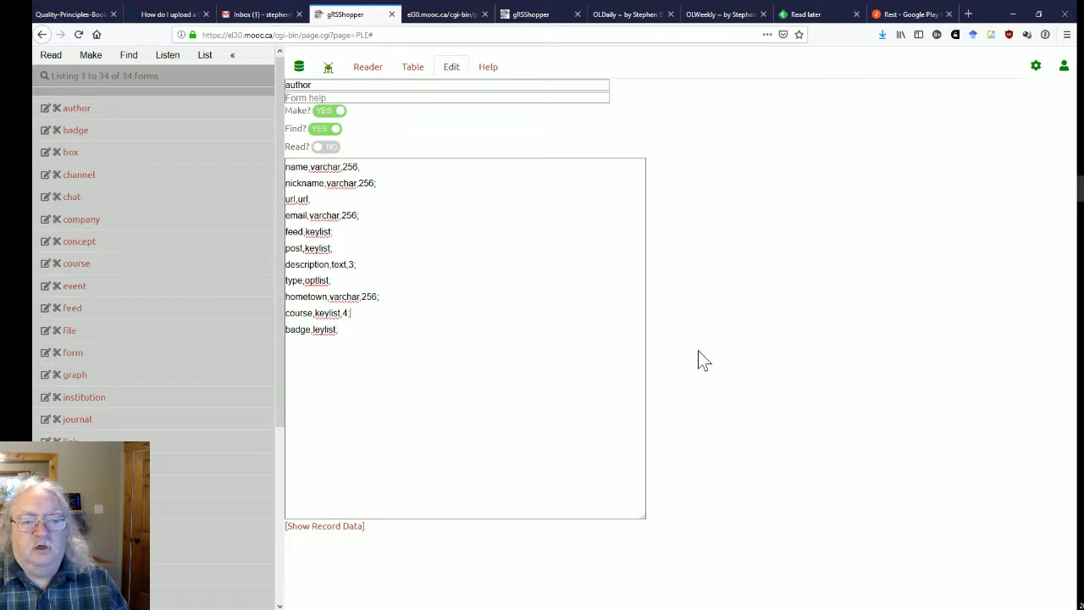
pyautogui.write(';')
pyautogui.press('BackSpace')
pyautogui.write('k')
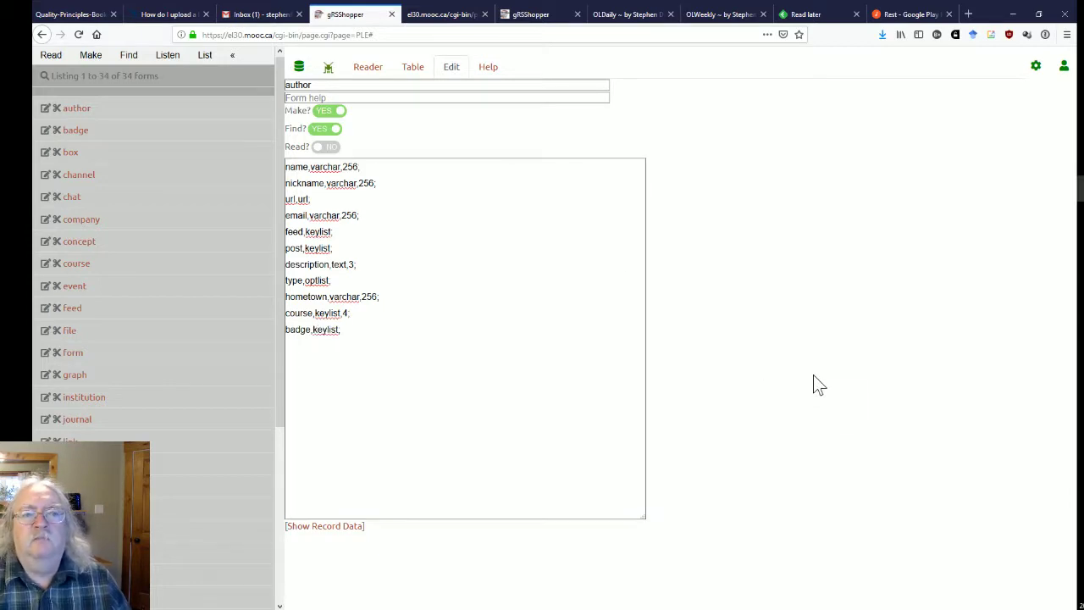
pyautogui.click(809, 378)
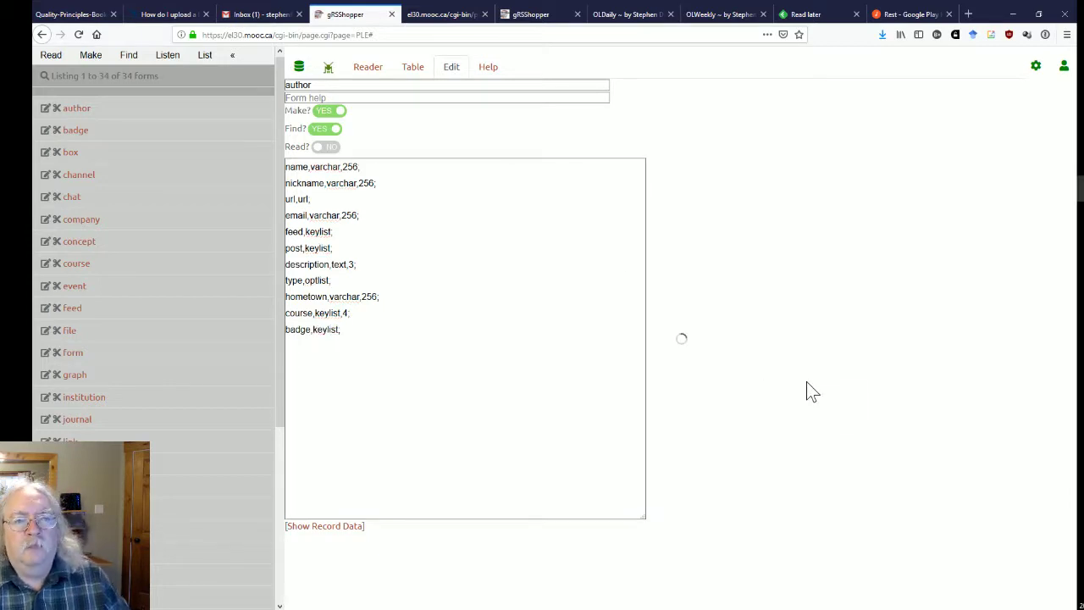
# Step: Reopen the badge recipient's author record from the author list
pyautogui.click(91, 57)
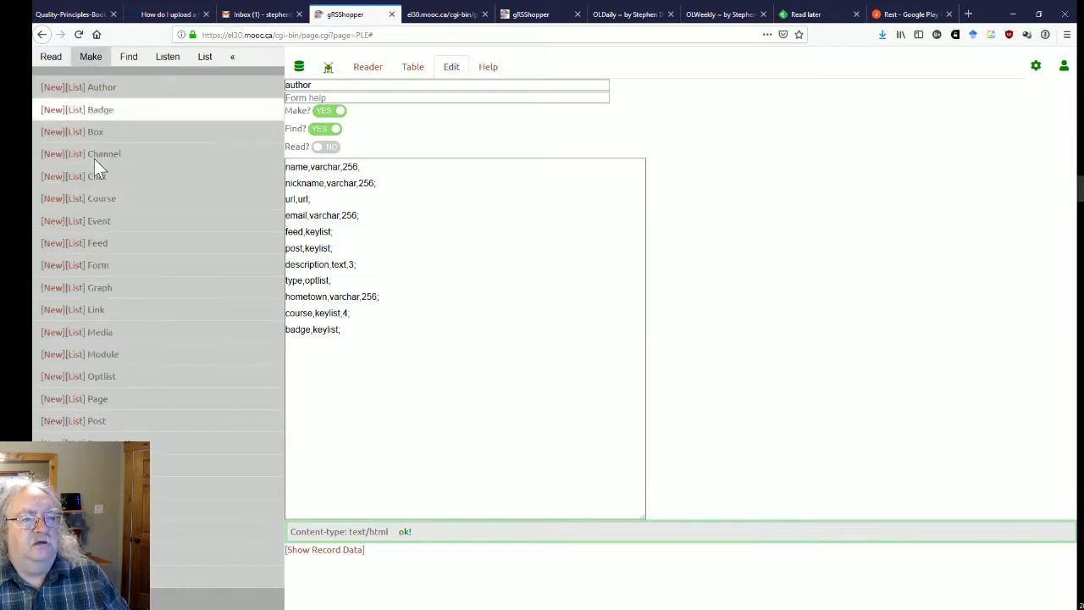
pyautogui.click(75, 88)
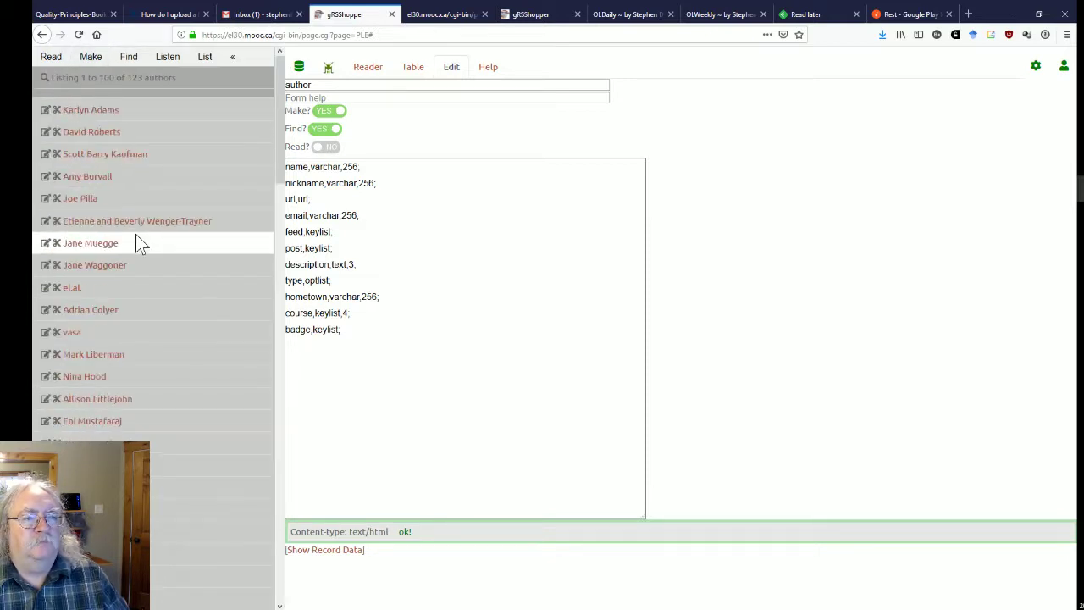
pyautogui.scroll(-5, 135, 234)
pyautogui.scroll(-10, 139, 273)
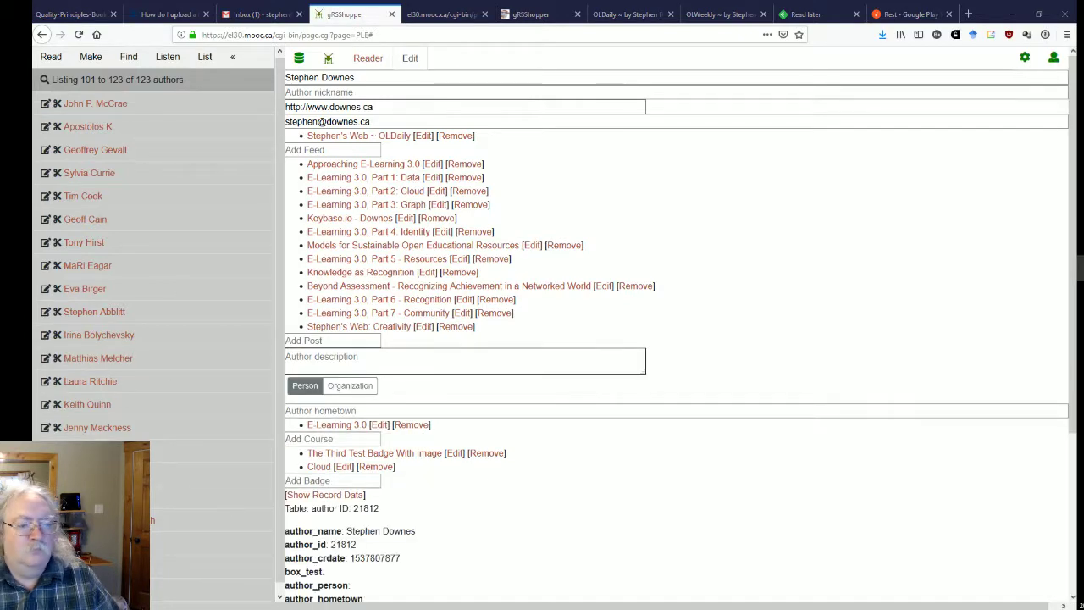
# Step: Copy the author_id value from the record data of the badge recipient's author record
pyautogui.scroll(-5, 593, 424)
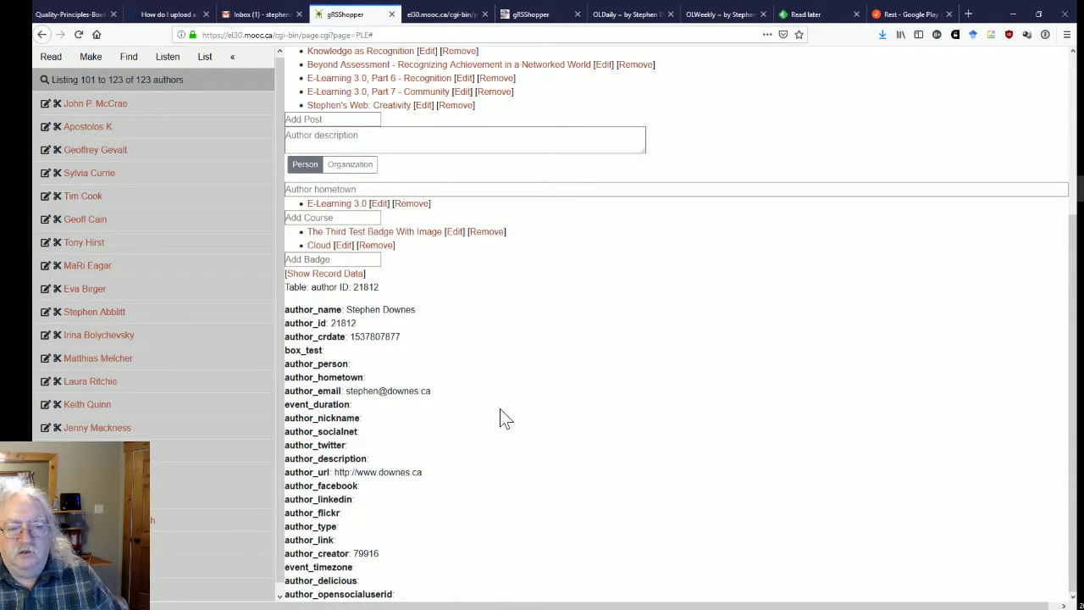
pyautogui.scroll(1, 462, 421)
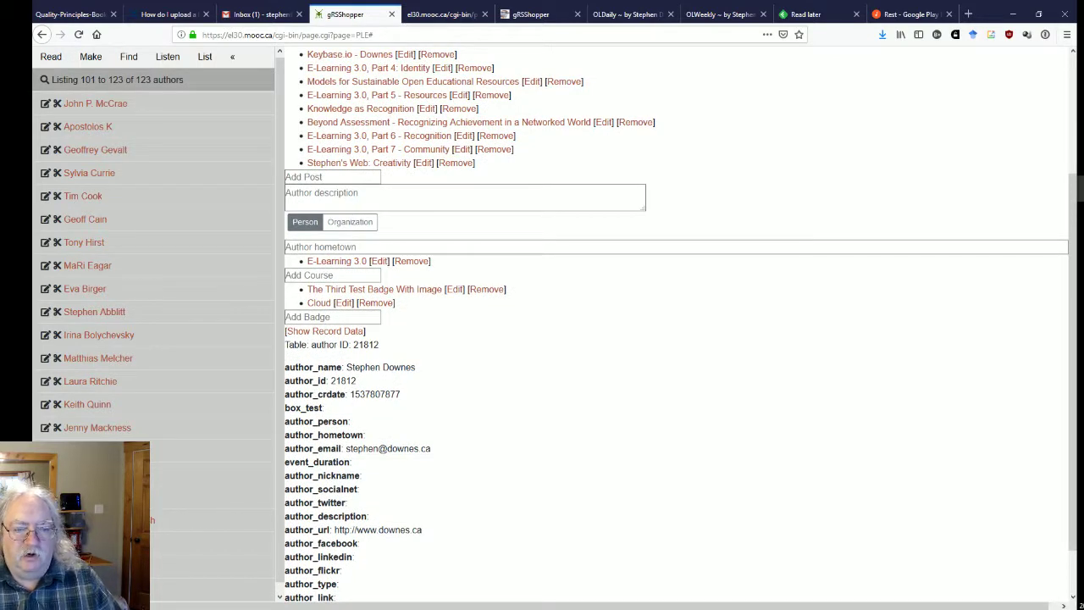
pyautogui.moveTo(340, 381); pyautogui.dragTo(356, 384)
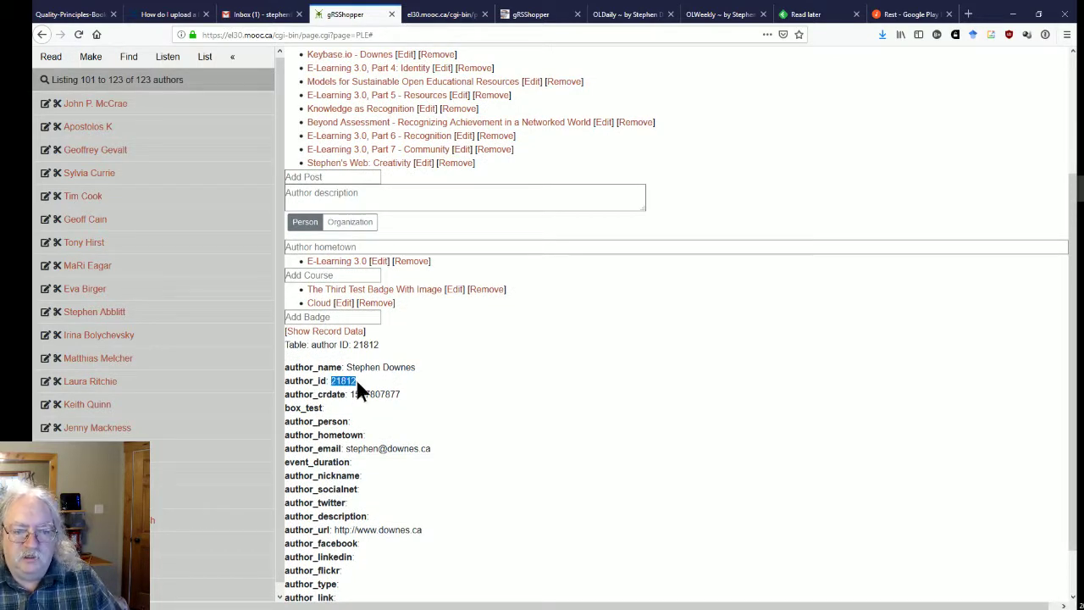
pyautogui.rightClick(349, 381)
pyautogui.click(374, 390)
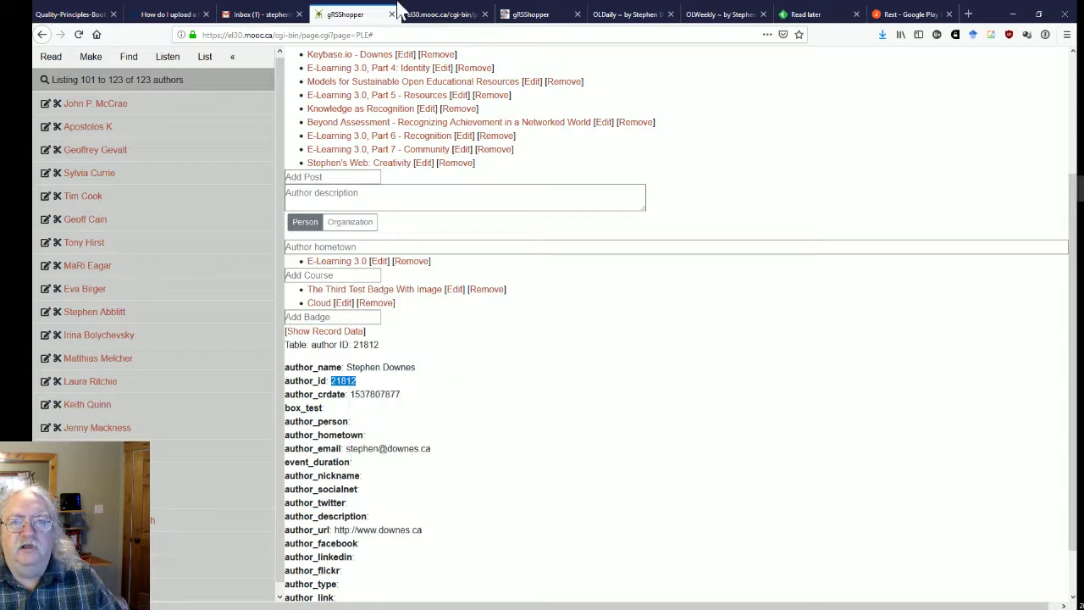
pyautogui.click(441, 14)
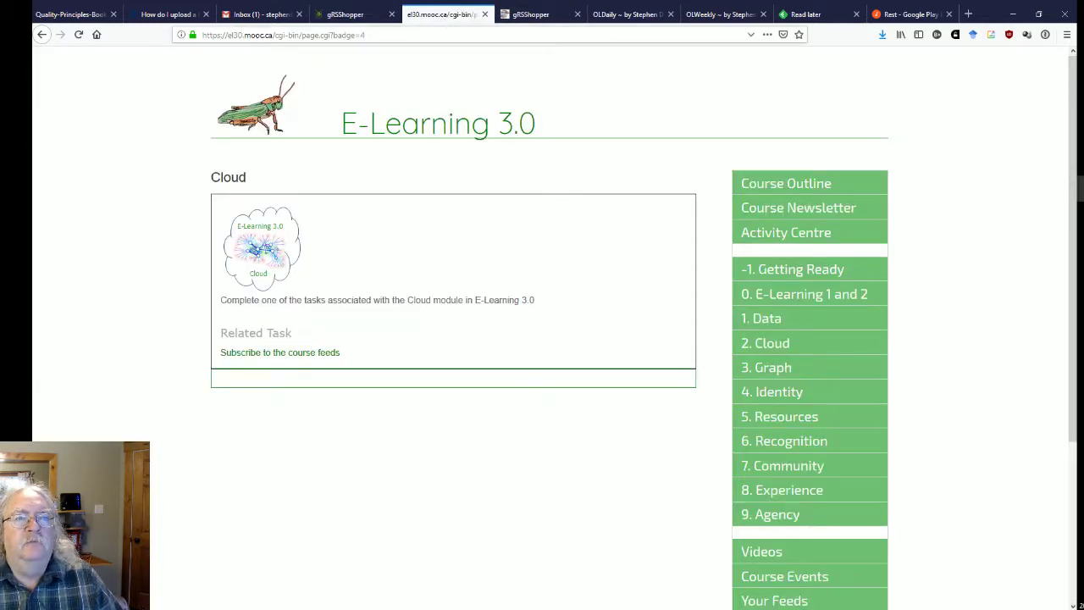
pyautogui.click(339, 34)
pyautogui.moveTo(274, 35); pyautogui.dragTo(327, 32)
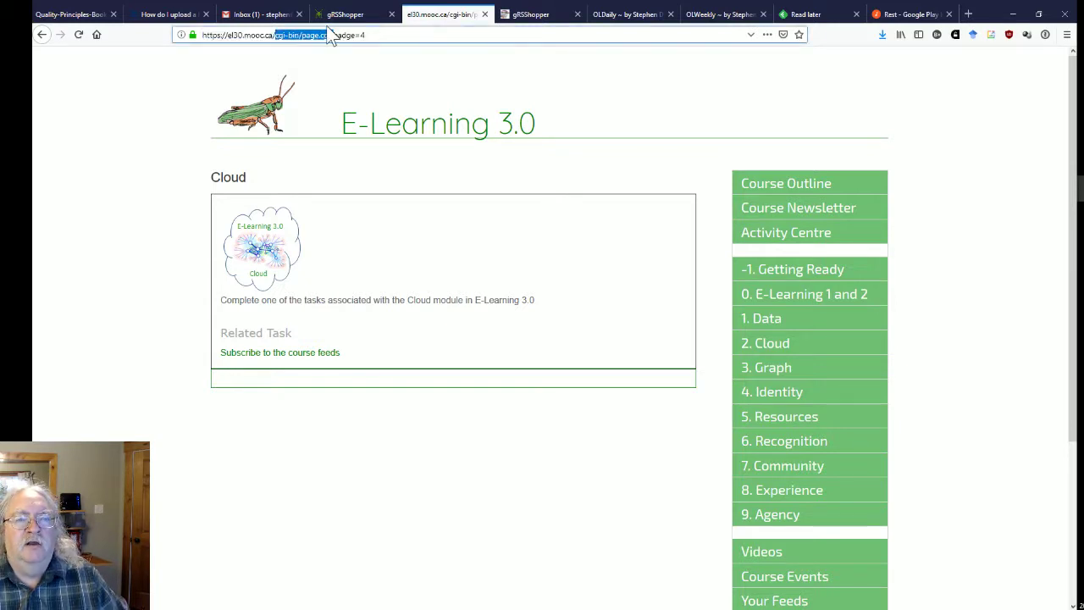
pyautogui.press('BackSpace')
pyautogui.press('Right')
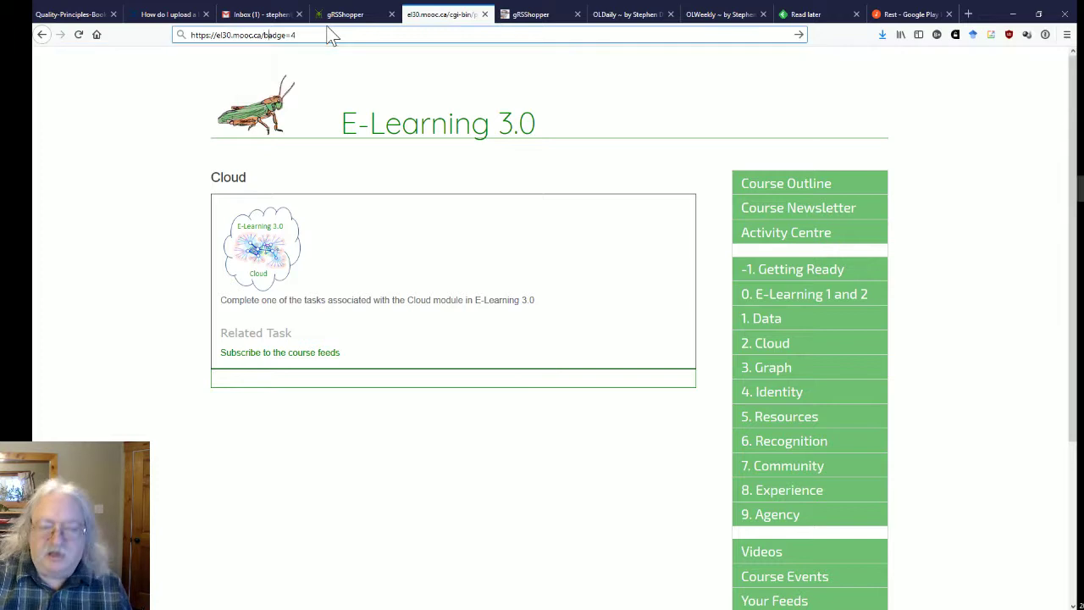
pyautogui.press('Right')
pyautogui.press('Right')
pyautogui.press('Right')
pyautogui.press('Right')
pyautogui.press('Delete')
pyautogui.write('/4')
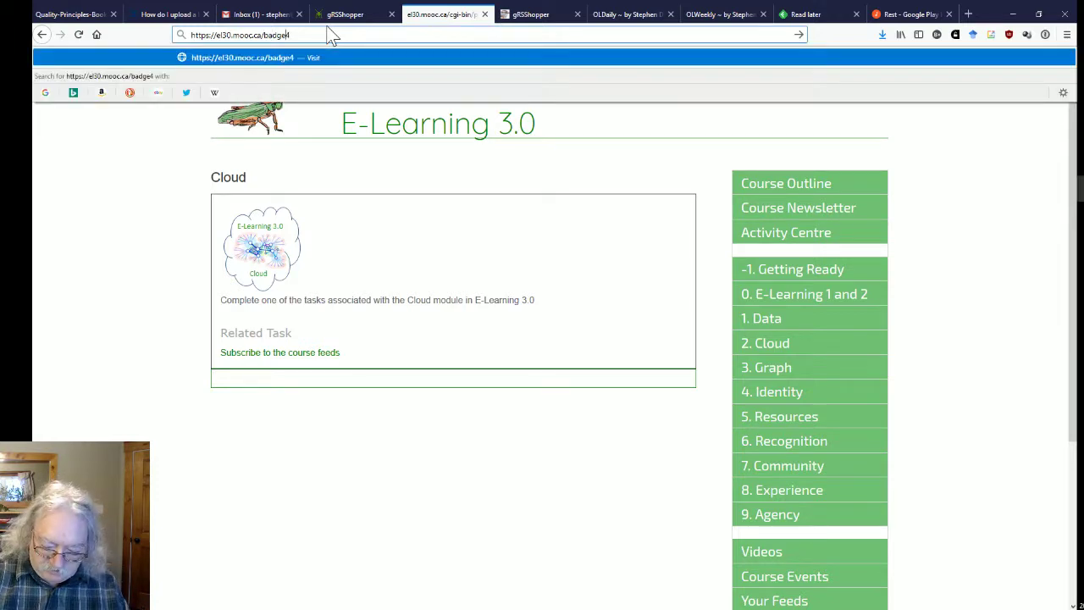
pyautogui.write('/21812')
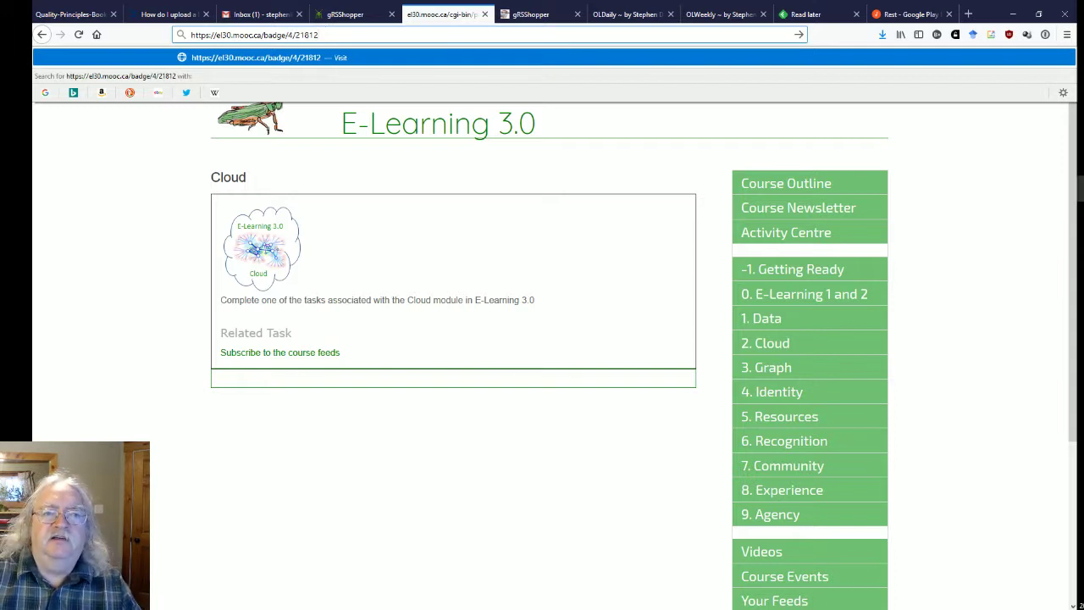
pyautogui.press('Return')
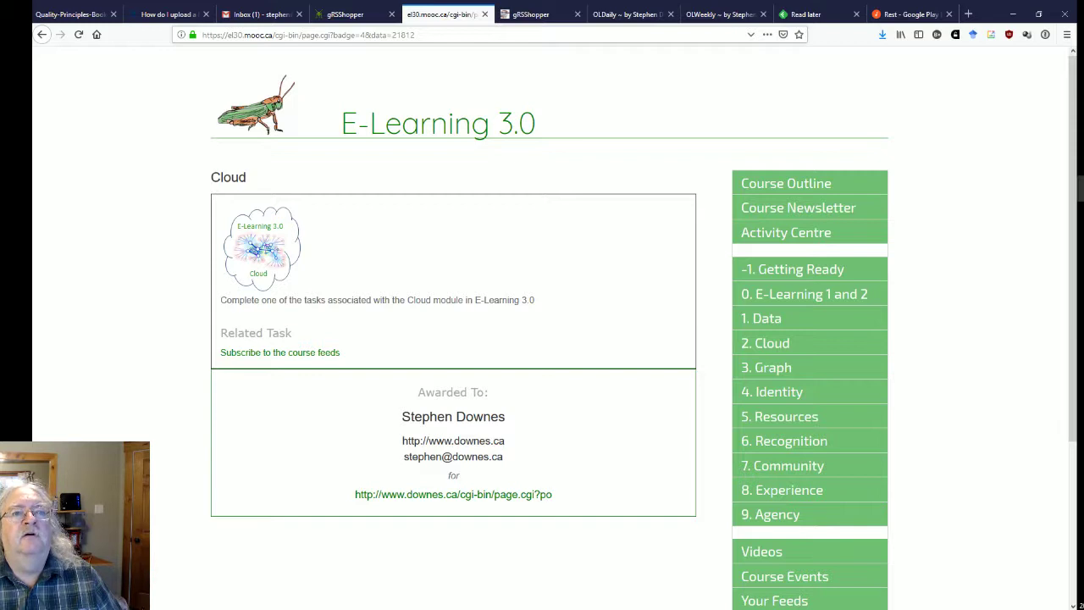
pyautogui.moveTo(302, 35); pyautogui.dragTo(773, 36)
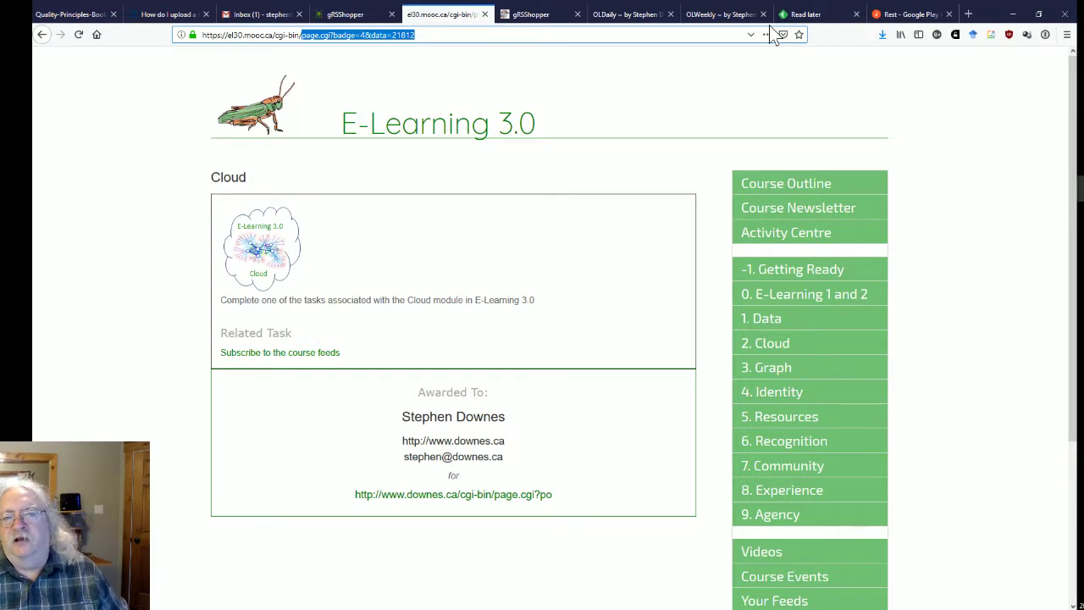
pyautogui.write('app')
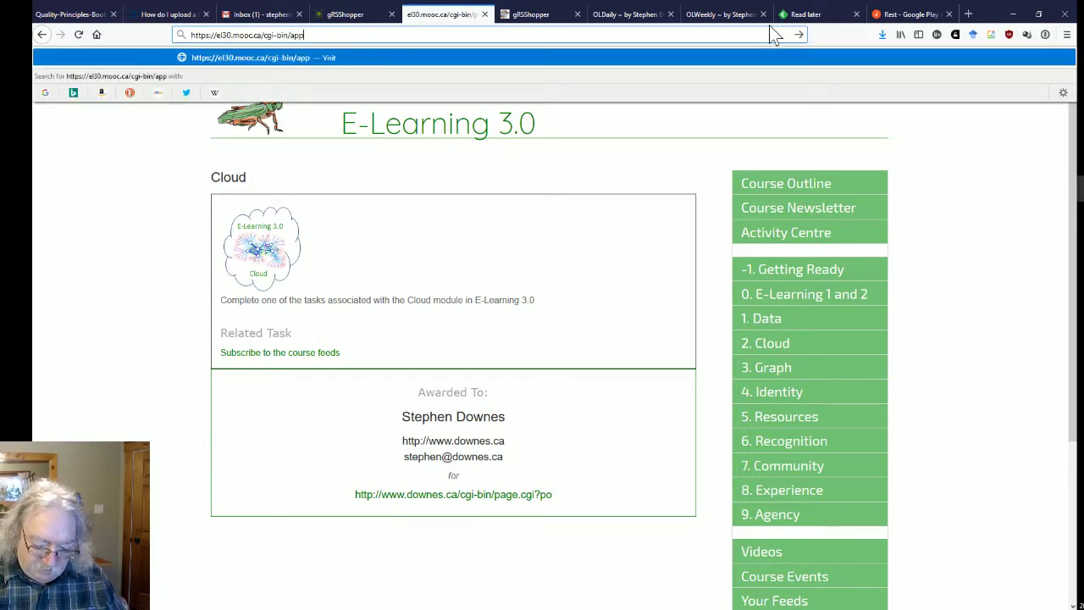
pyautogui.write('.cgi')
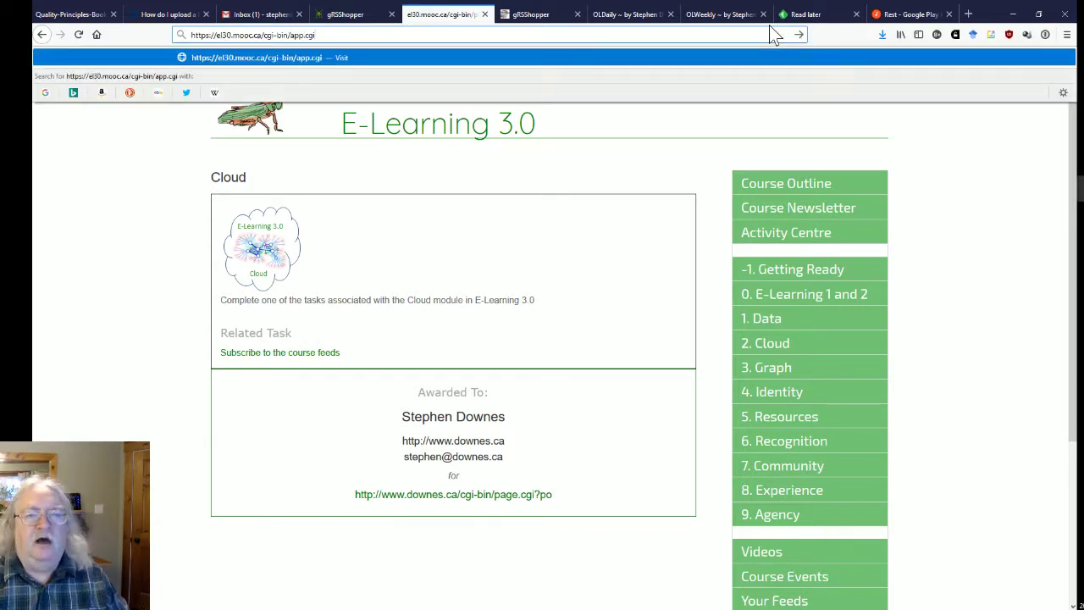
pyautogui.write('?')
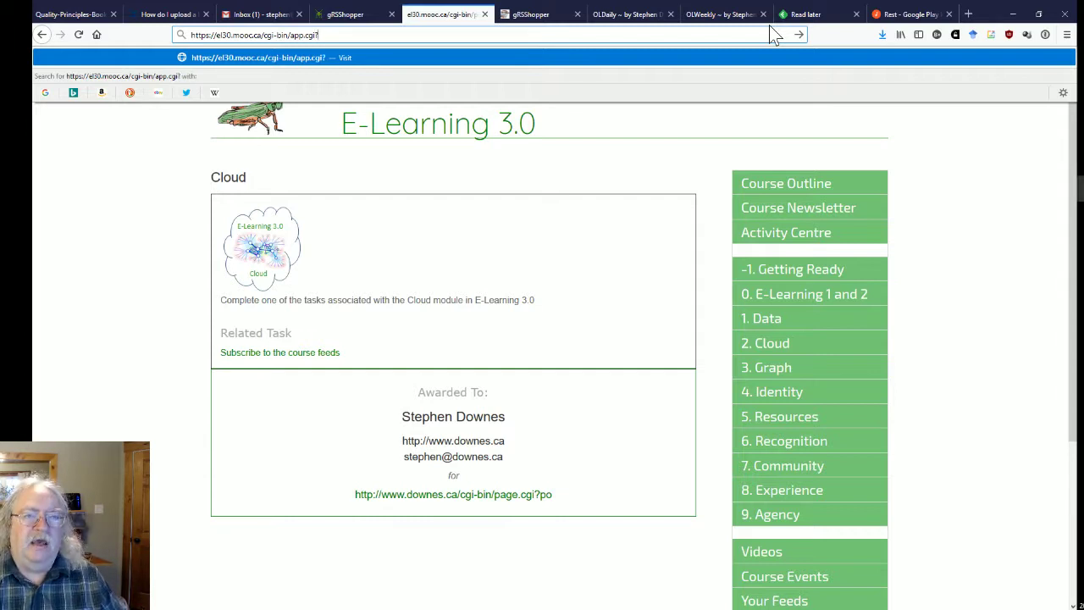
pyautogui.write('cmd=chain')
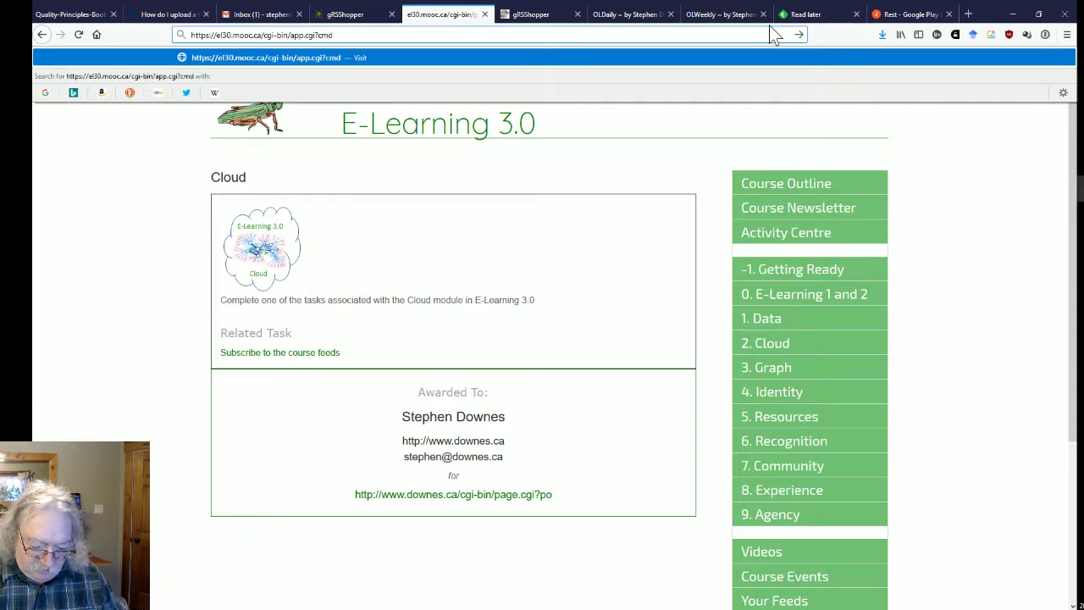
pyautogui.press('Return')
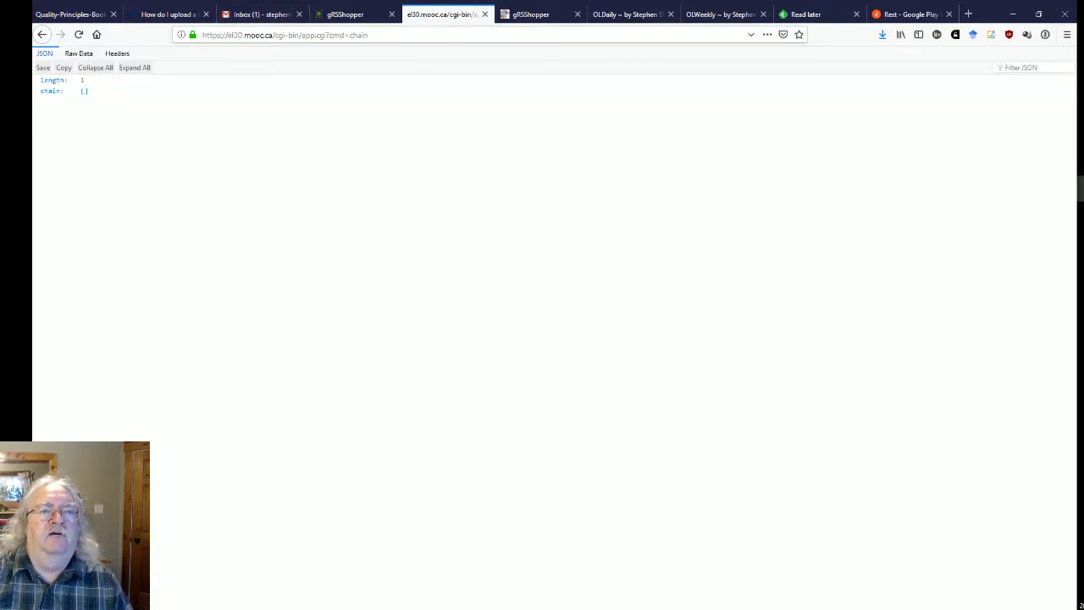
pyautogui.moveTo(227, 35); pyautogui.dragTo(264, 35)
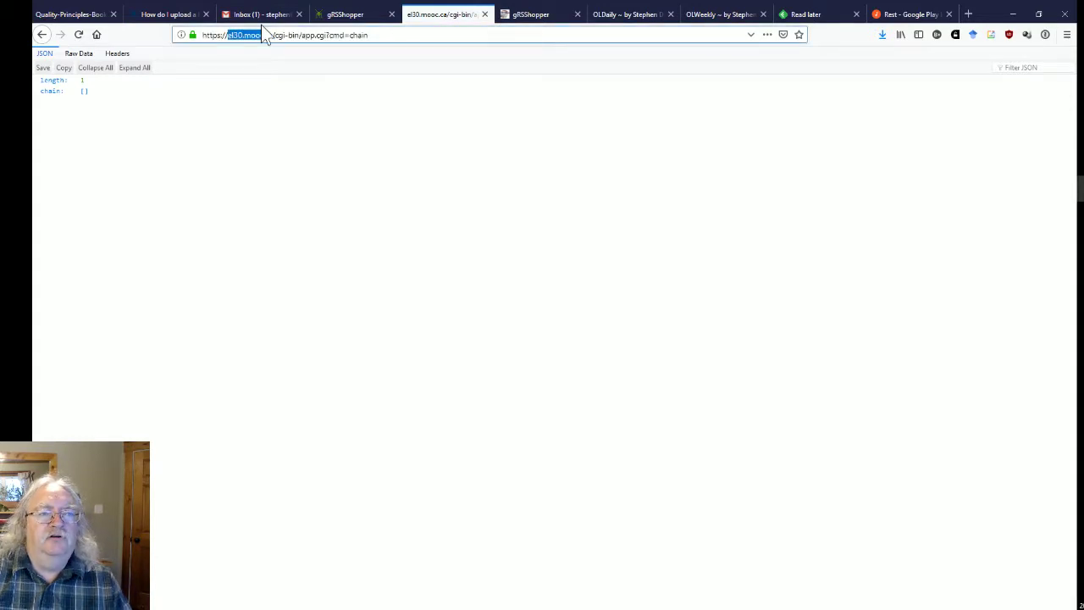
pyautogui.write('www.downes')
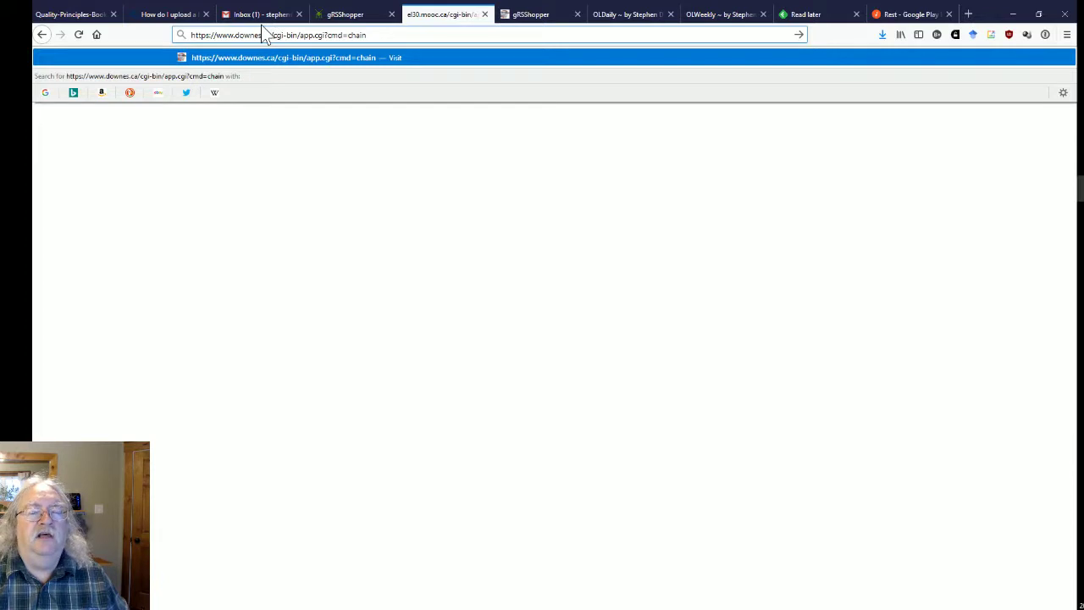
pyautogui.press('Return')
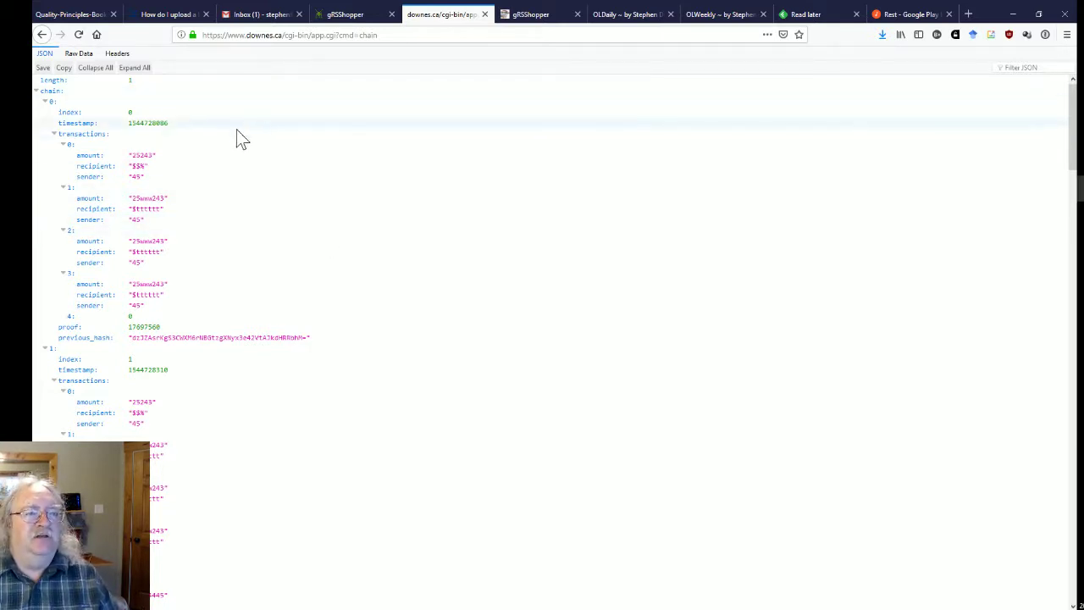
# Step: Examine the chain's blocks from first to last, including their indexes, timestamps, badge transactions, proofs and previous hashes
pyautogui.scroll(-1, 298, 216)
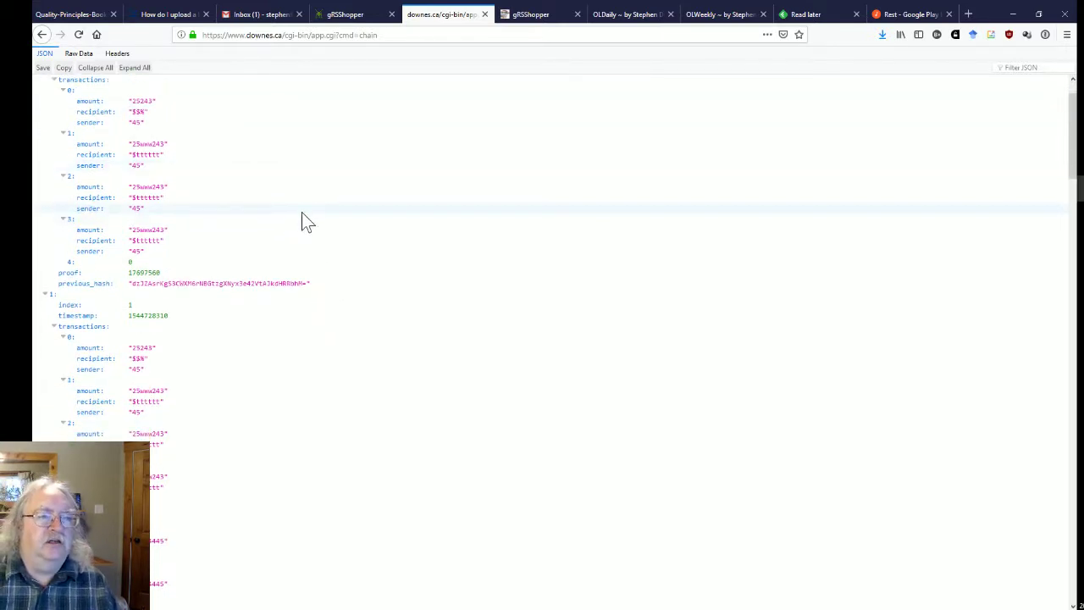
pyautogui.scroll(-2, 301, 262)
pyautogui.scroll(-1, 191, 301)
pyautogui.scroll(-8, 201, 314)
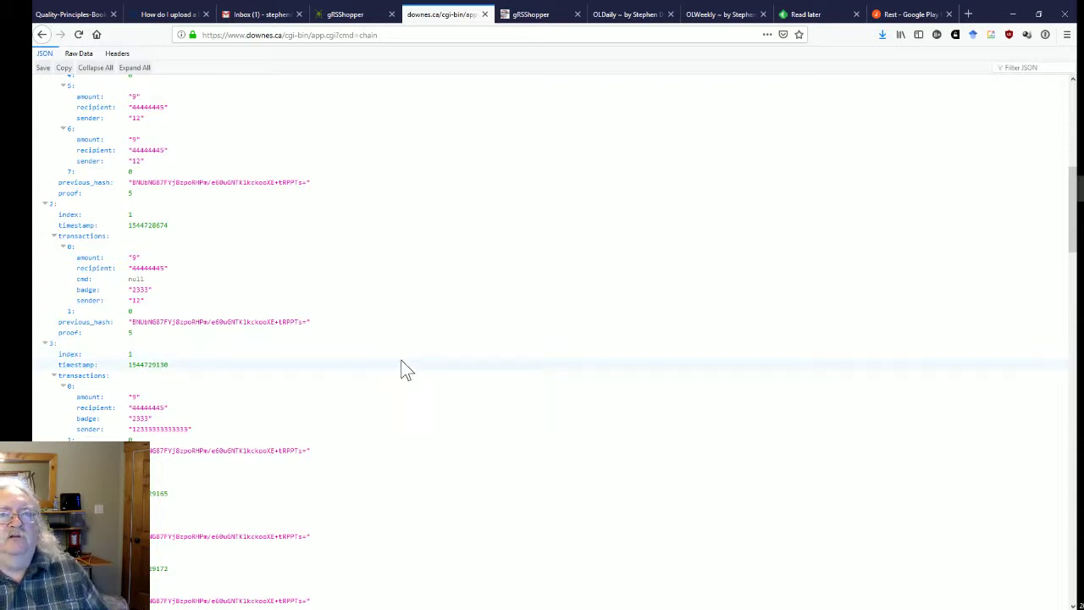
pyautogui.scroll(-1, 423, 356)
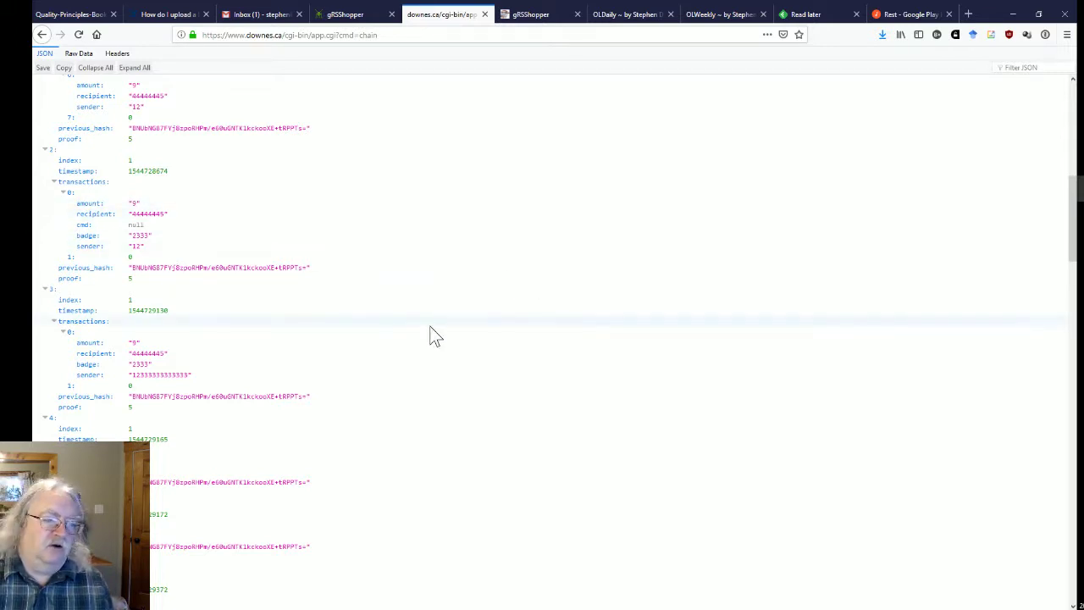
pyautogui.scroll(-4, 431, 334)
pyautogui.scroll(-20, 431, 335)
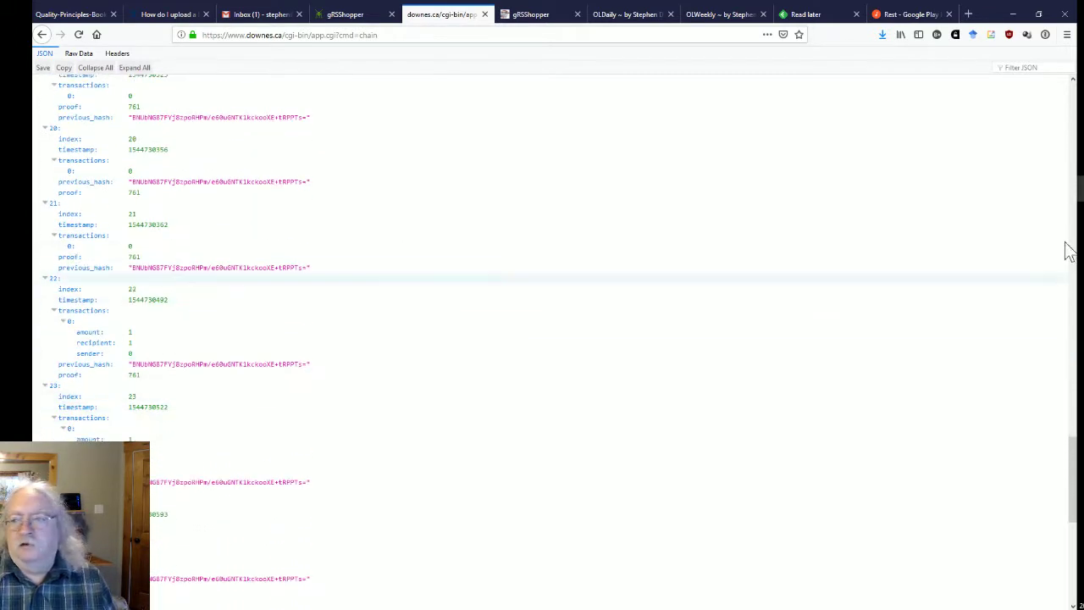
pyautogui.scroll(-10, 911, 409)
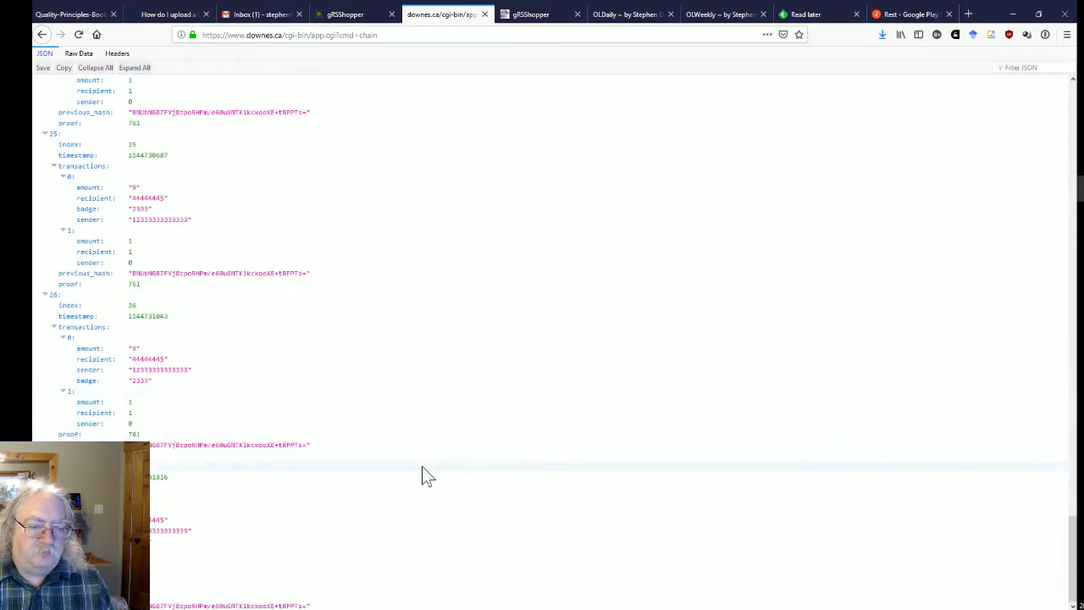
pyautogui.scroll(20, 392, 393)
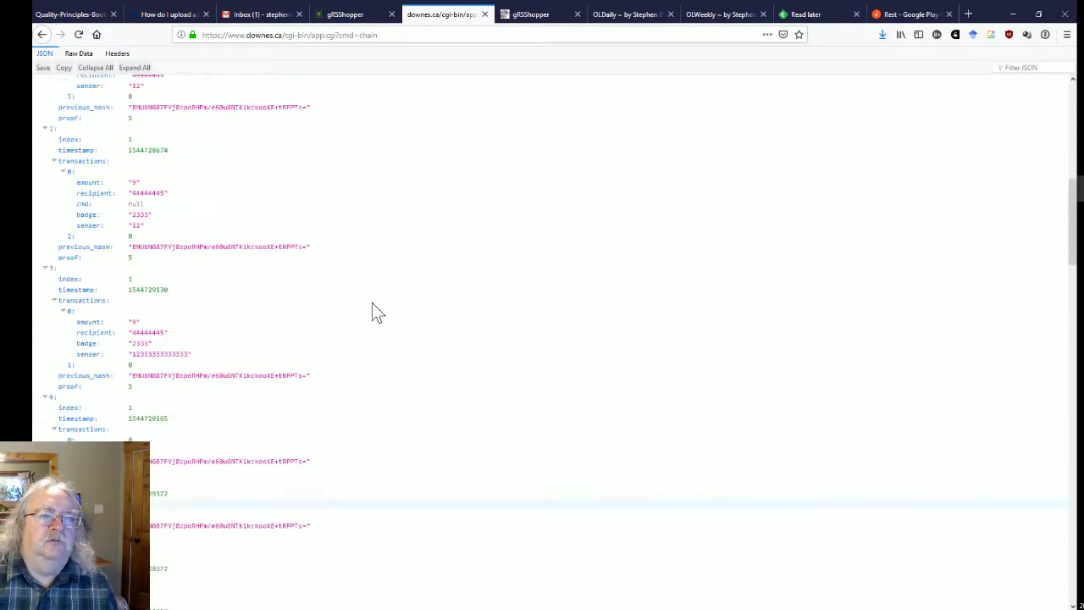
pyautogui.scroll(2, 371, 311)
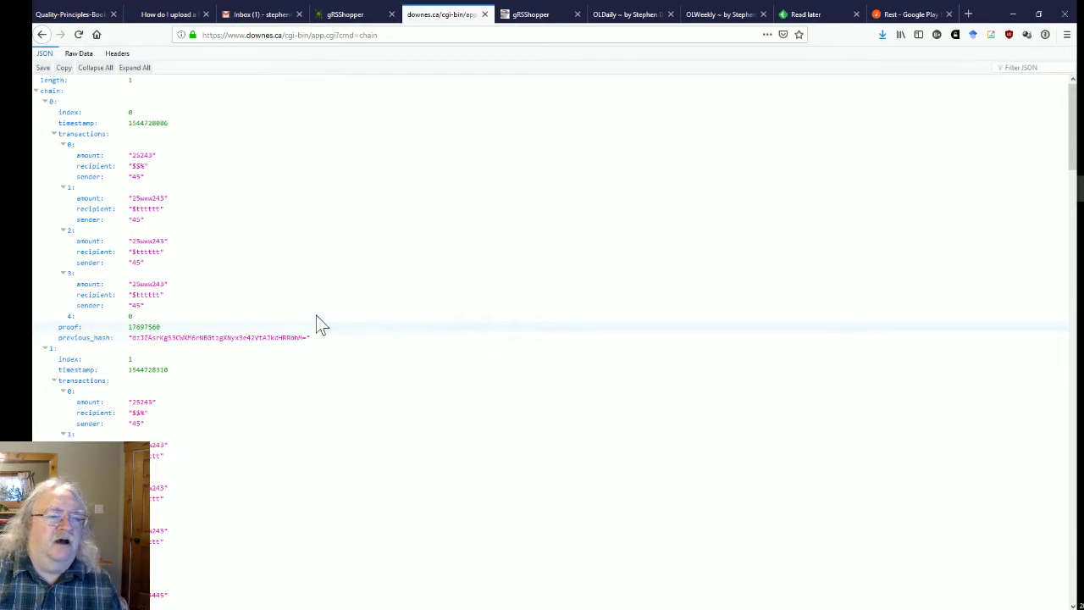
pyautogui.scroll(-3, 268, 330)
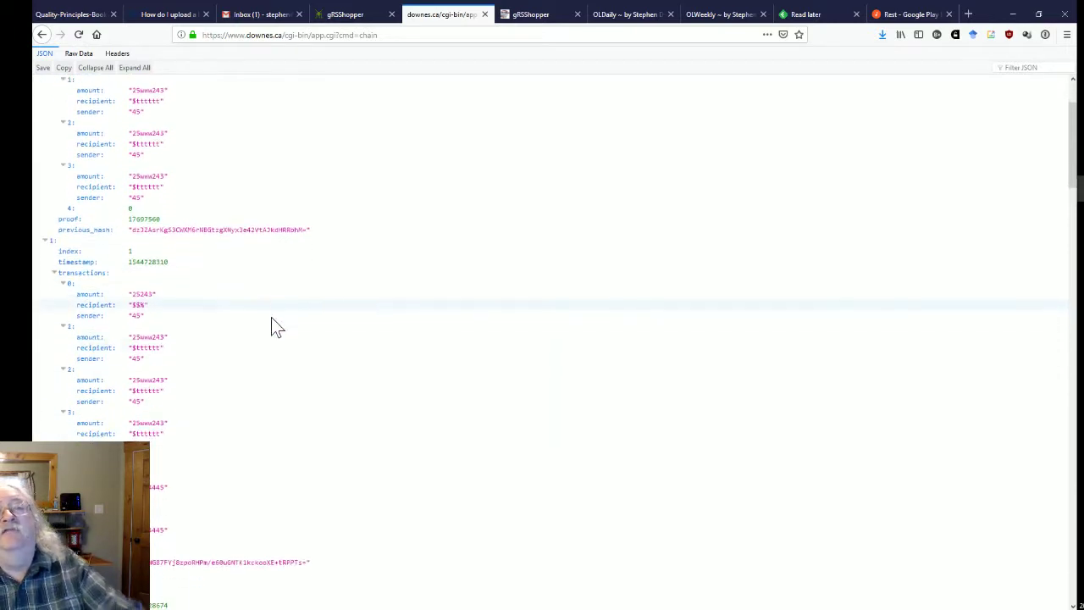
pyautogui.scroll(-2, 271, 318)
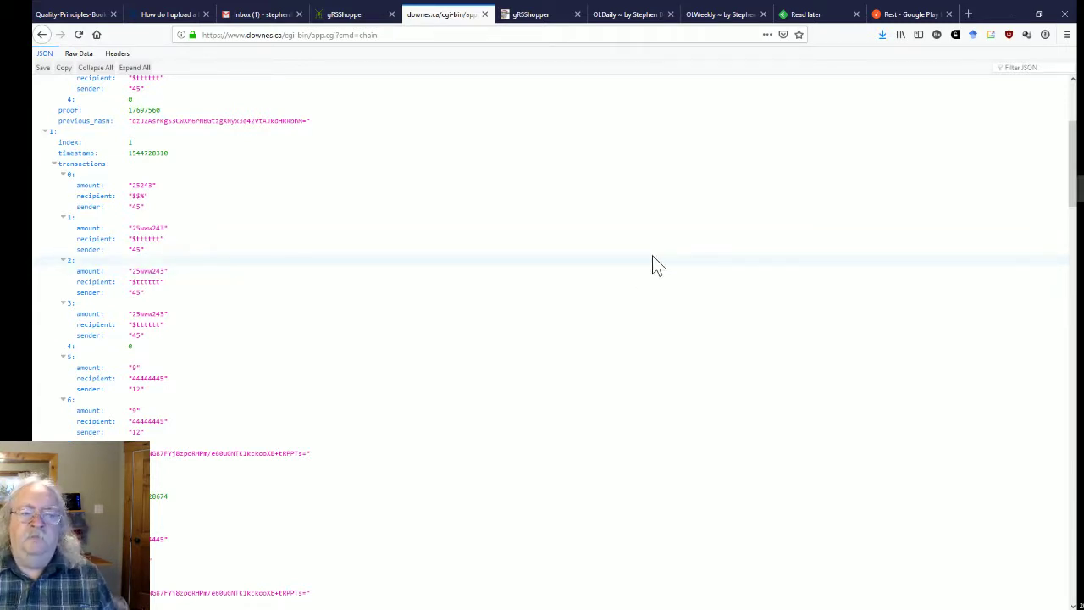
pyautogui.scroll(5, 549, 251)
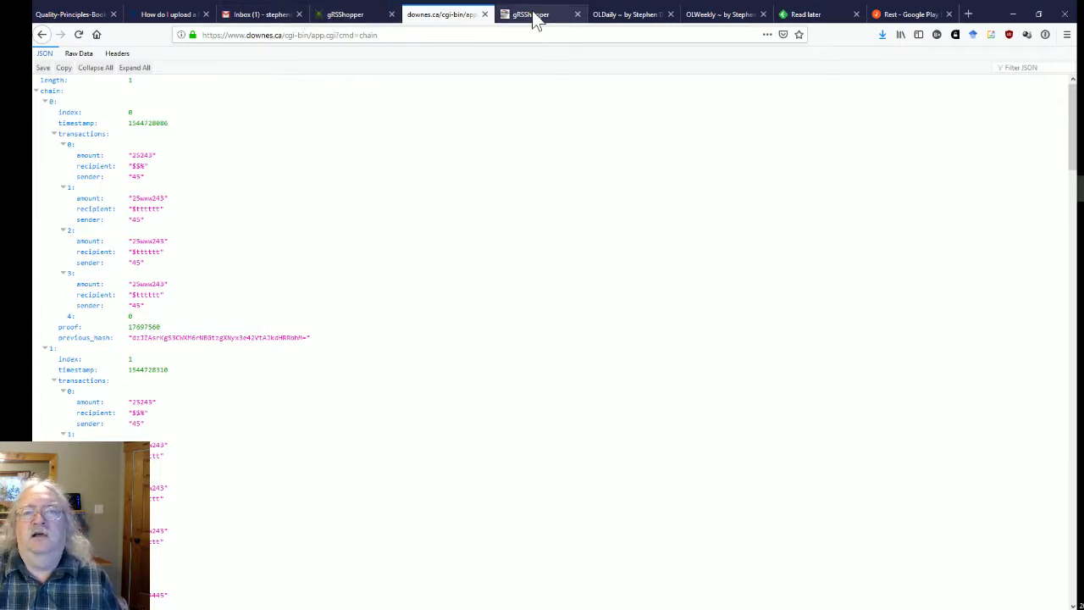
# Step: Revisit the recipient's author record in gRSShopper, switch to Gmail and open the badgr message "Congratulations, you earned a badge!"
pyautogui.click(355, 22)
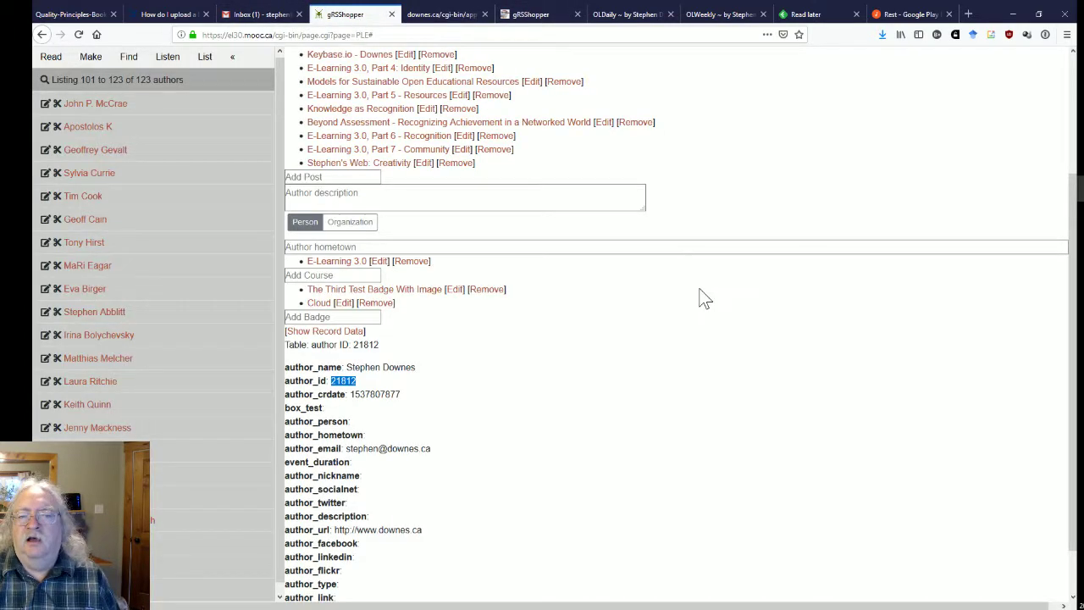
pyautogui.scroll(3, 699, 297)
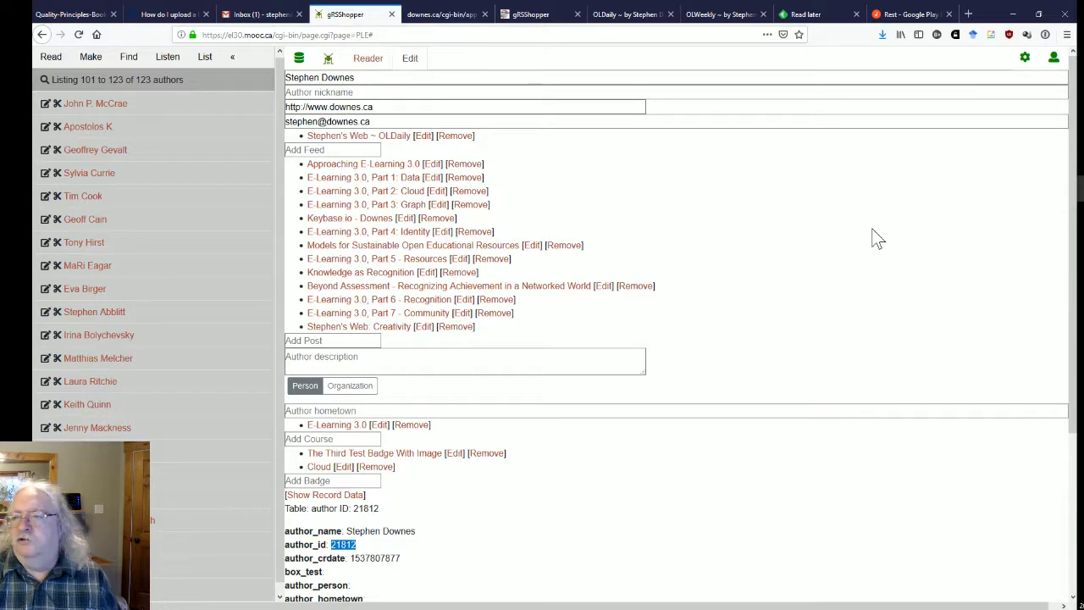
pyautogui.click(252, 14)
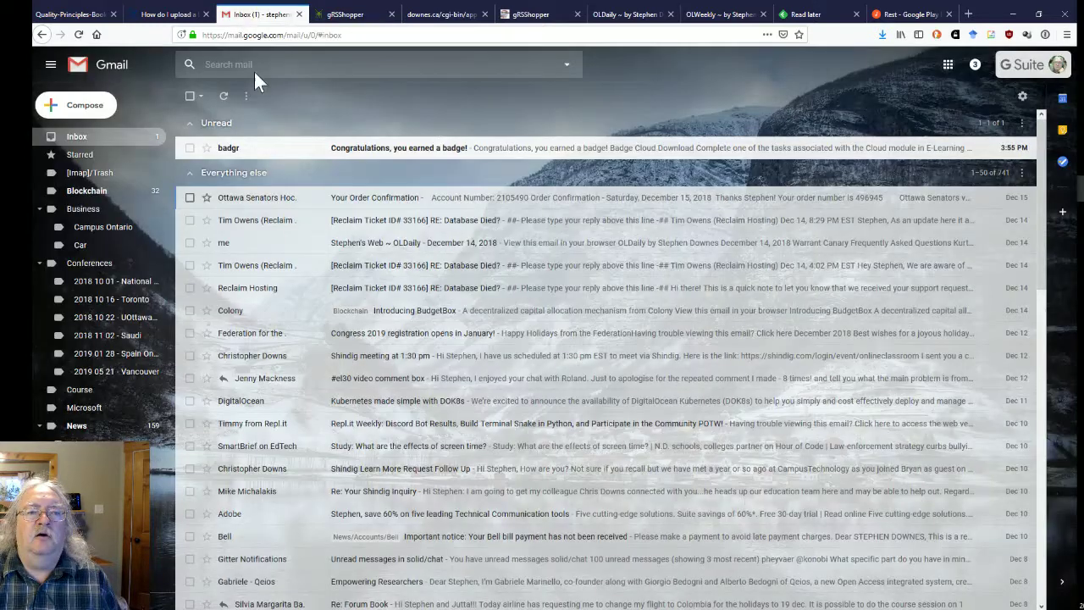
pyautogui.click(431, 149)
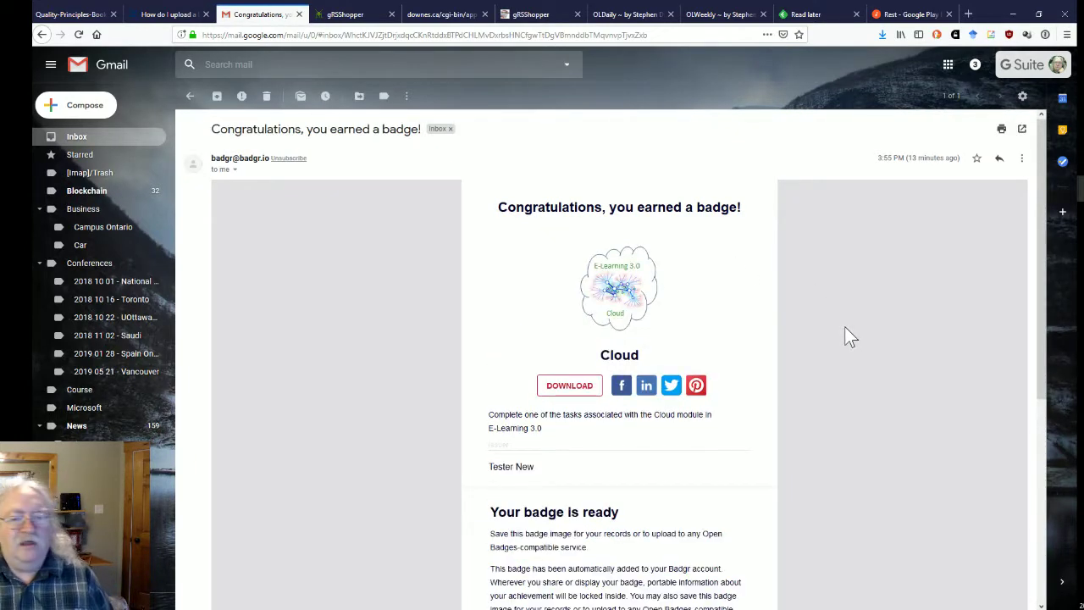
# Step: Read through the Cloud badge notification, including its download and sharing options, badge description, account link and Open Badges information
pyautogui.scroll(-3, 844, 327)
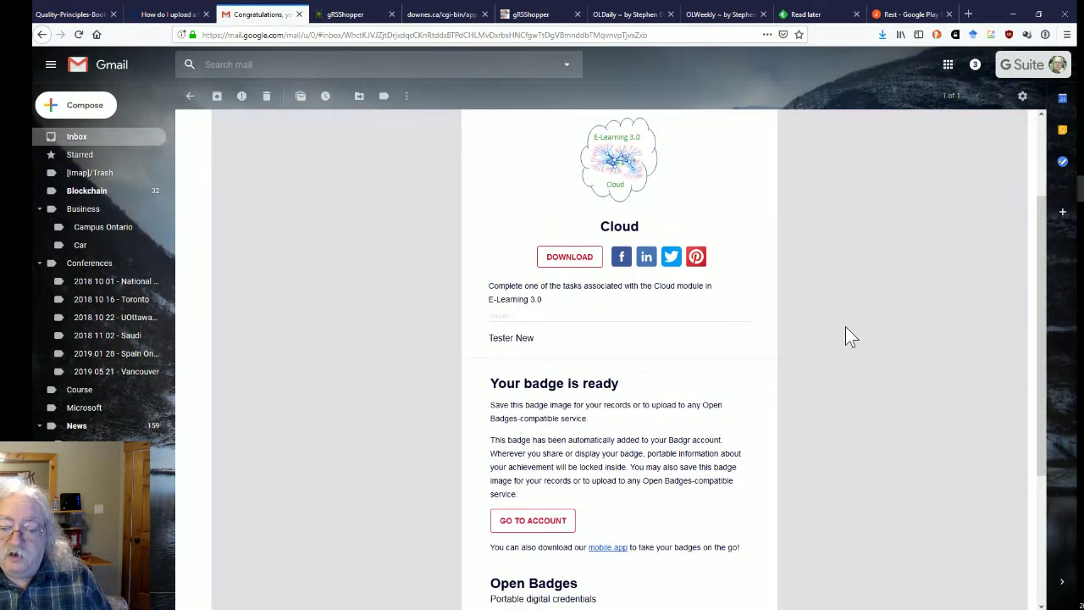
pyautogui.scroll(-3, 851, 337)
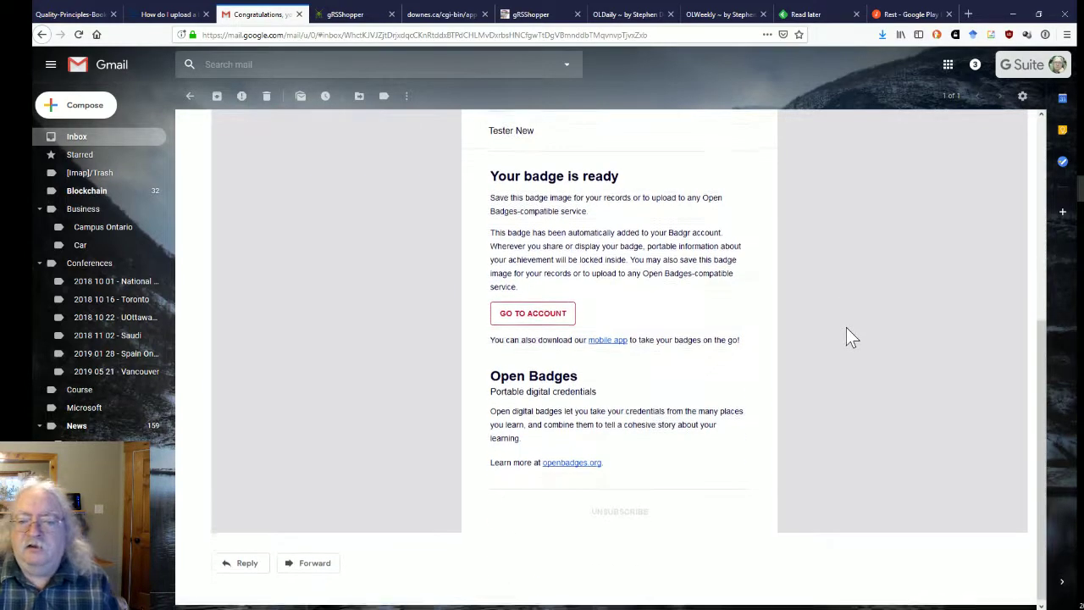
pyautogui.scroll(5, 845, 329)
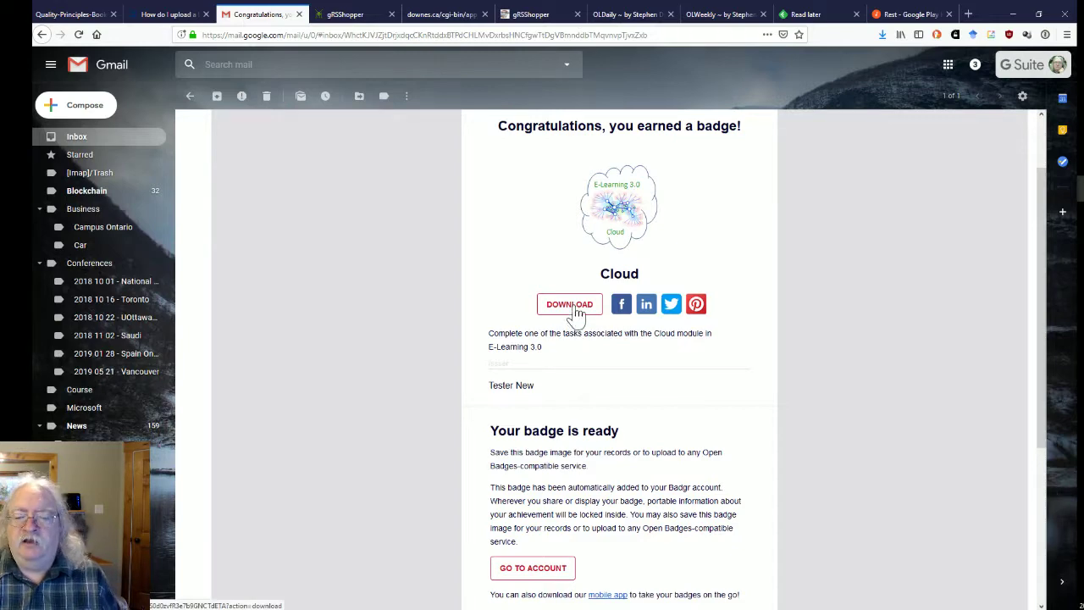
pyautogui.scroll(-3, 832, 415)
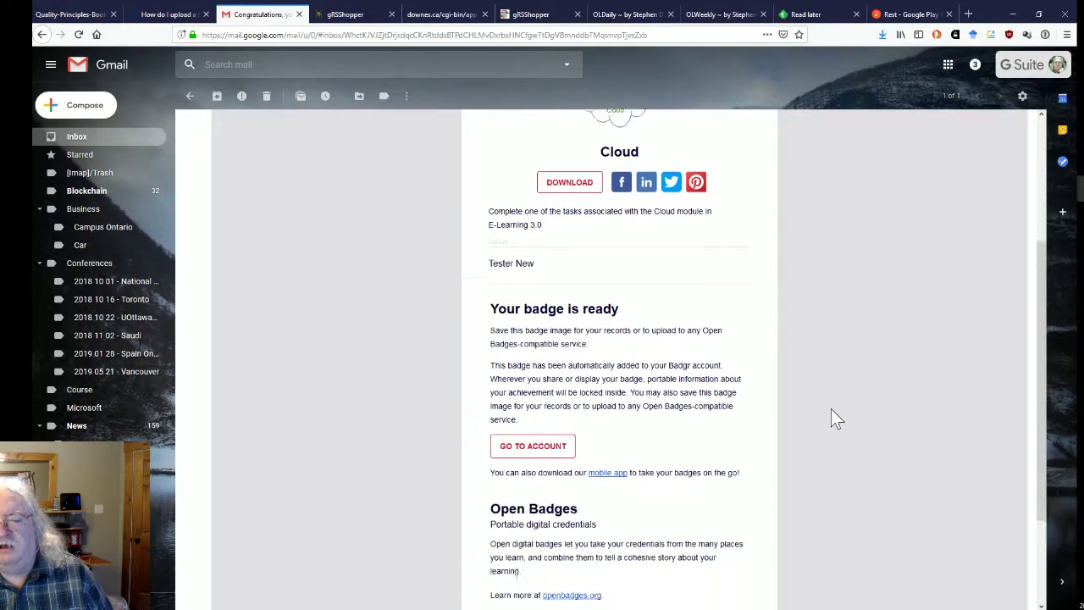
pyautogui.scroll(-2, 833, 415)
pyautogui.scroll(5, 832, 415)
pyautogui.scroll(2, 832, 415)
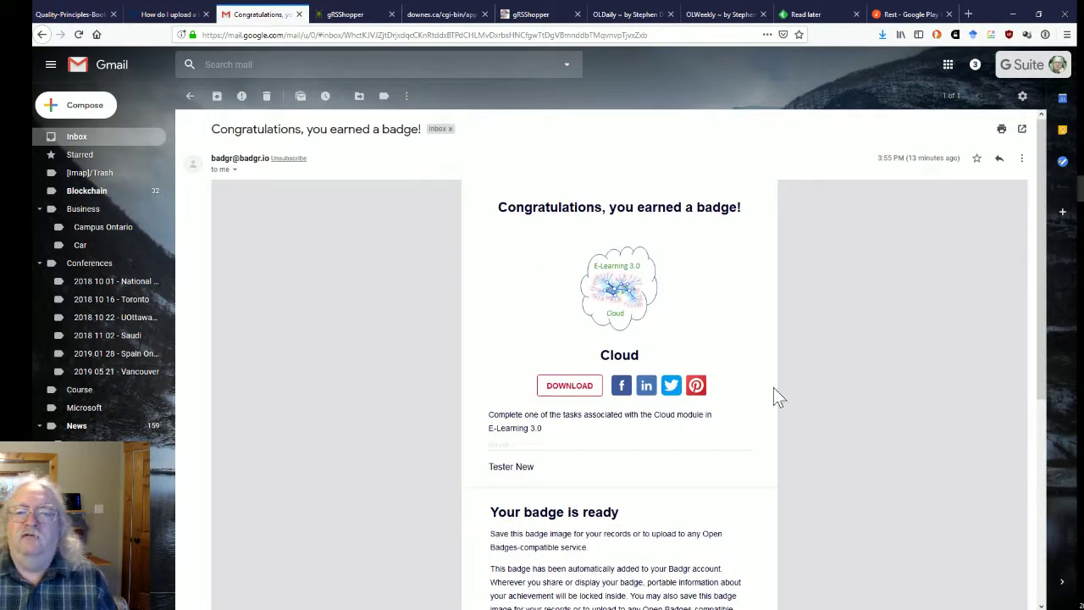